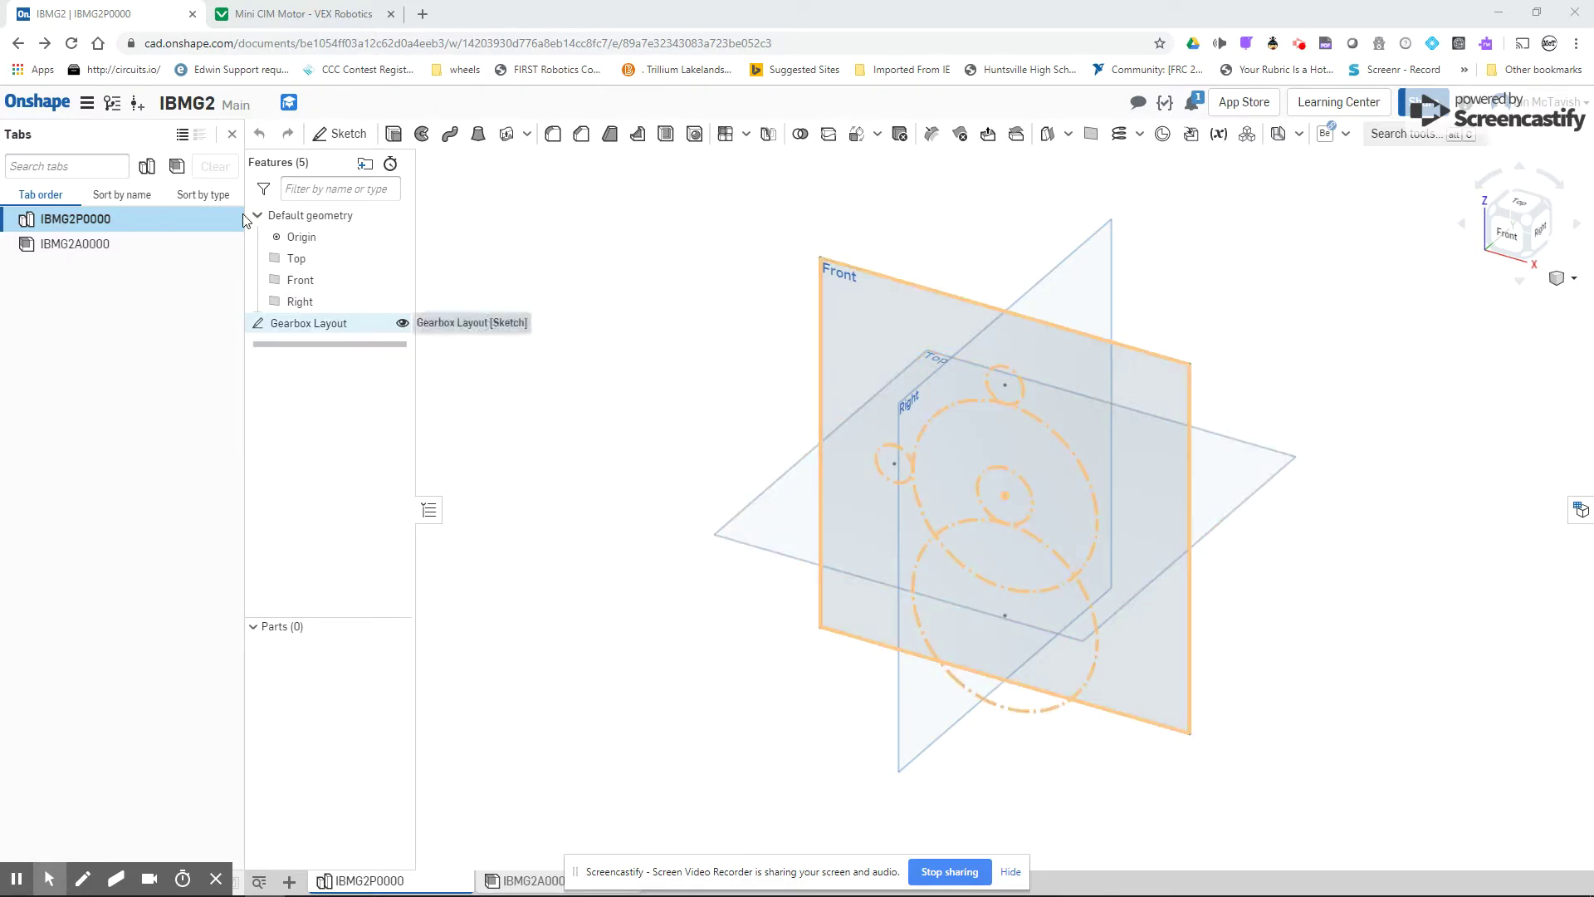
- Switch to the VEX Robotics page and examine the Mini CIM motor's engineering drawing for its mounting-hole layout
left_click(279, 17)
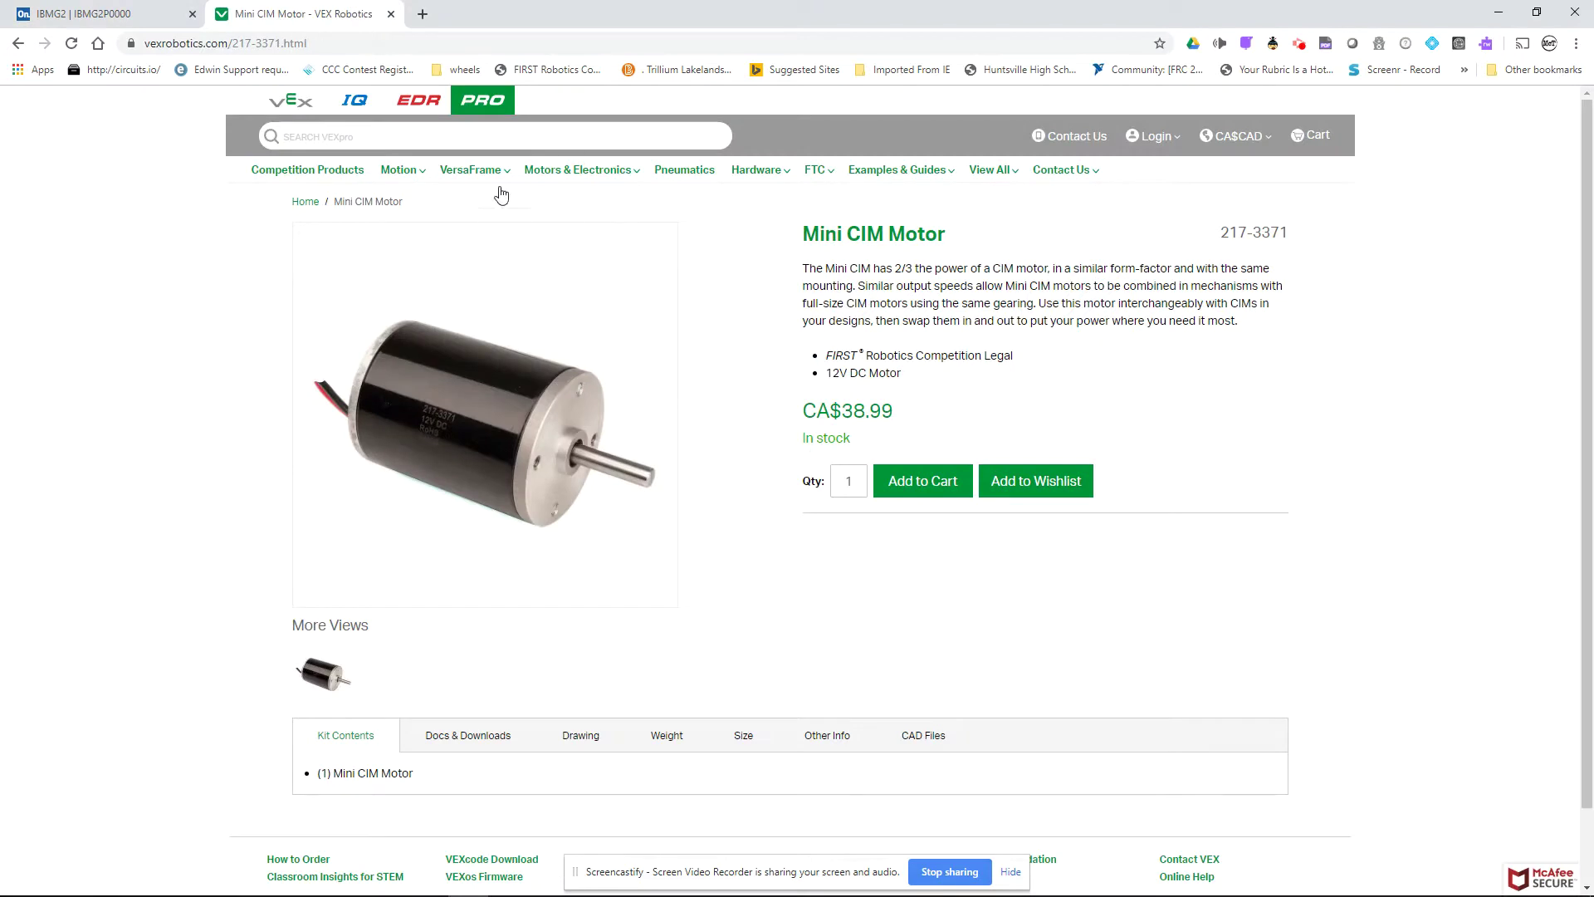
mouse_move(946, 199)
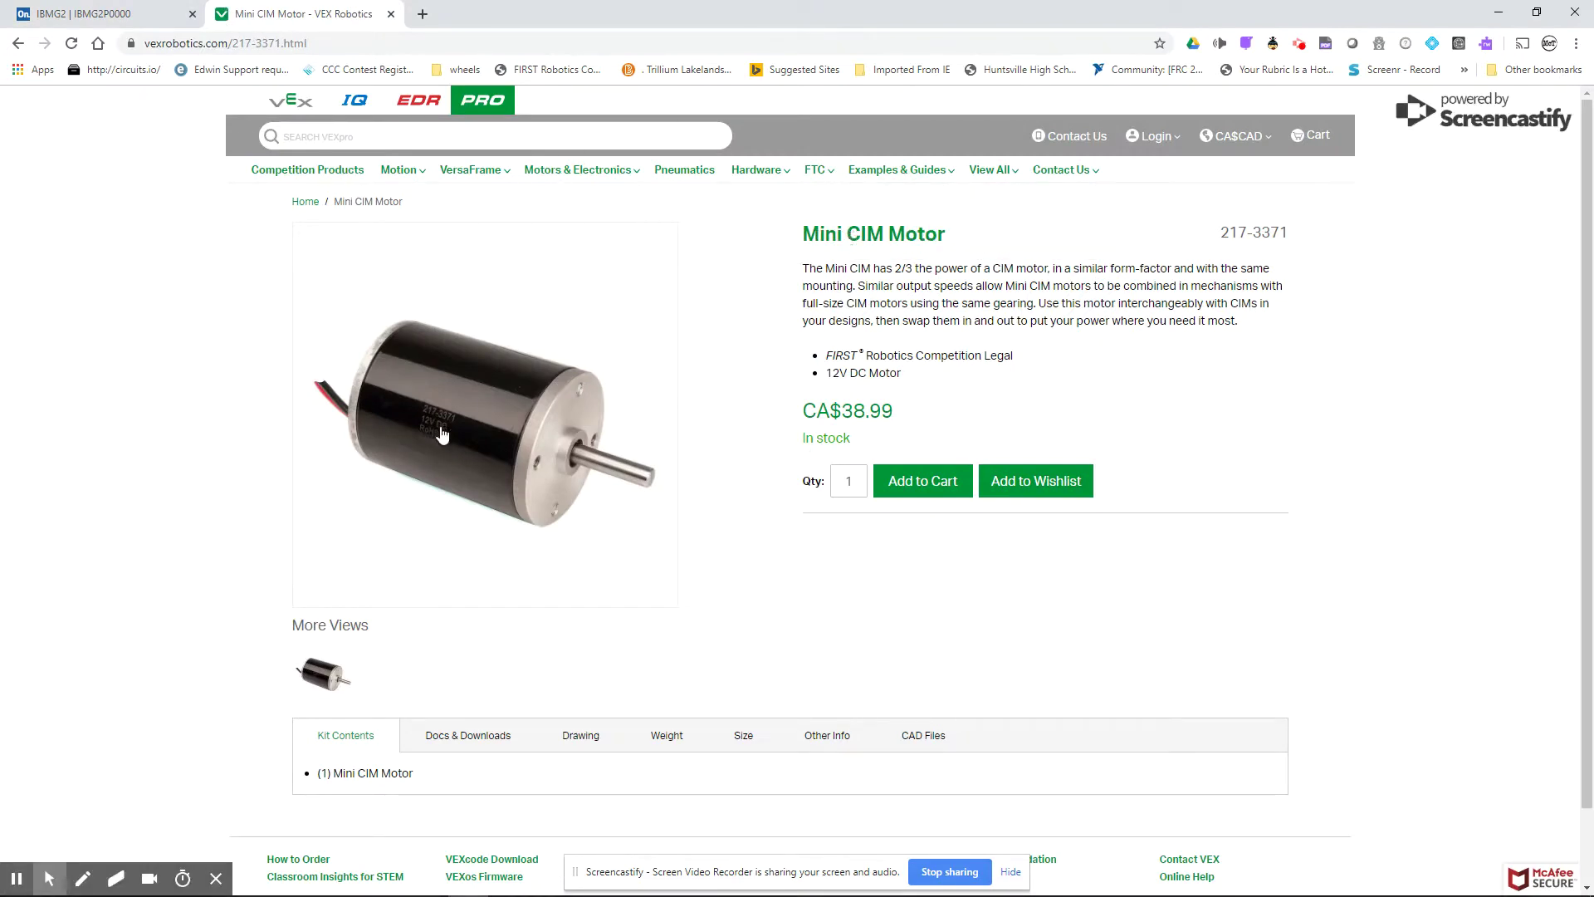
mouse_move(581, 170)
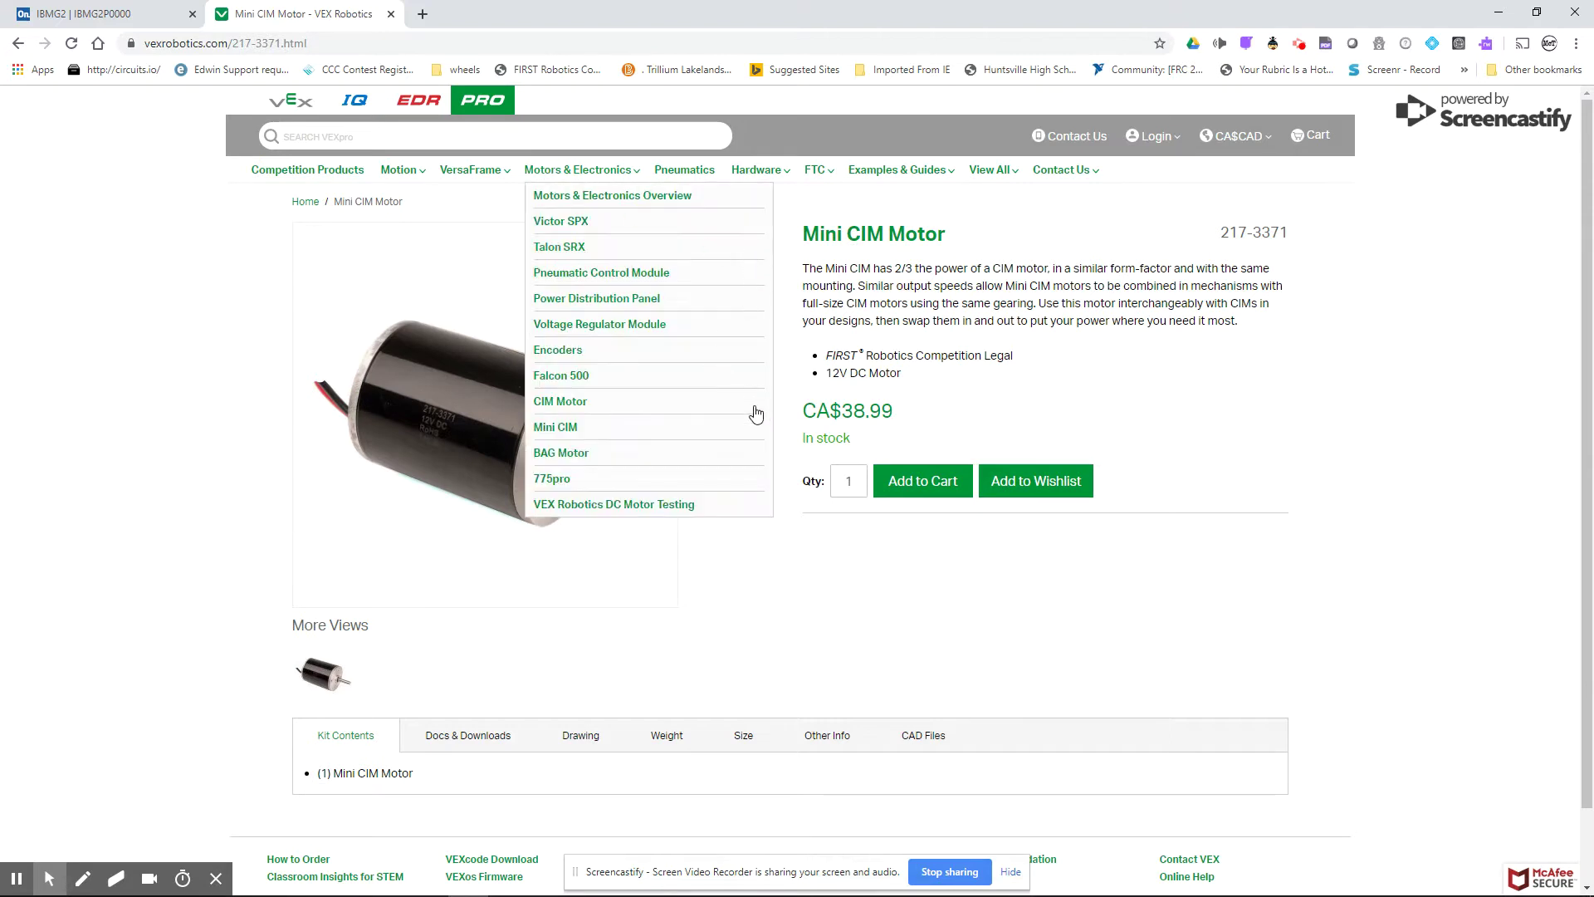
scroll(734, 531, "down", 1)
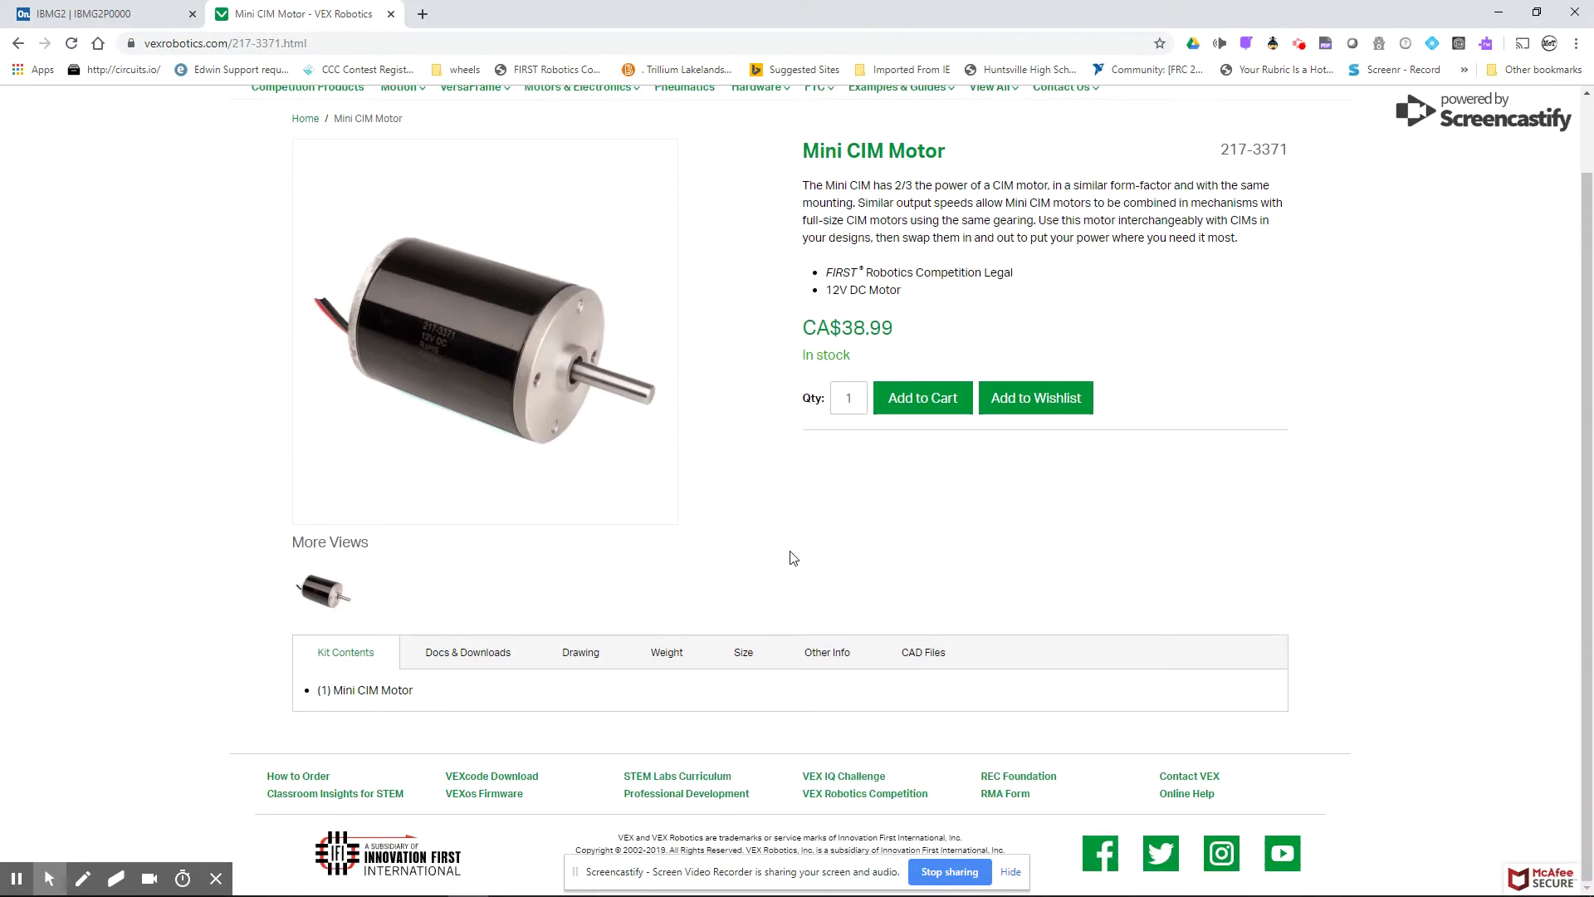
left_click(602, 660)
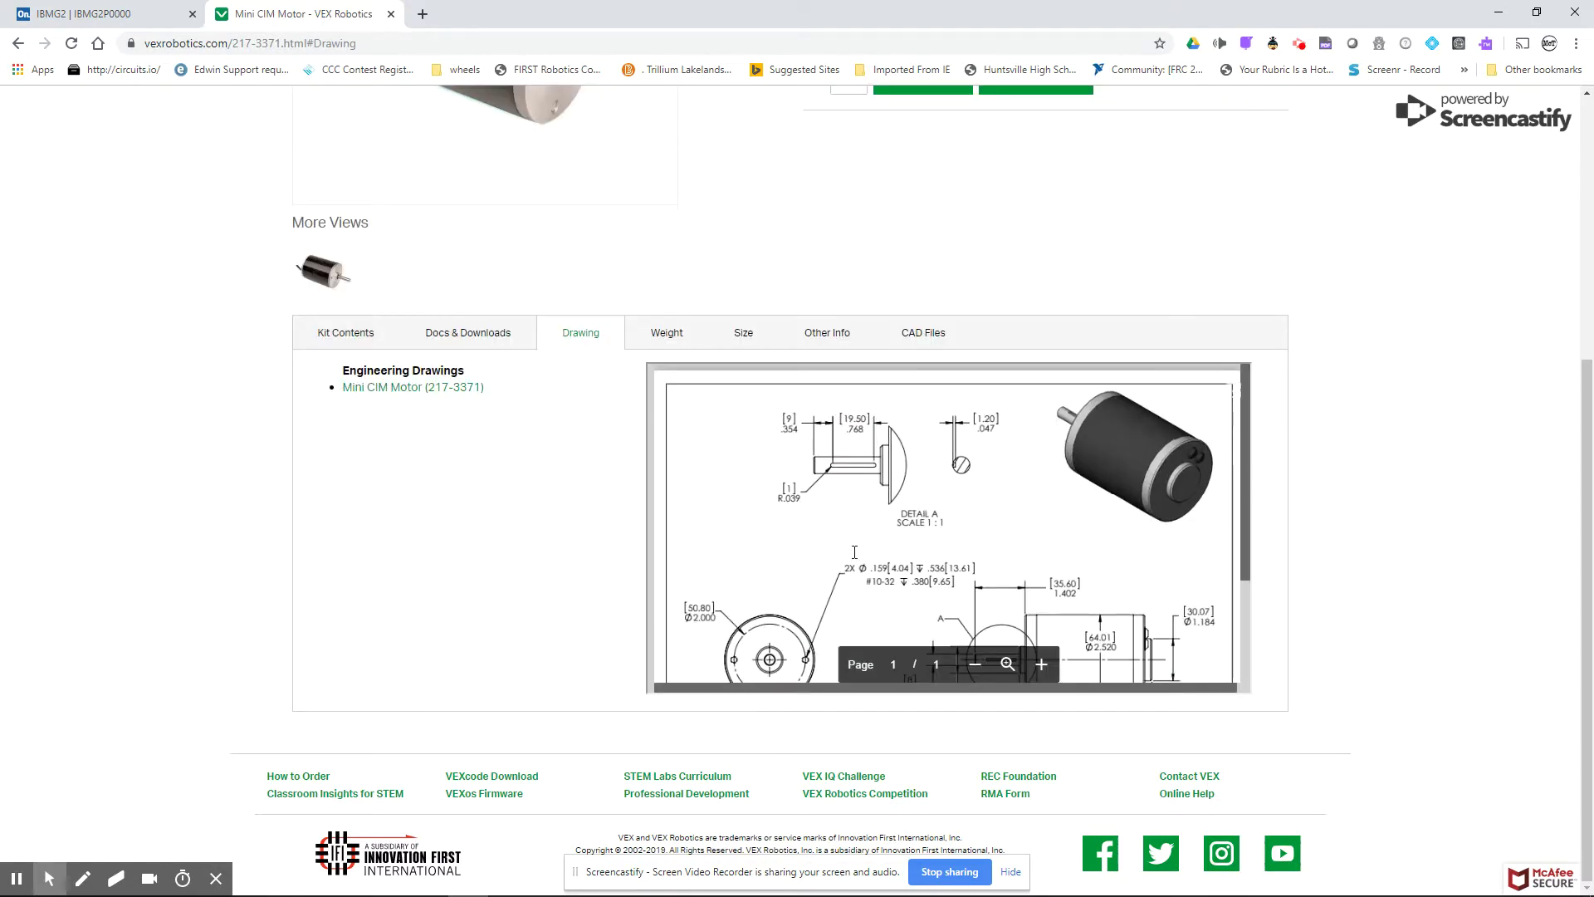
scroll(854, 552, "down", 1)
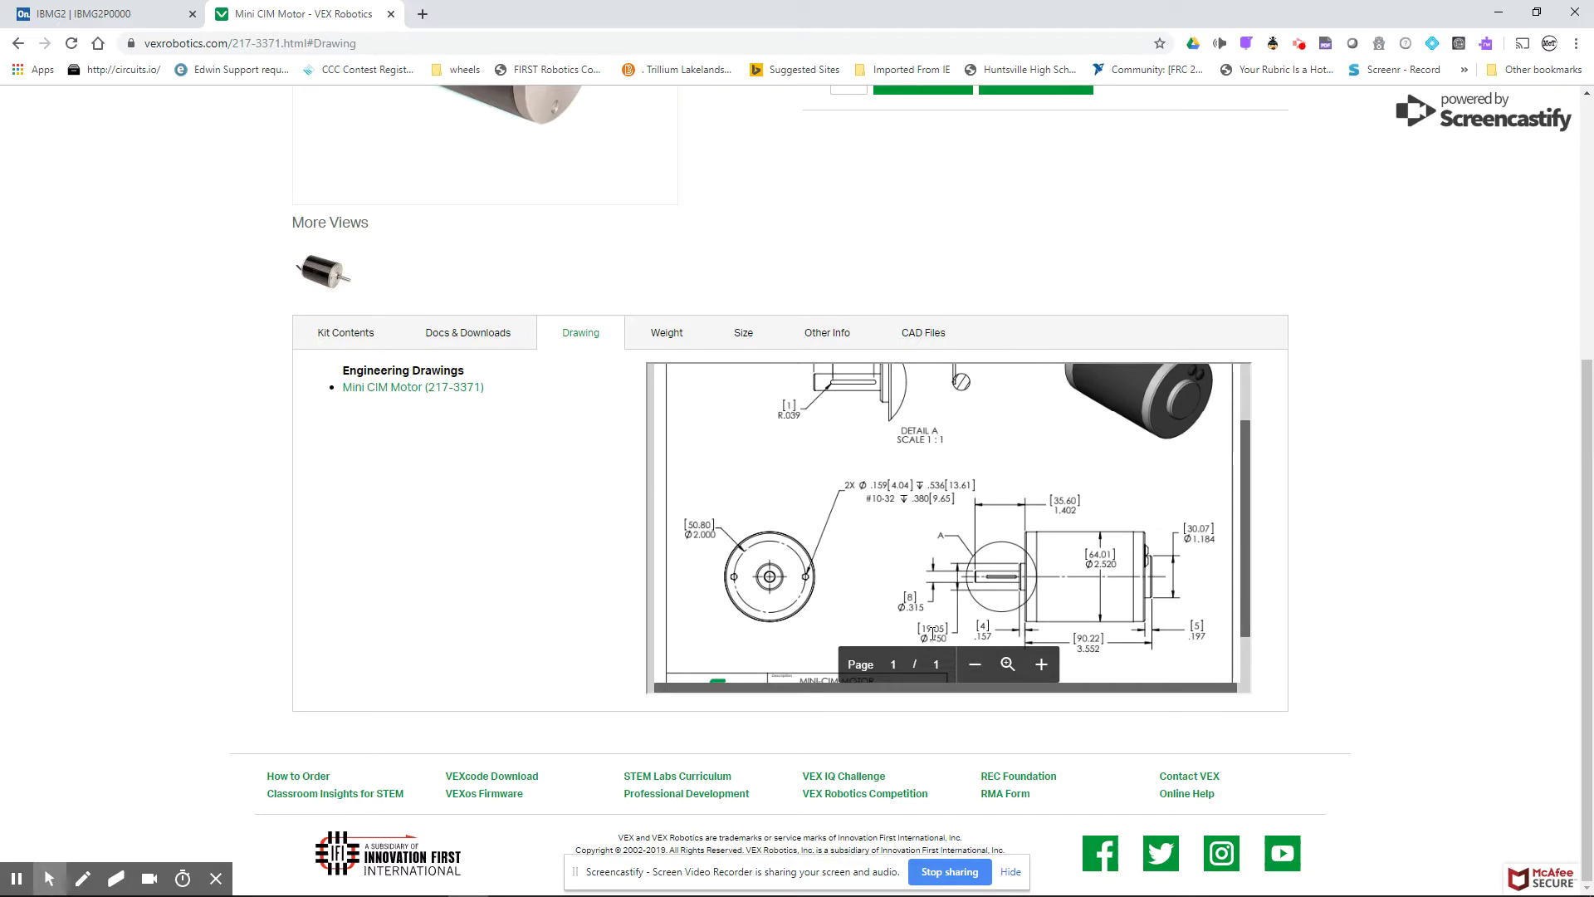
- Return to the Onshape document and open the Gearbox Layout sketch for editing, viewed normal to its plane
left_click(95, 14)
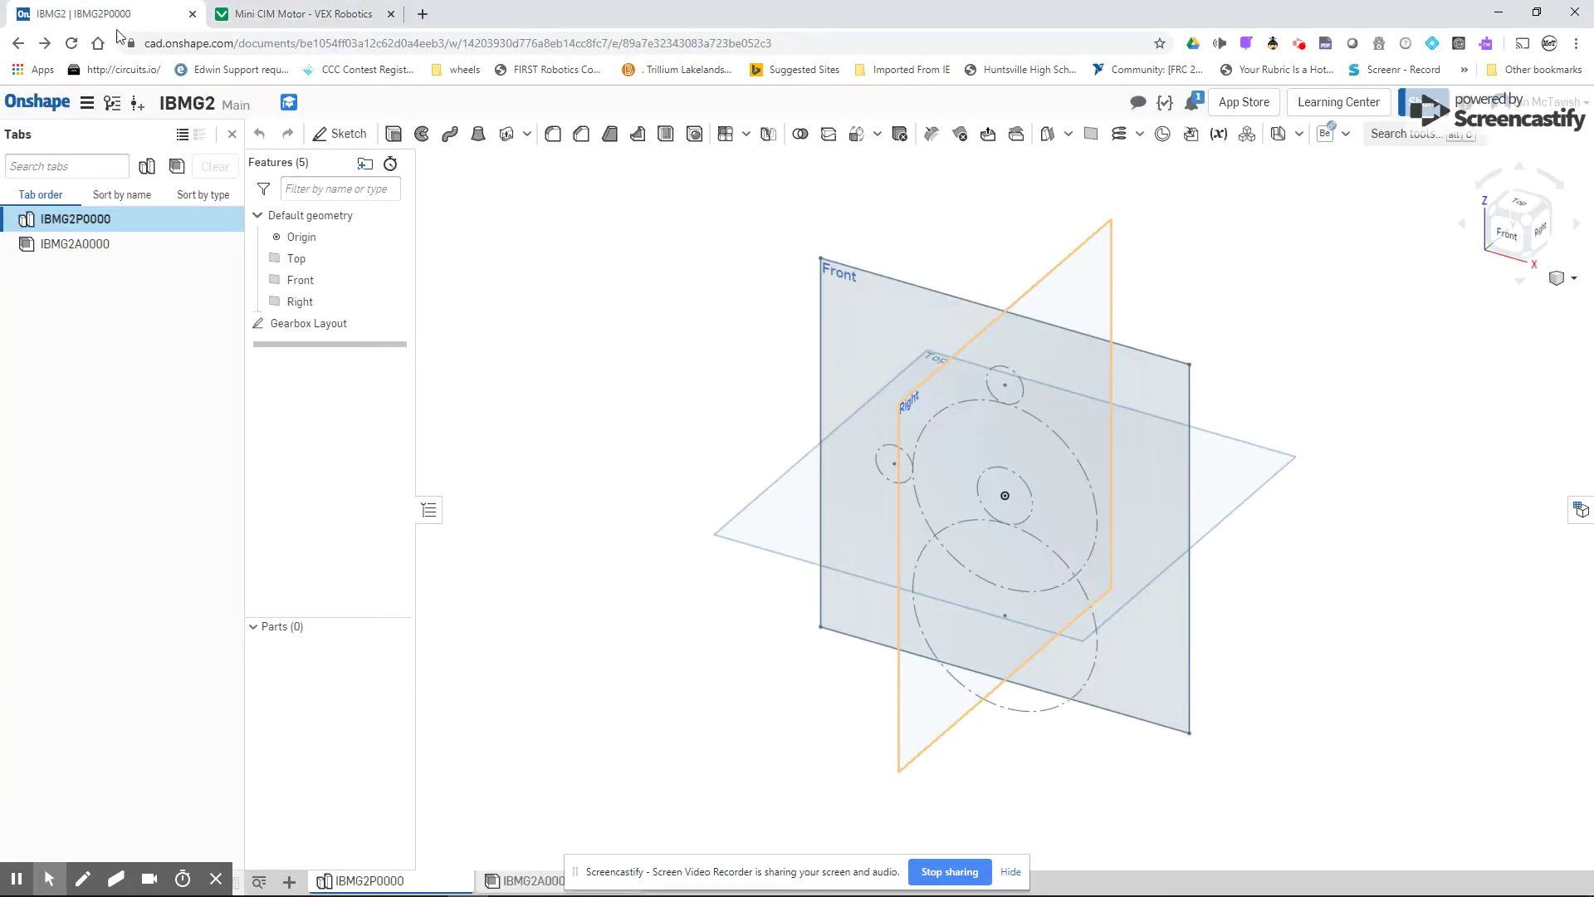
double_click(301, 324)
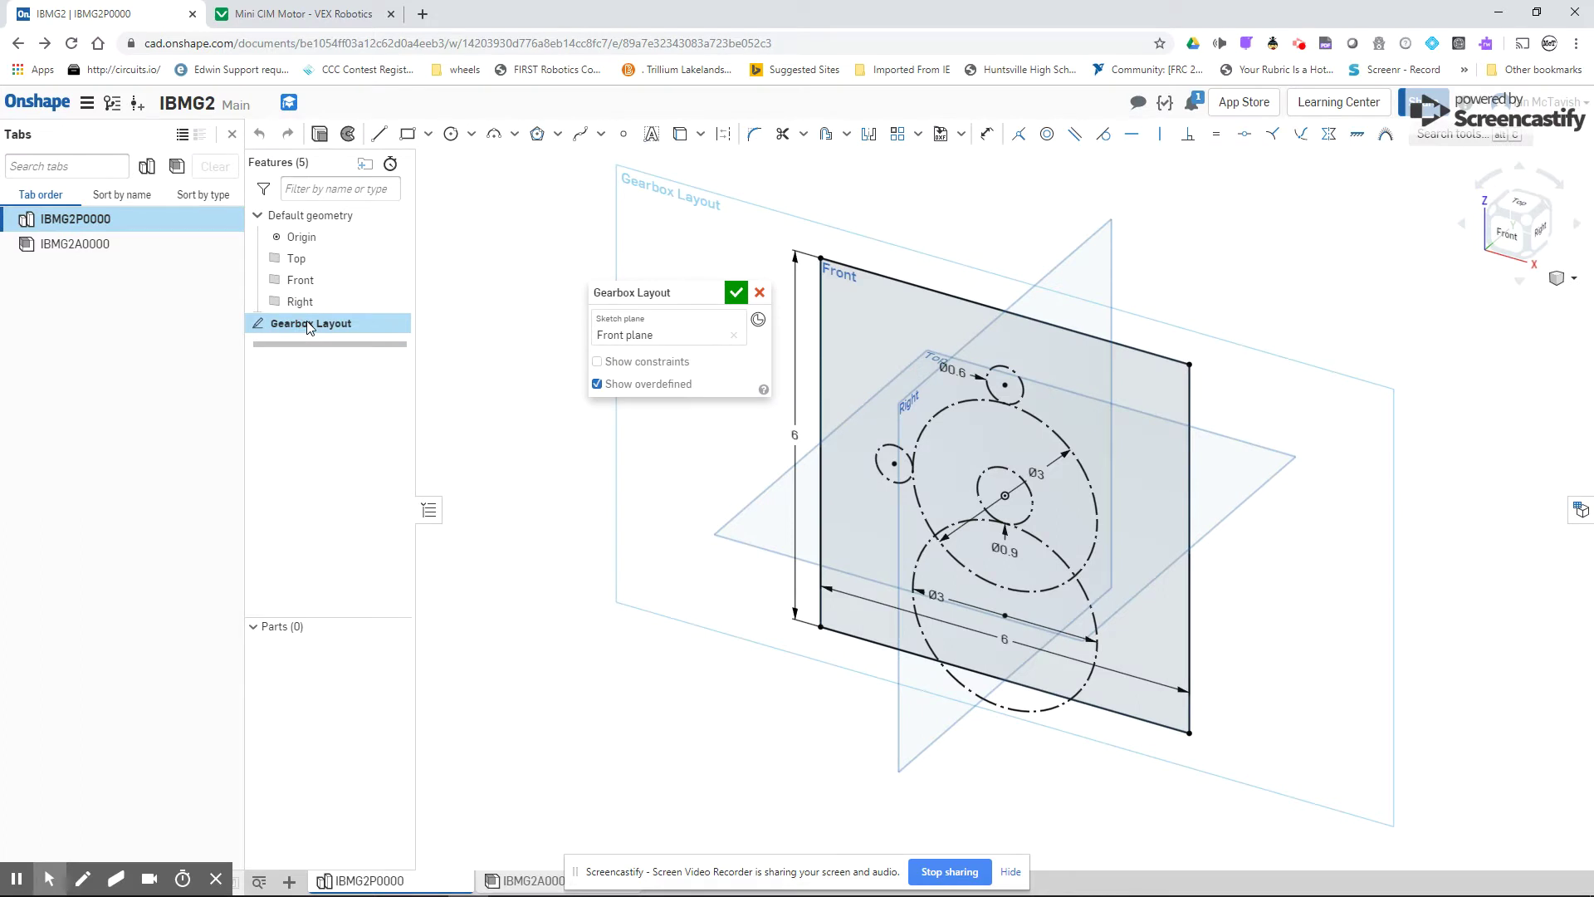
key("n")
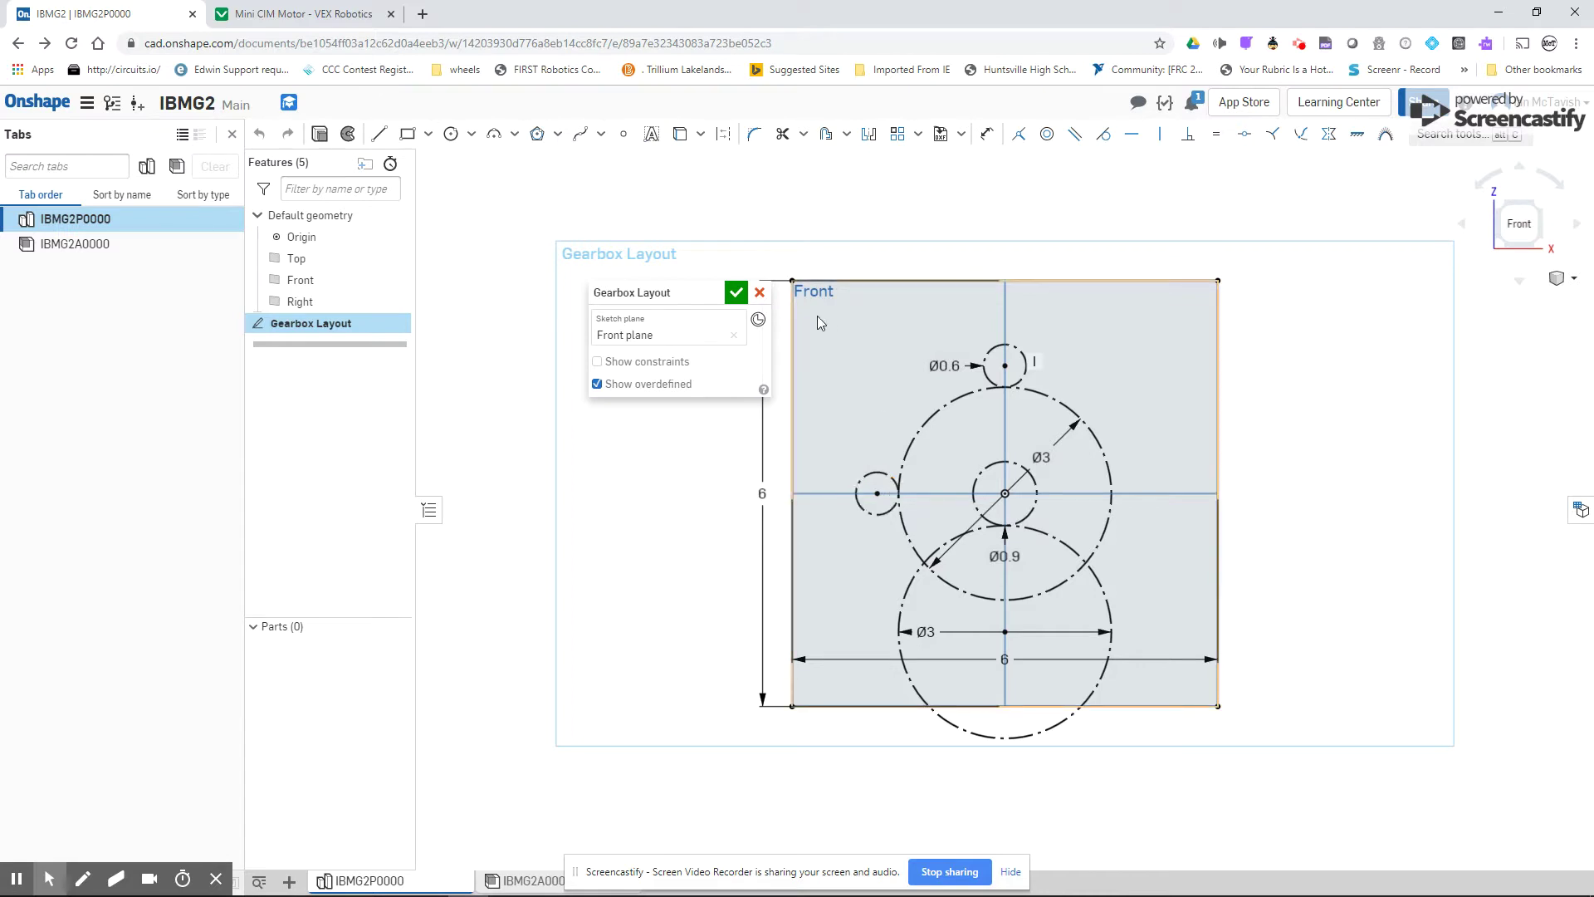
- Draw a vertical construction line 2 in long in the empty area beside the 6 in square
left_click(381, 138)
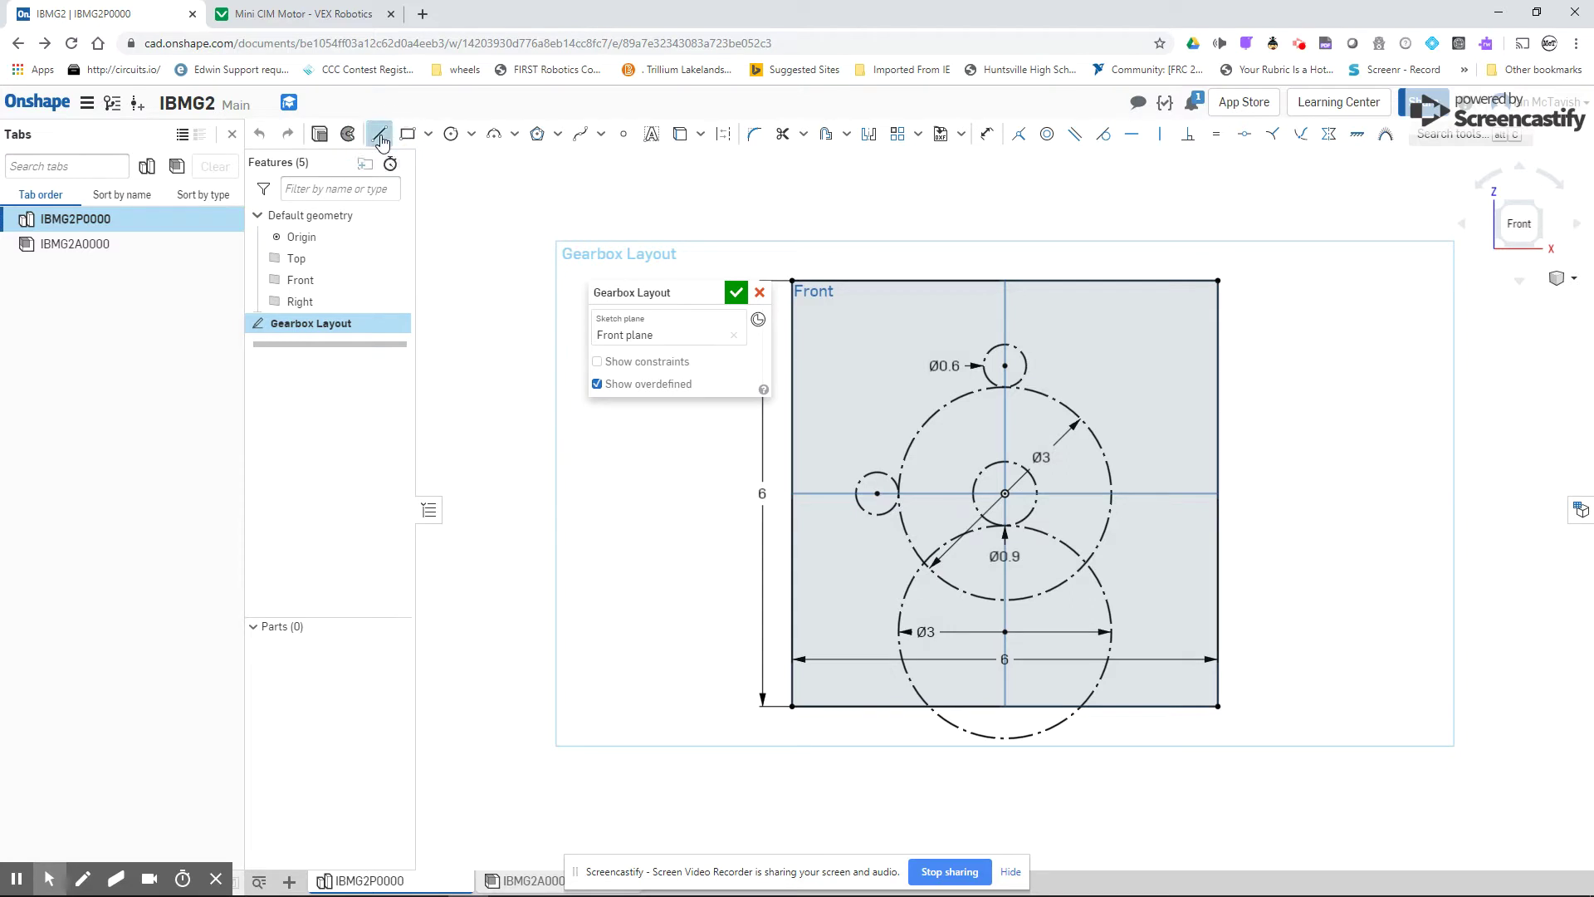
left_click(724, 137)
left_click(620, 593)
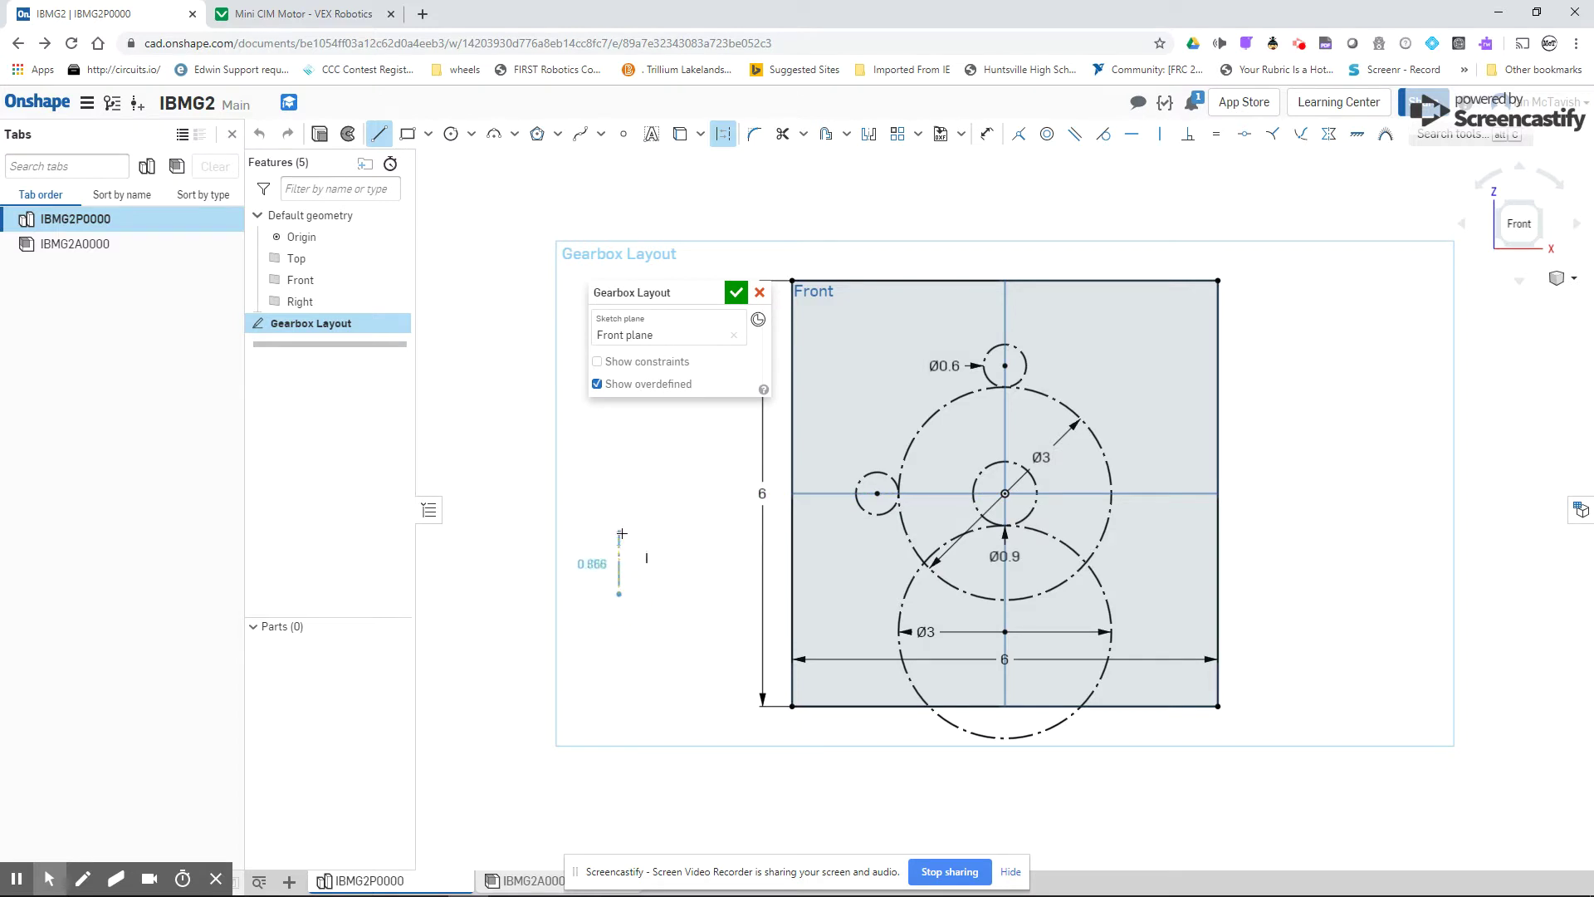
left_click(619, 532)
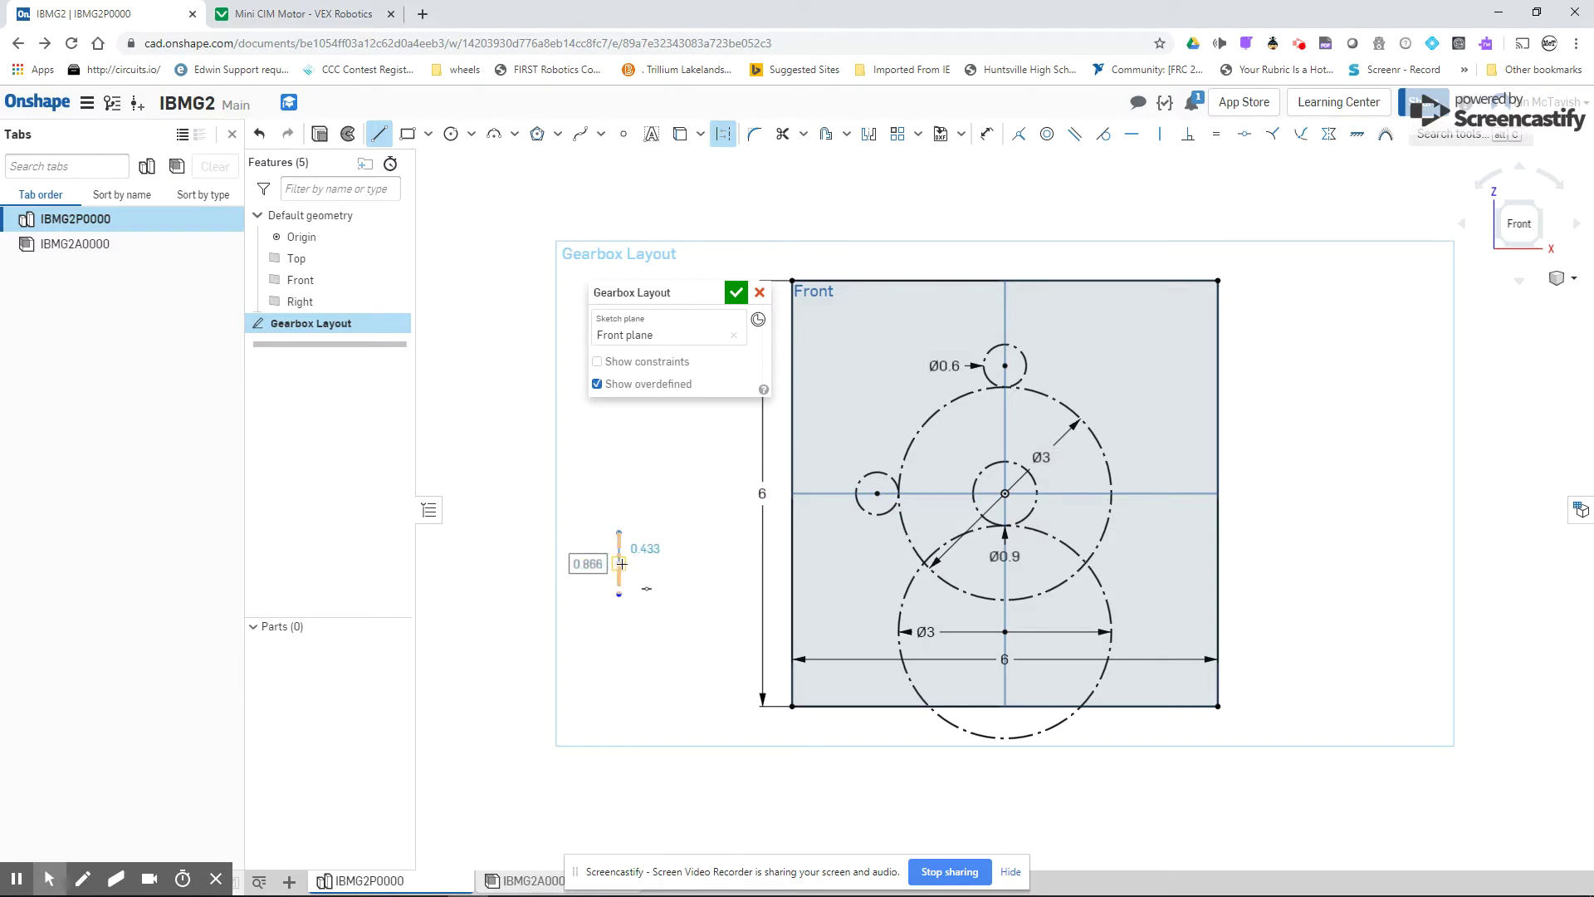
left_click(621, 564)
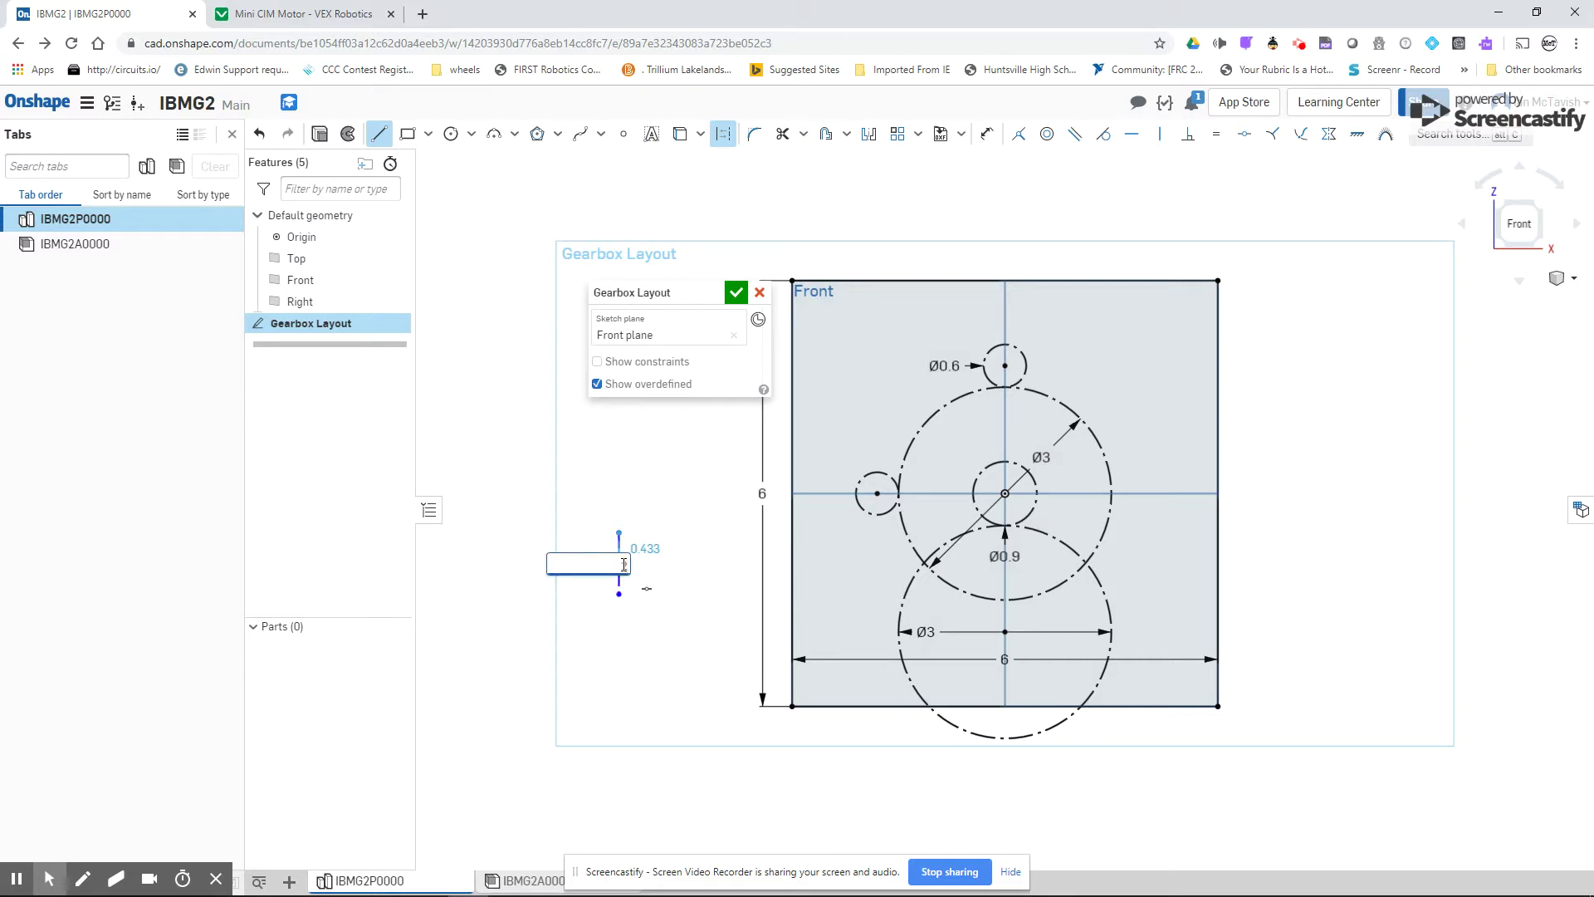
type("2")
key("Return")
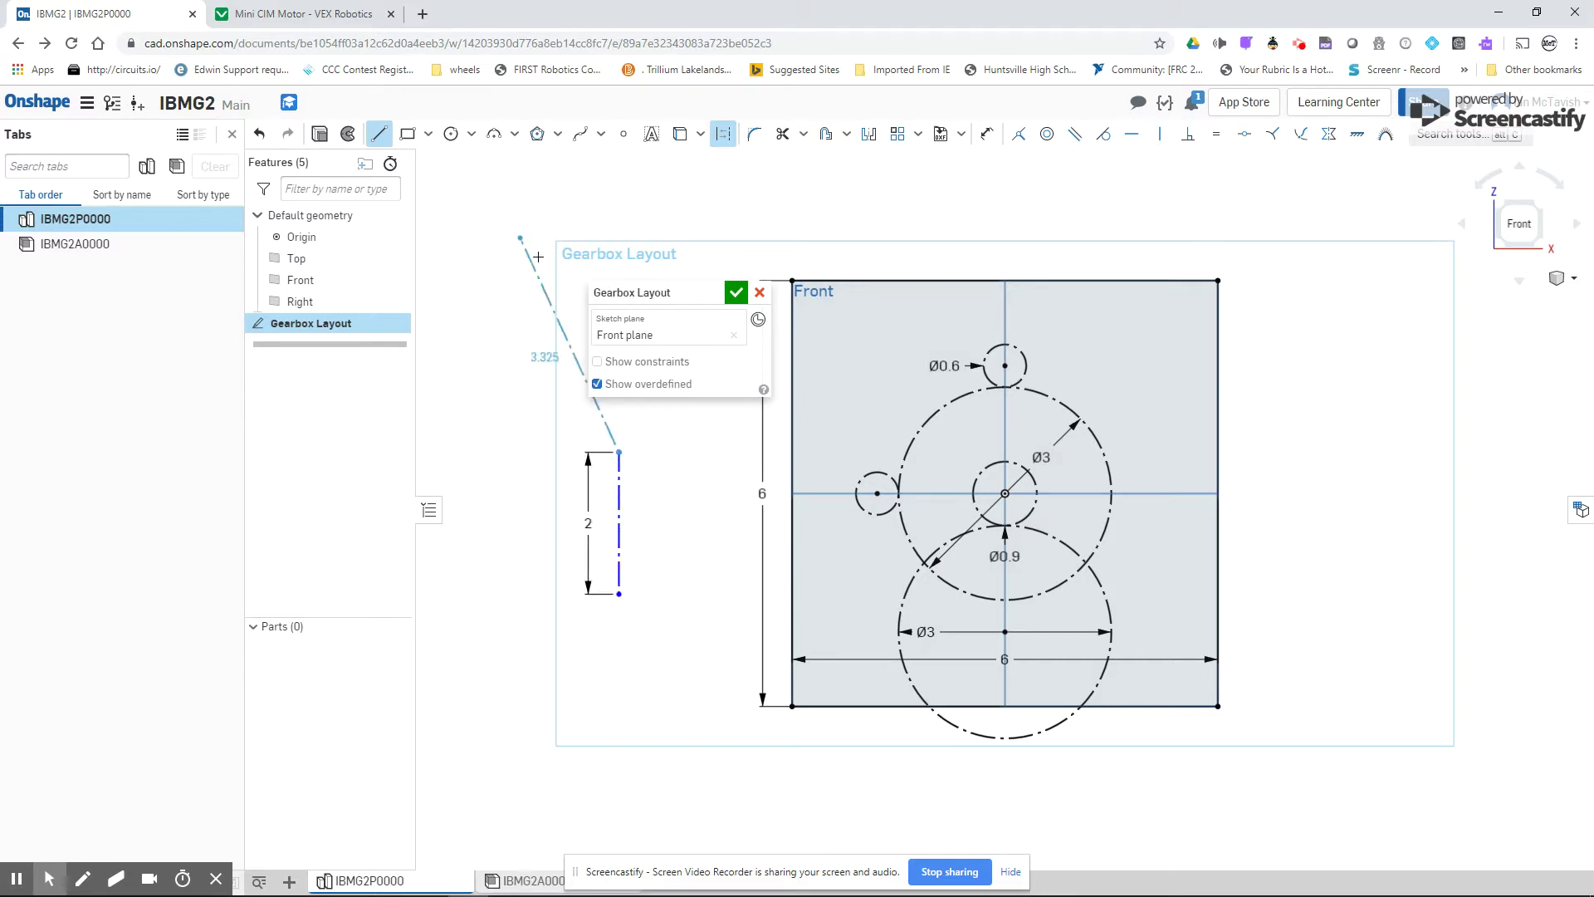
left_click(378, 134)
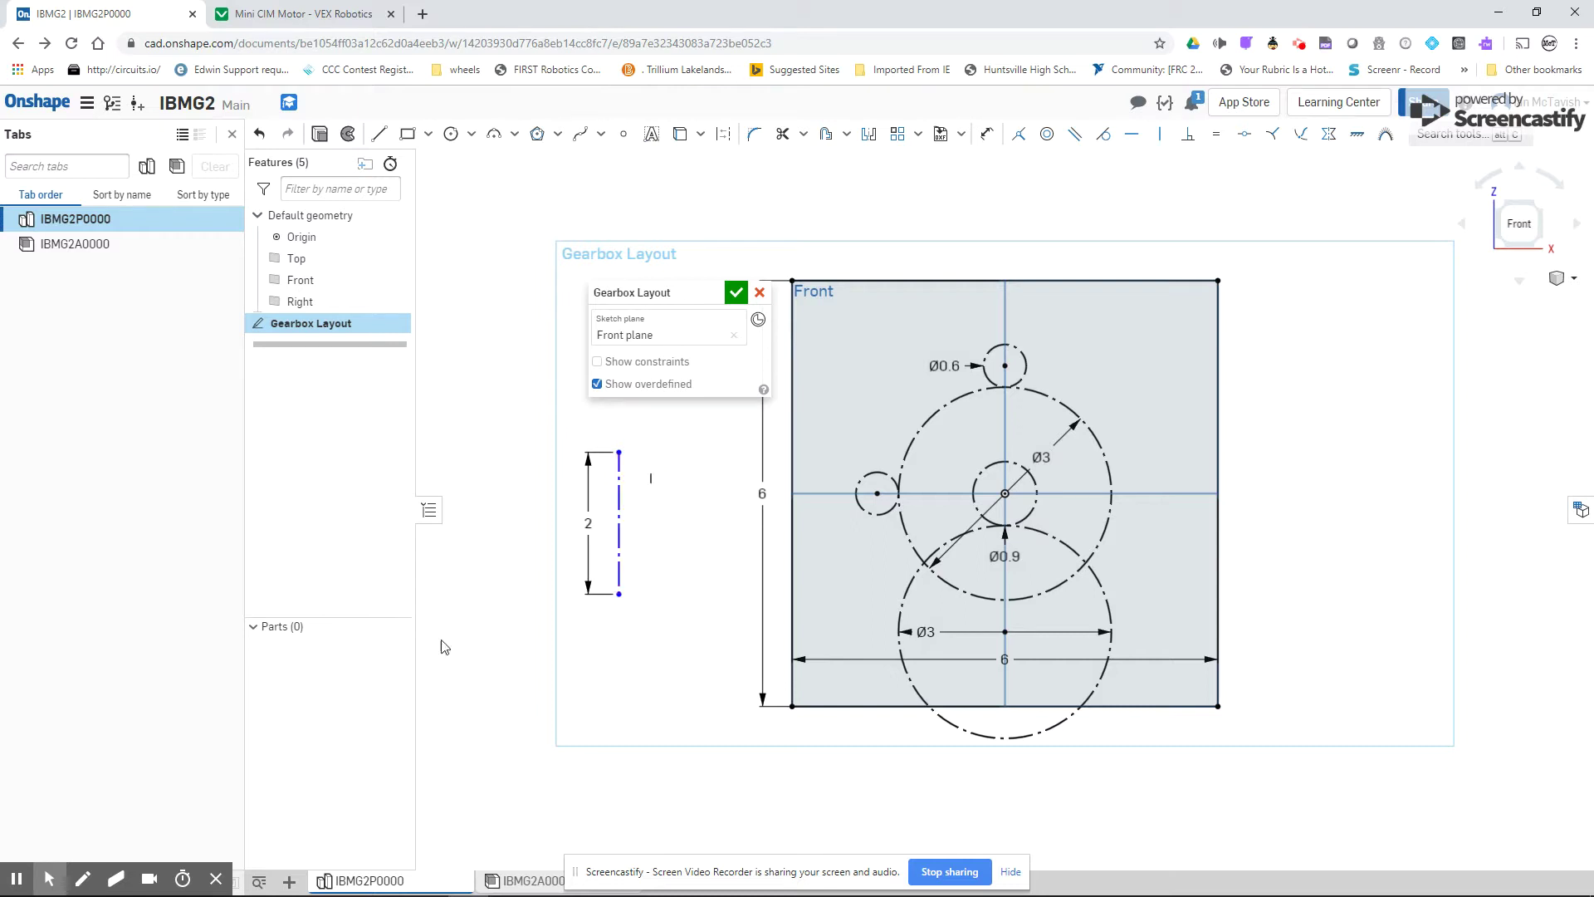
- Hide the document's tab list and constrain the vertical construction line's midpoint to the centre of the small circle left of the gears
left_click(260, 884)
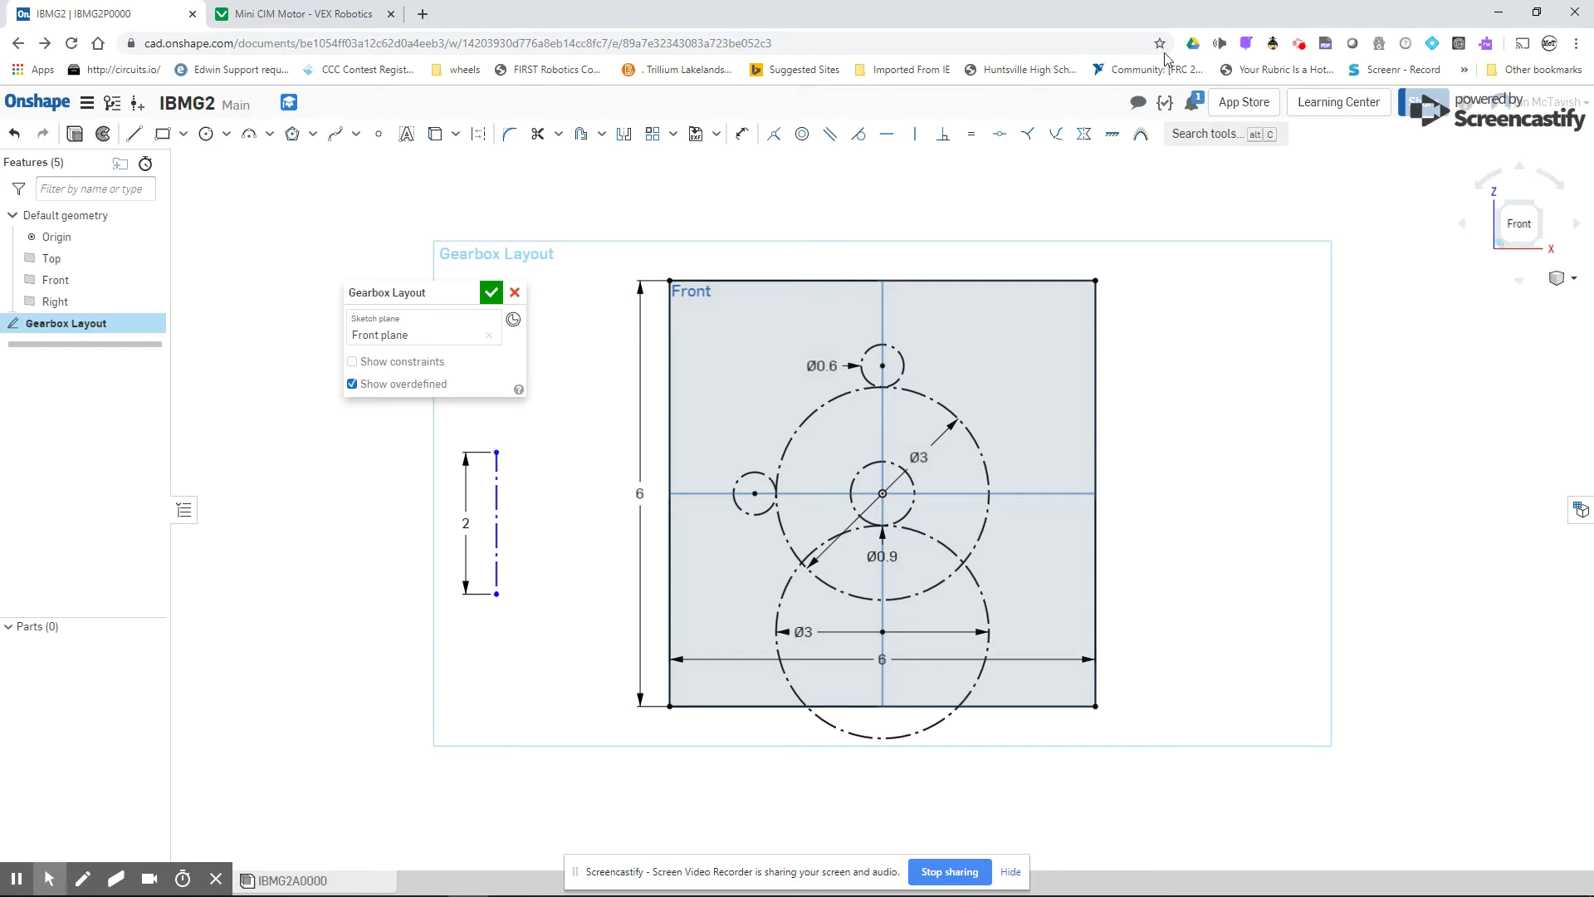
left_click(999, 136)
left_click(496, 509)
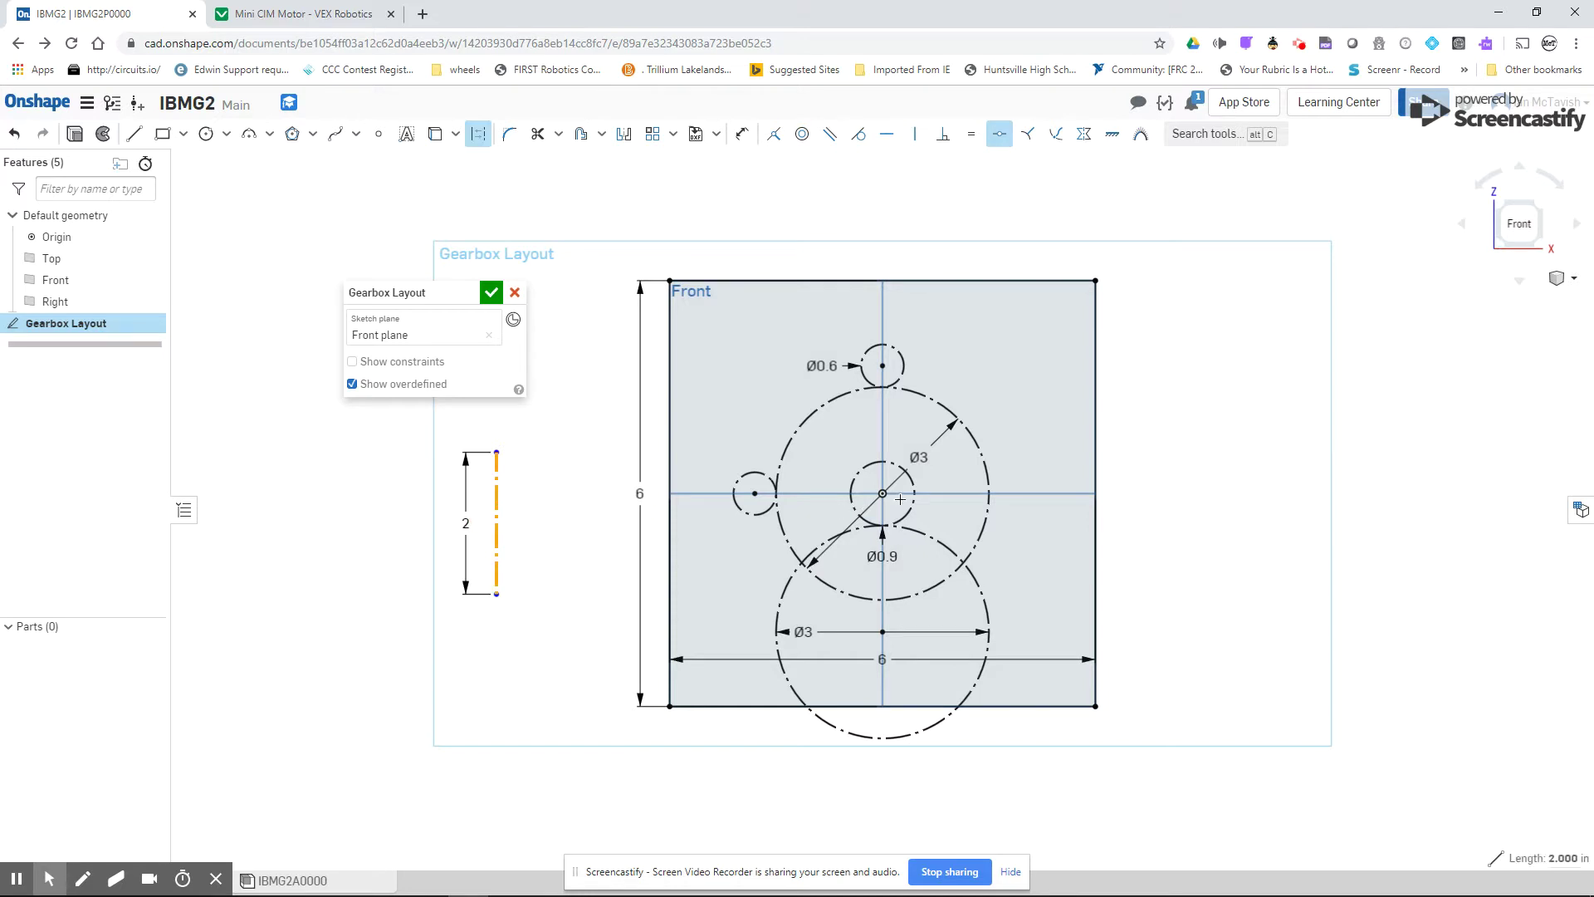
left_click(753, 492)
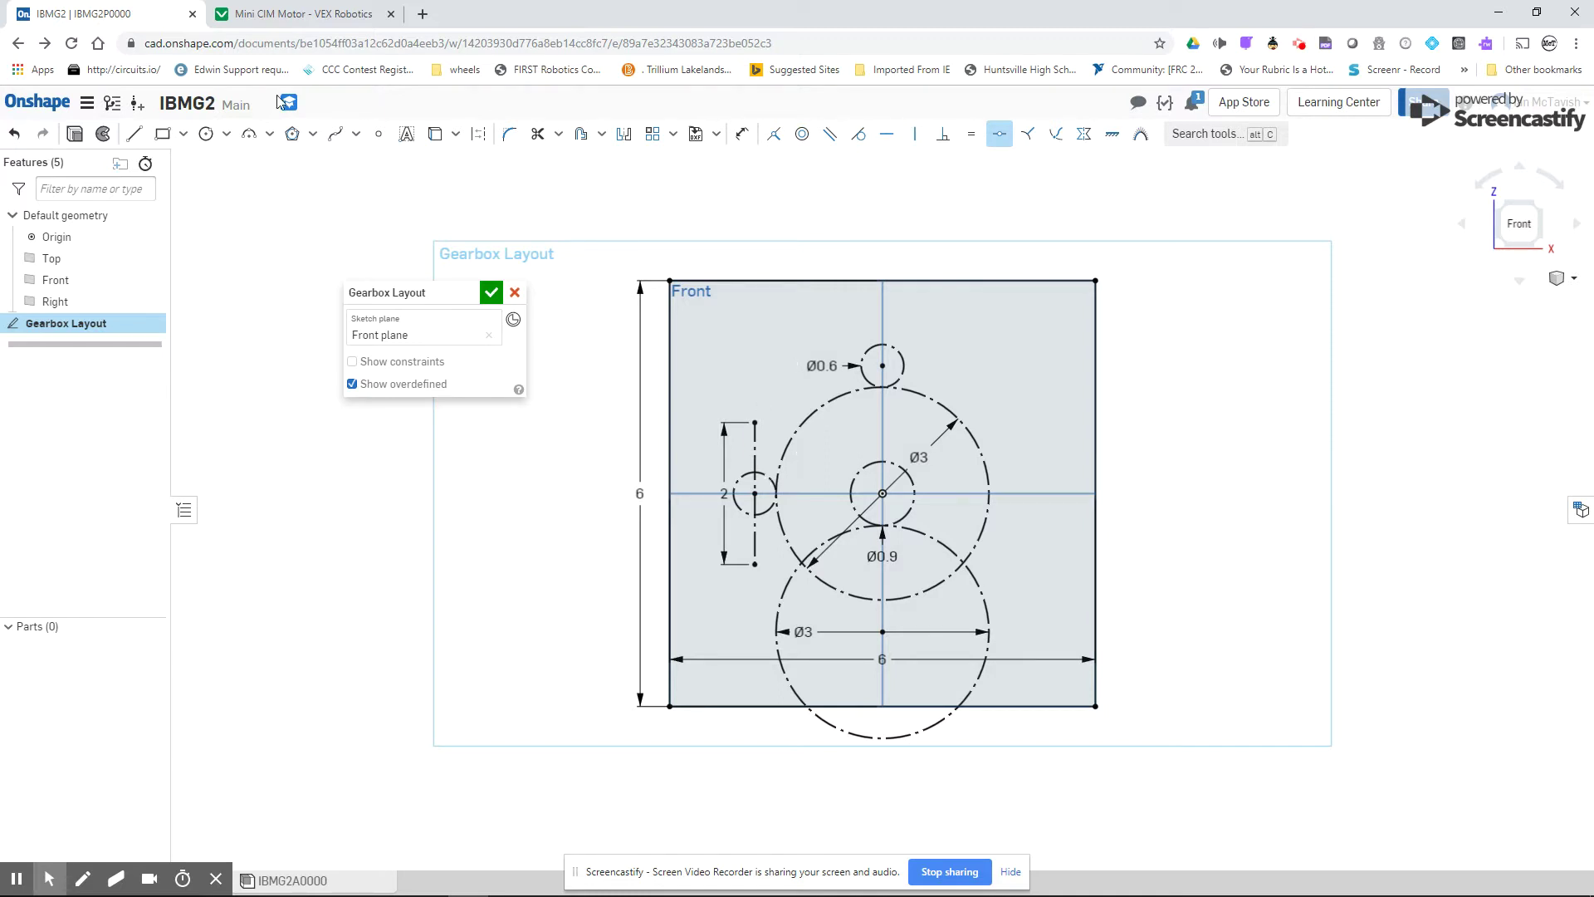
- Draw a horizontal construction line 2 in long in the empty area beside the 6 in square
left_click(134, 134)
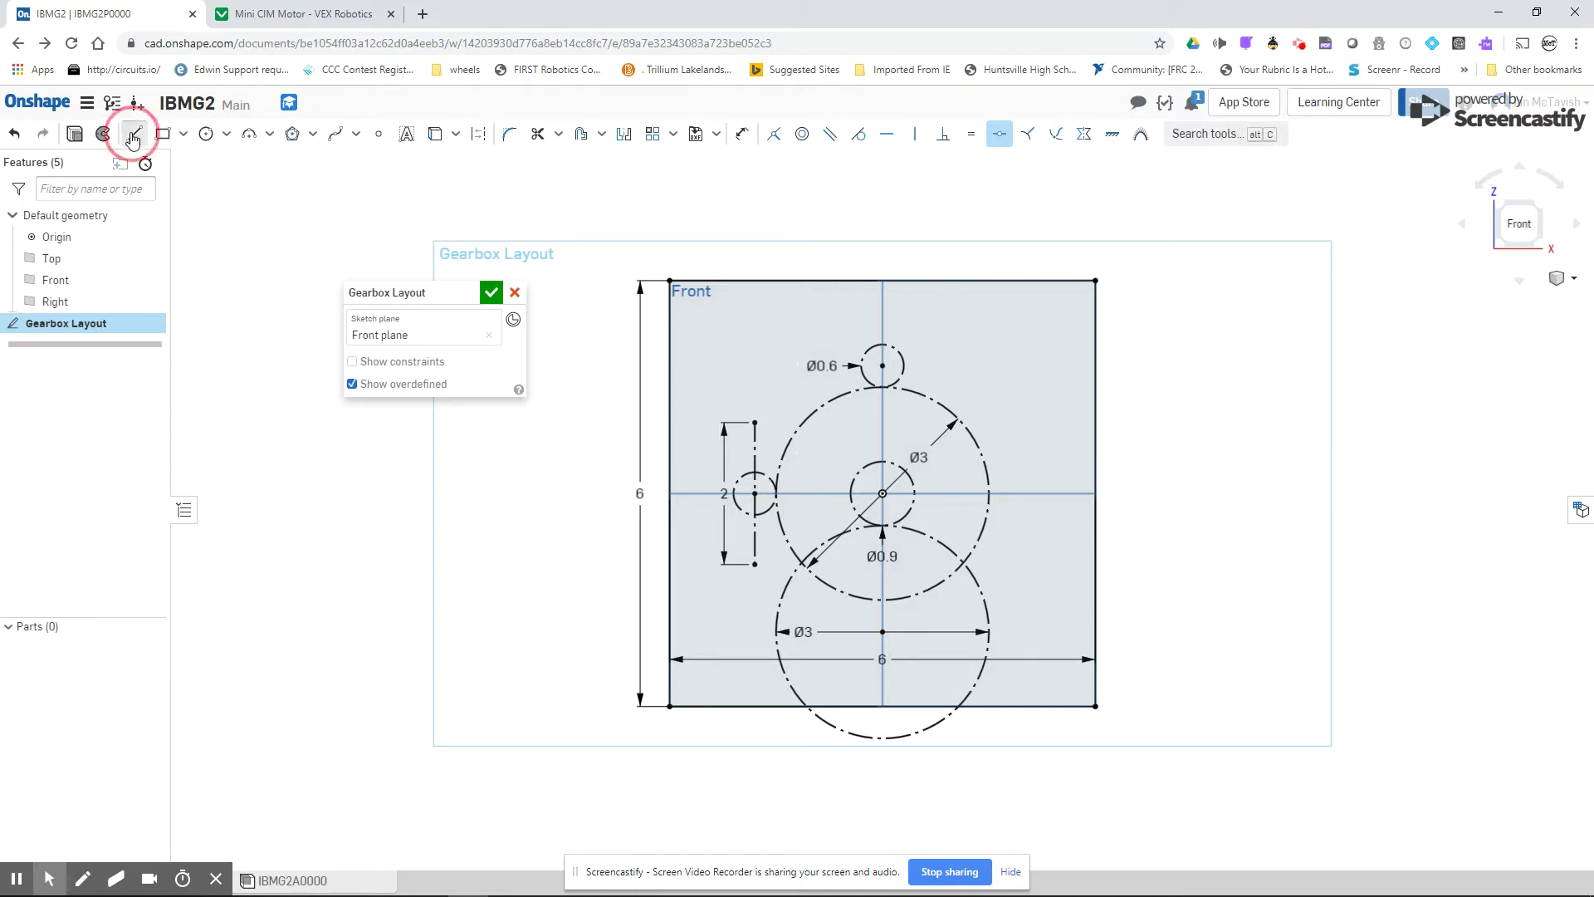
left_click(478, 134)
left_click(273, 560)
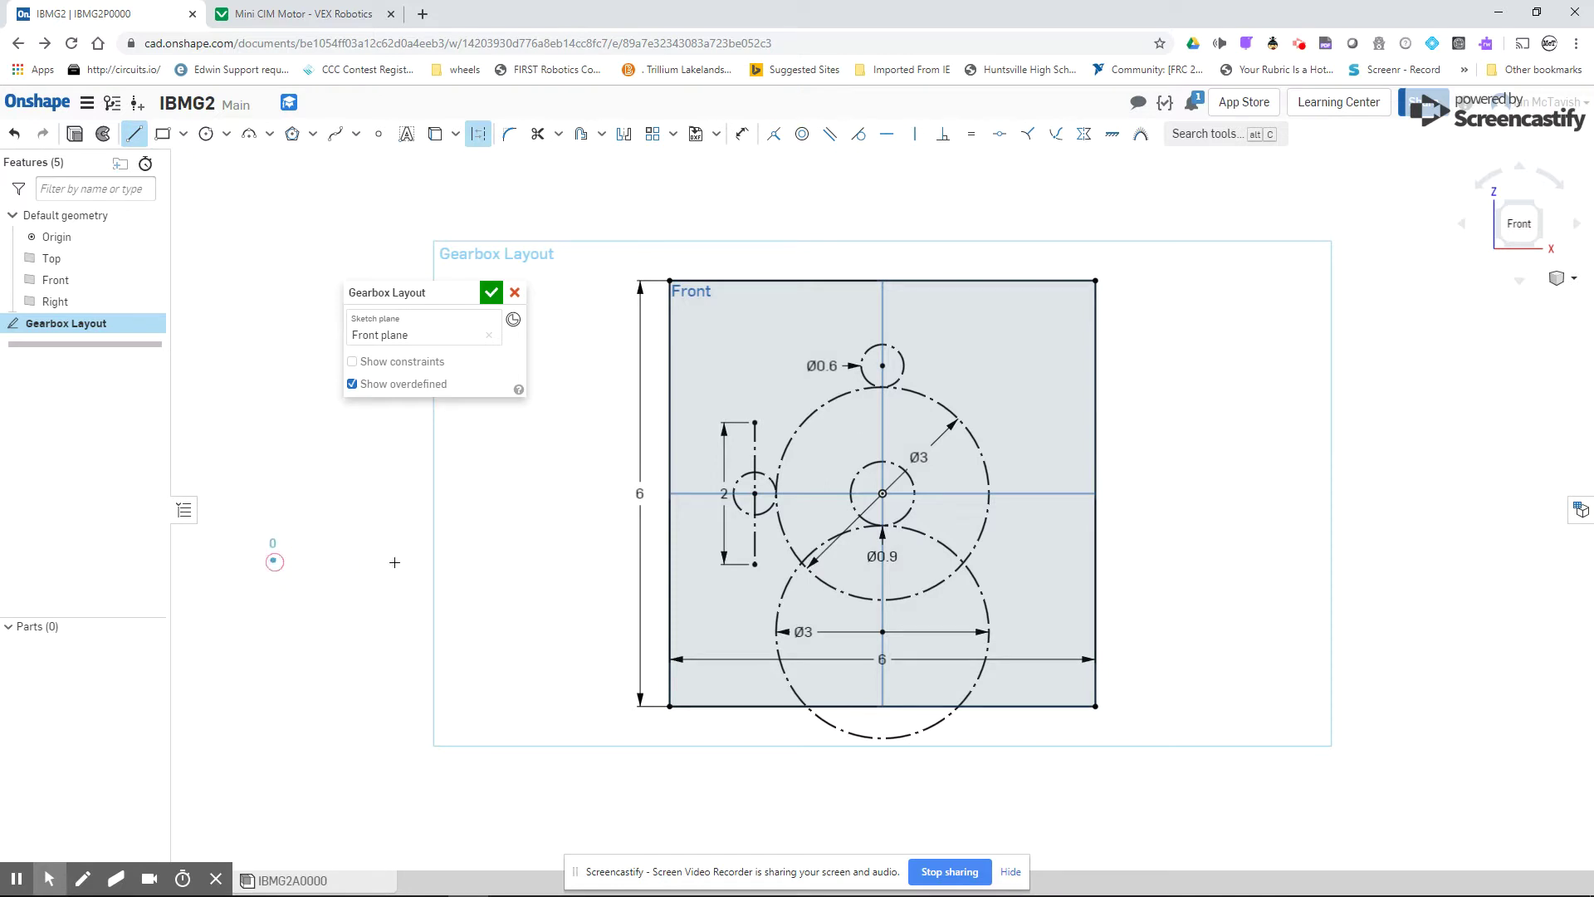
left_click(391, 559)
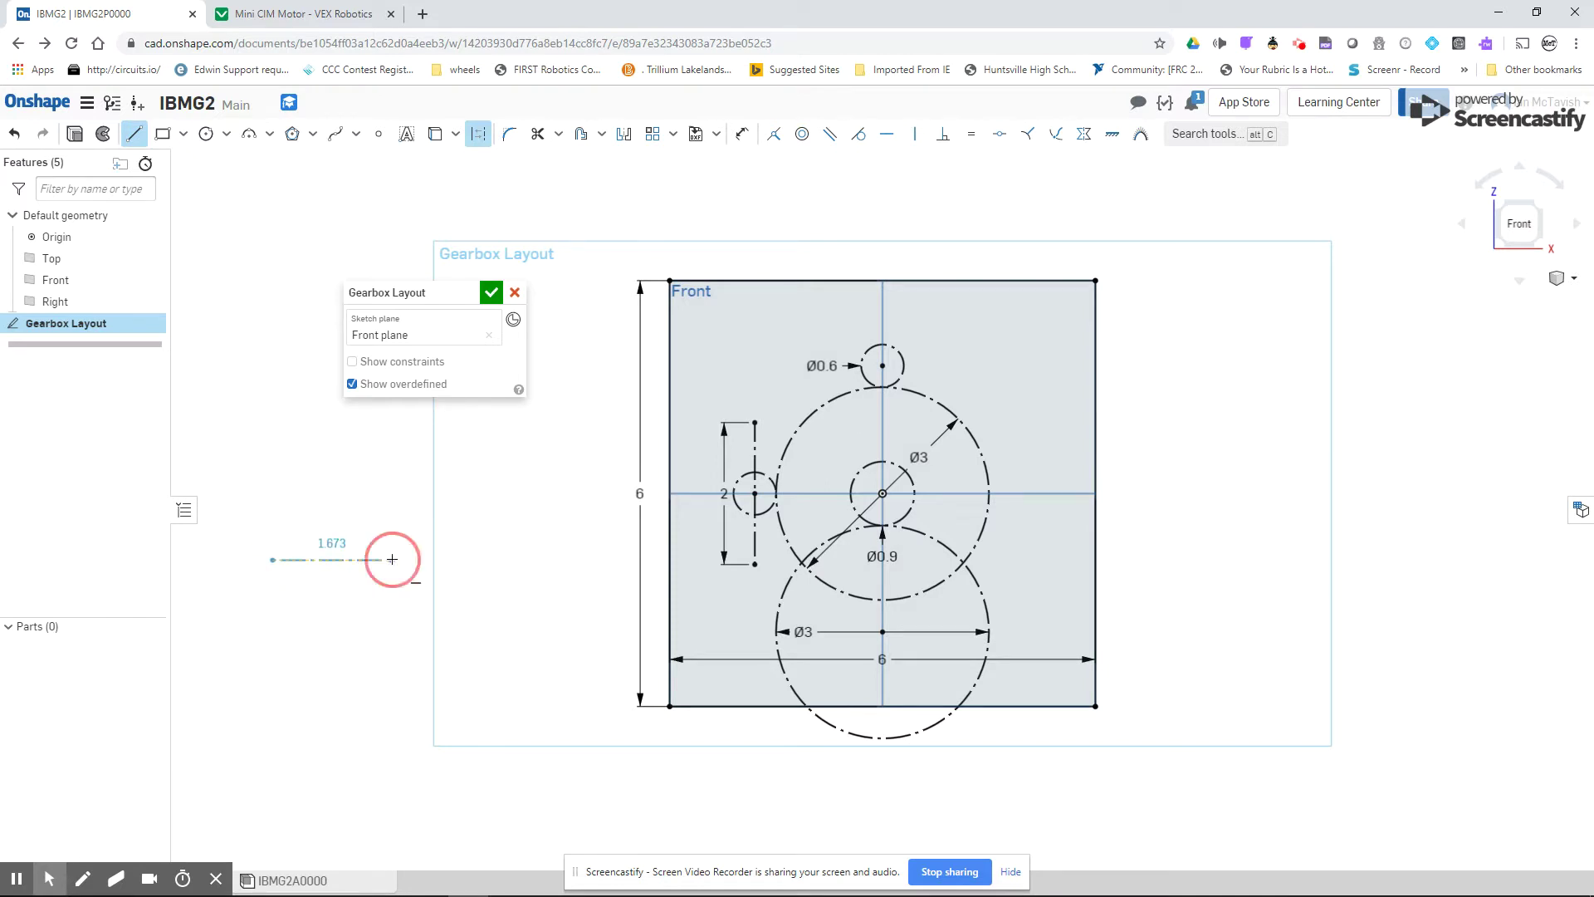
type("2")
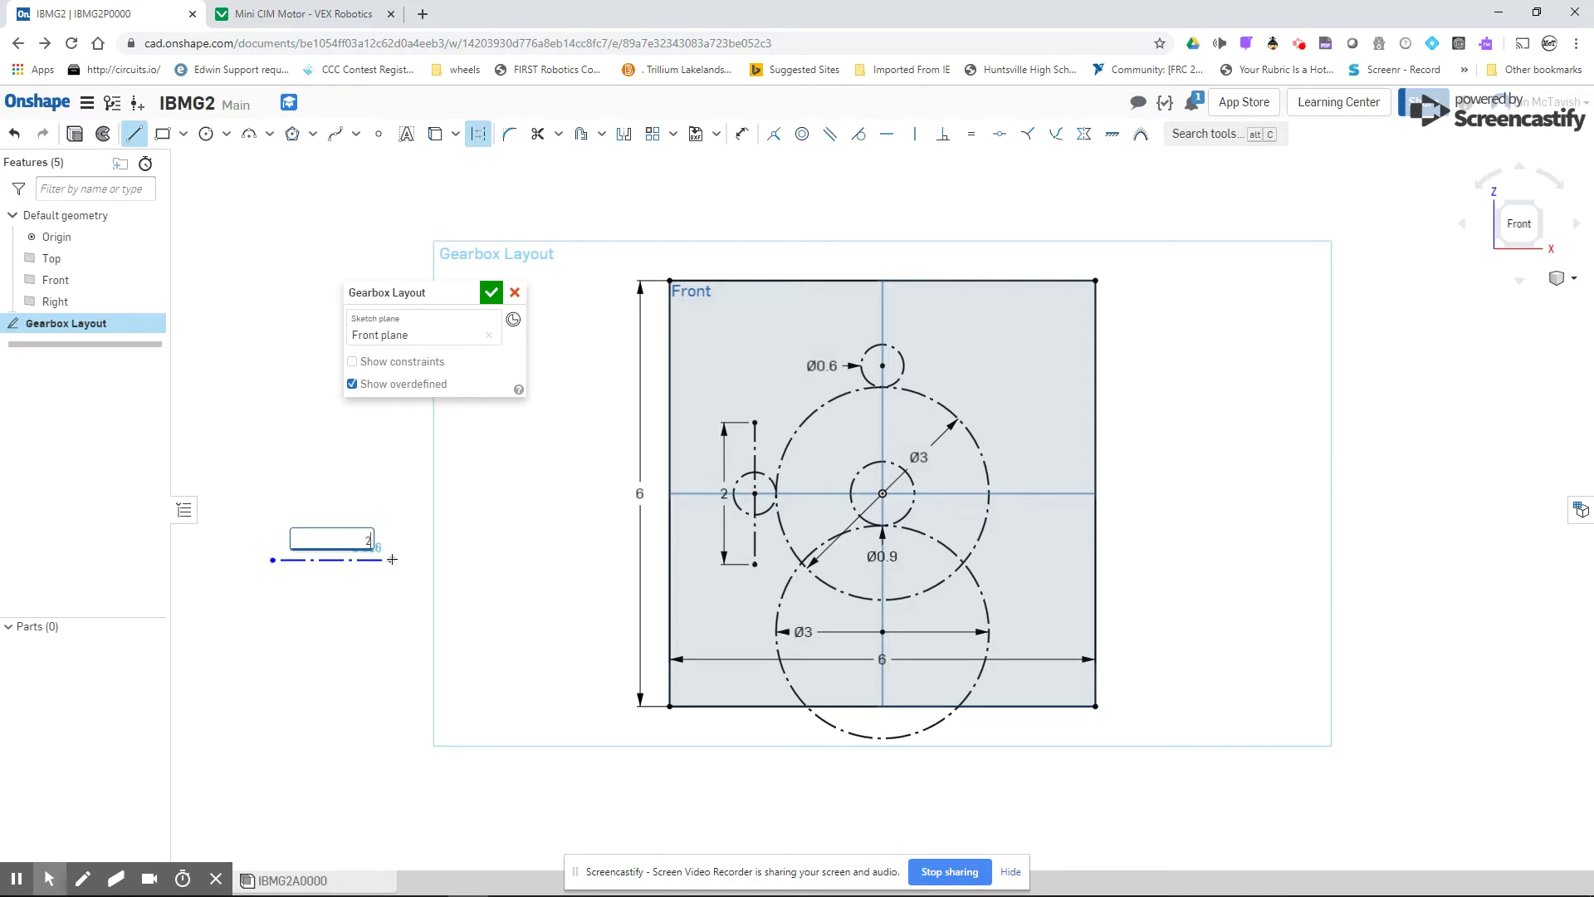
key("Return")
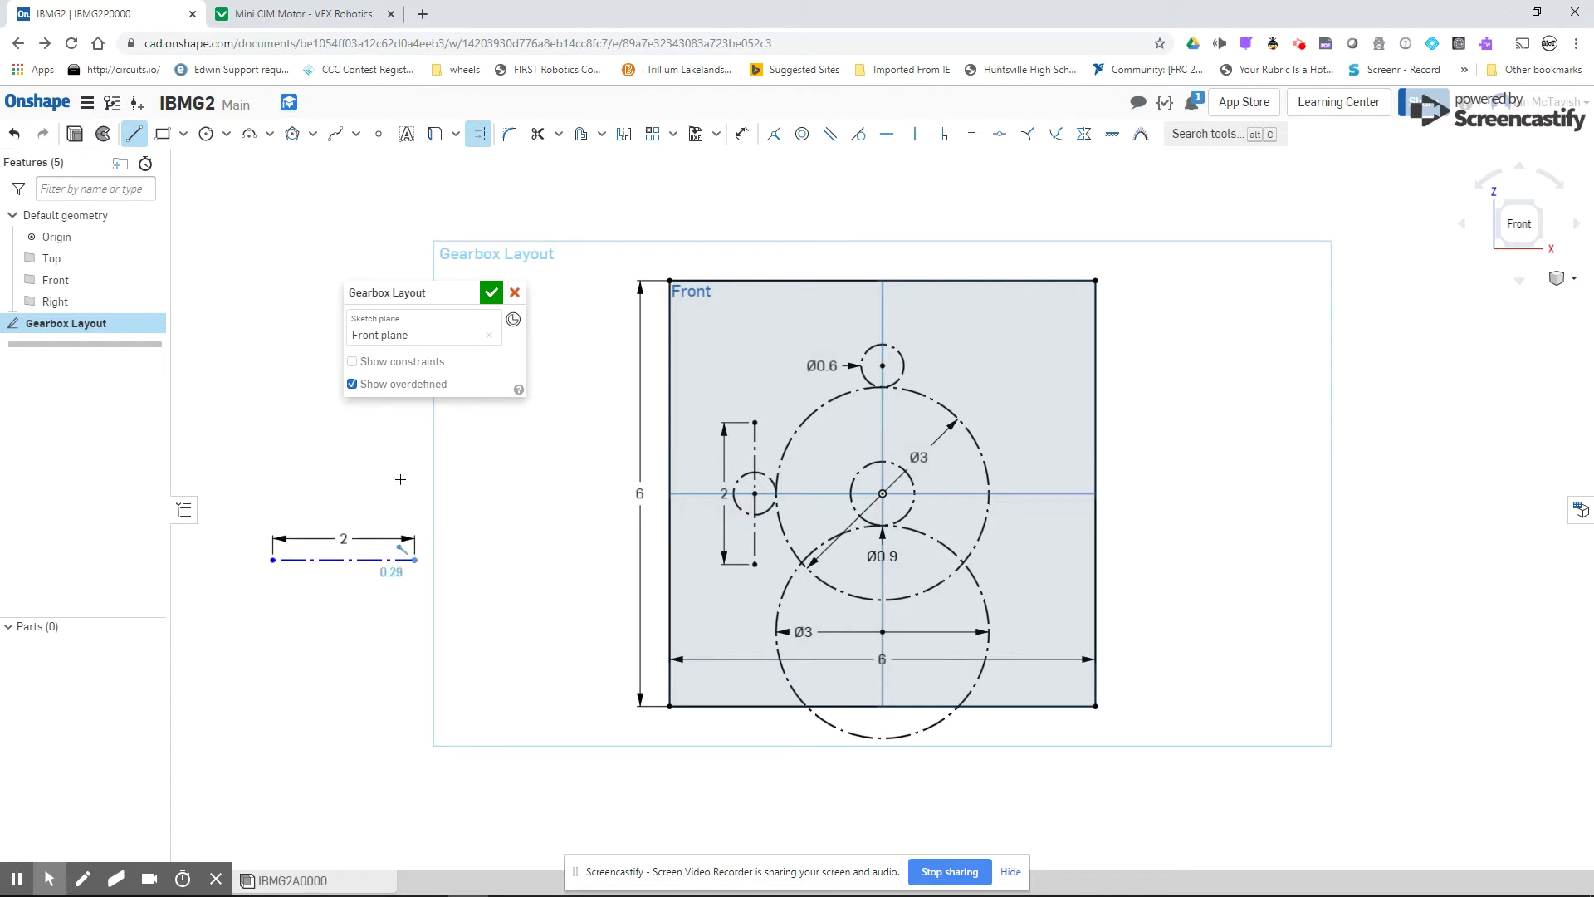
left_click(492, 135)
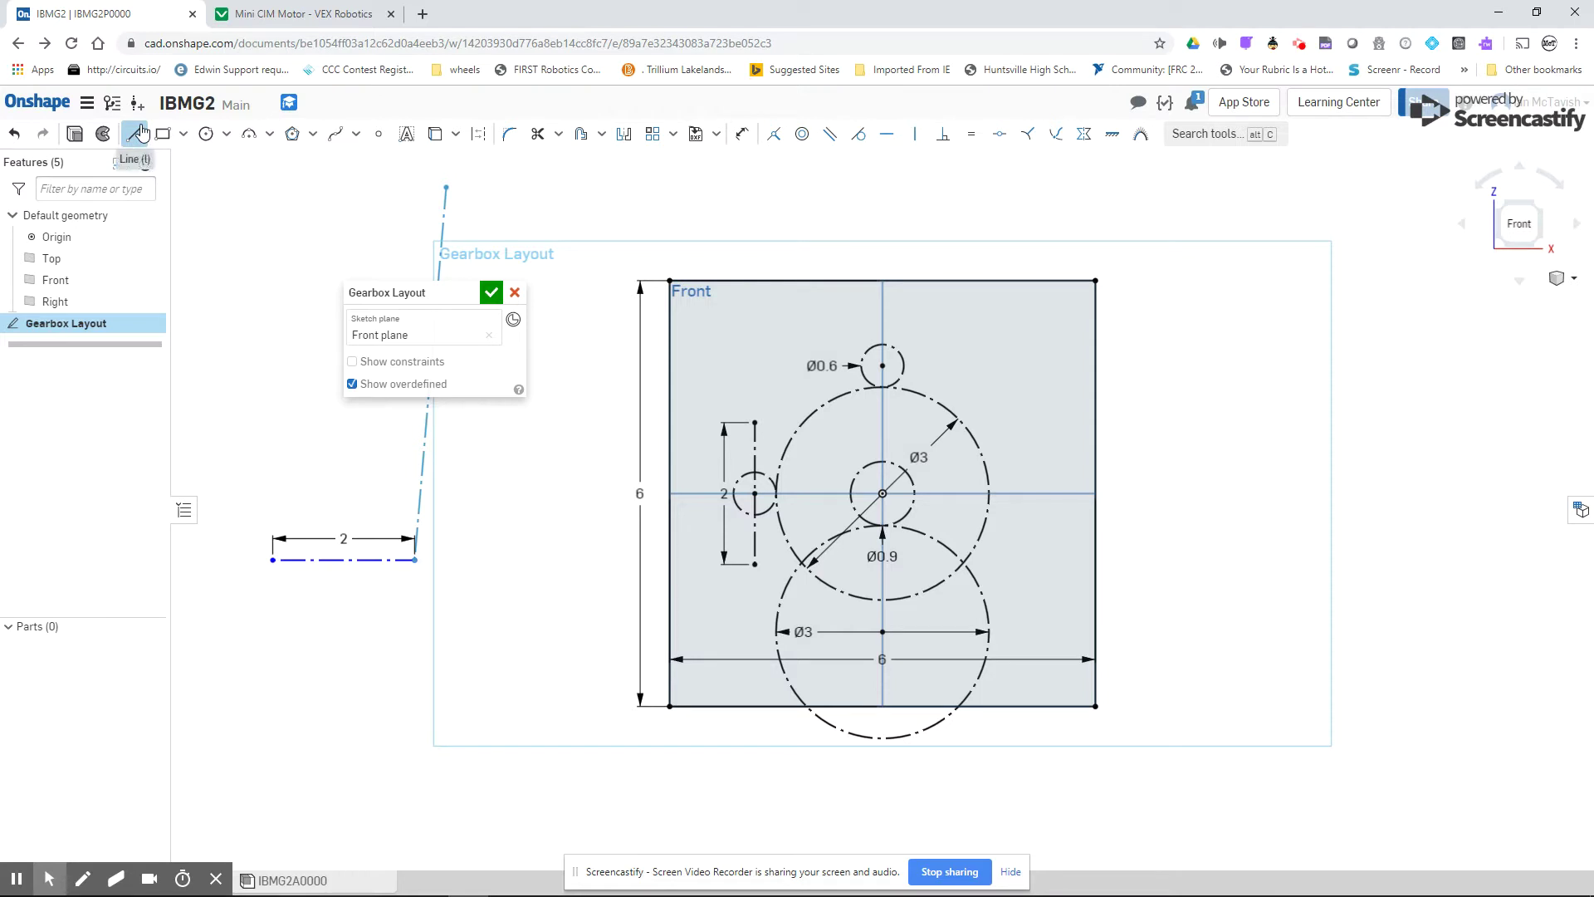
left_click(141, 134)
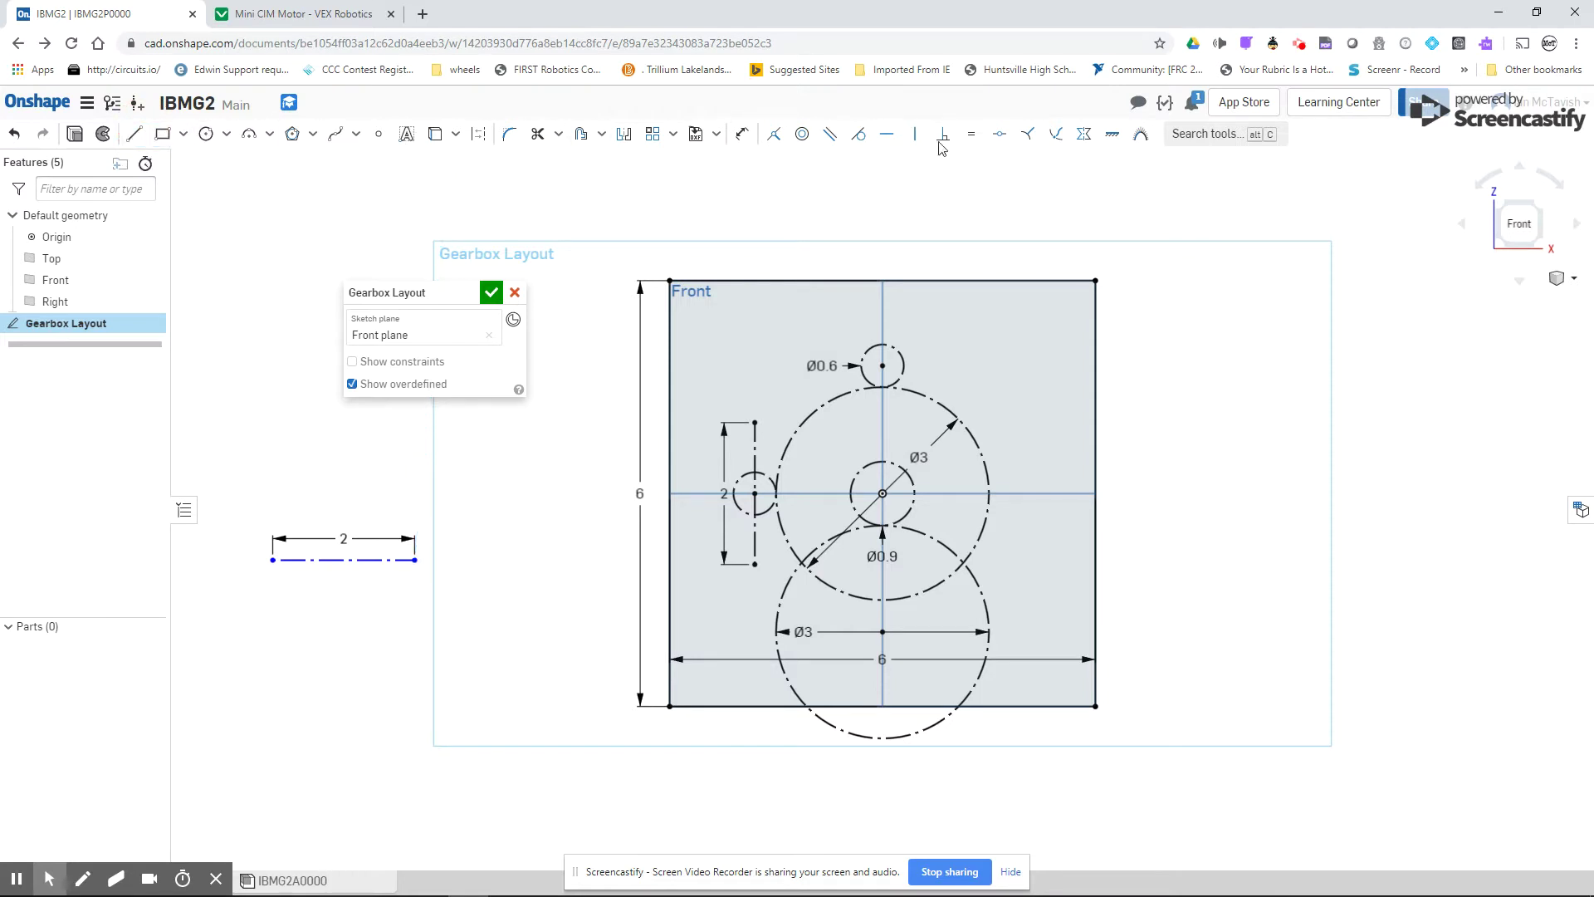
- Constrain the horizontal construction line's midpoint to the centre of the small circle above the gears
left_click(1000, 135)
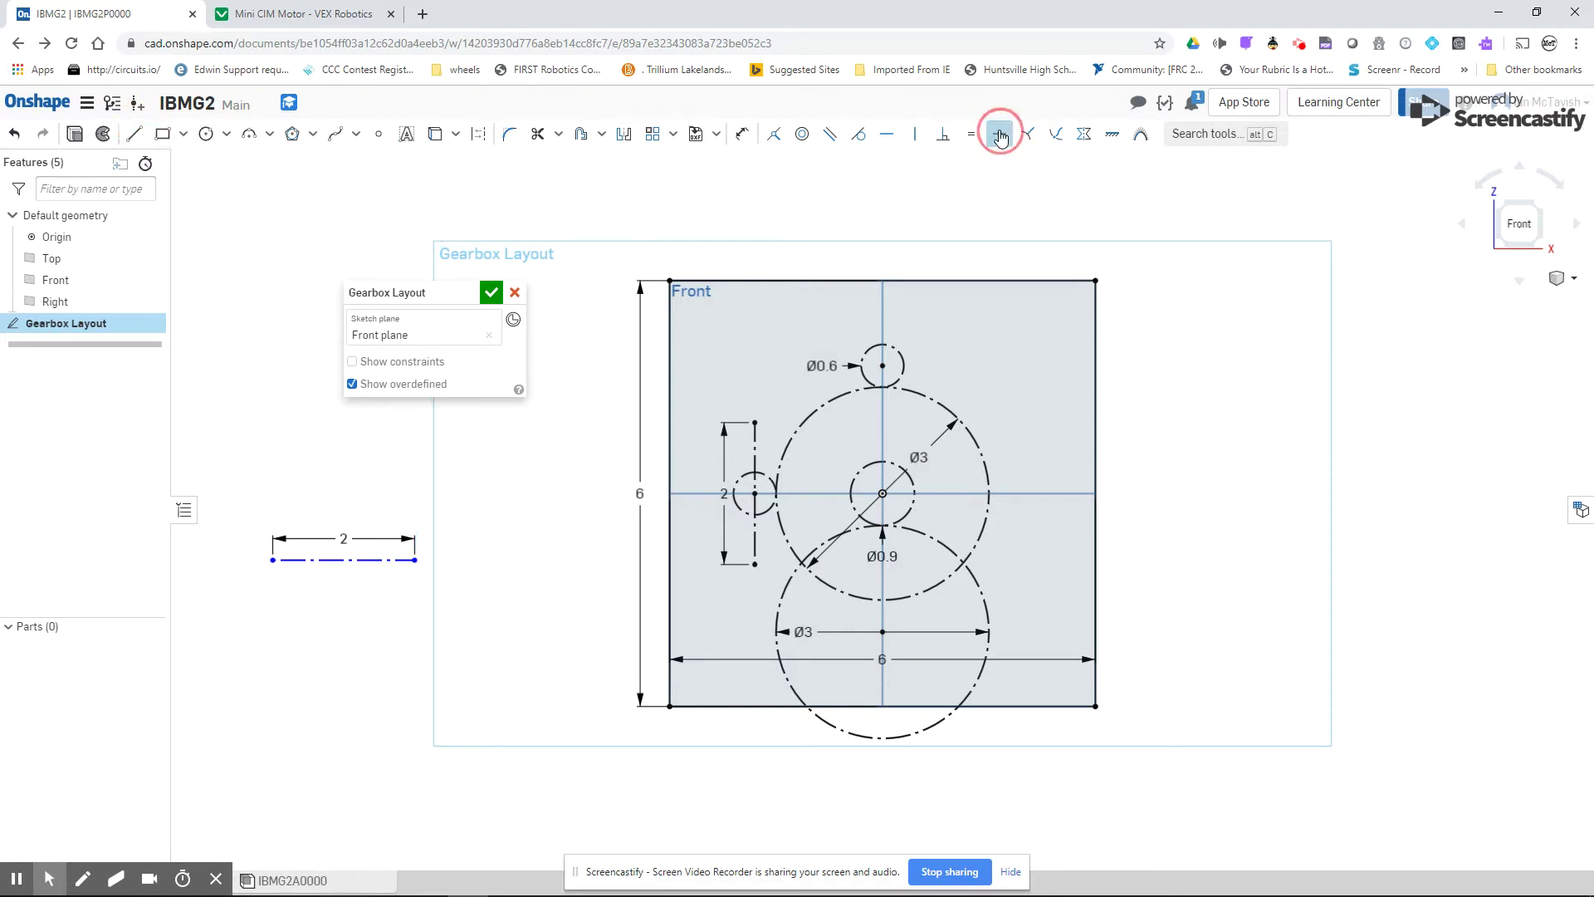
left_click(365, 560)
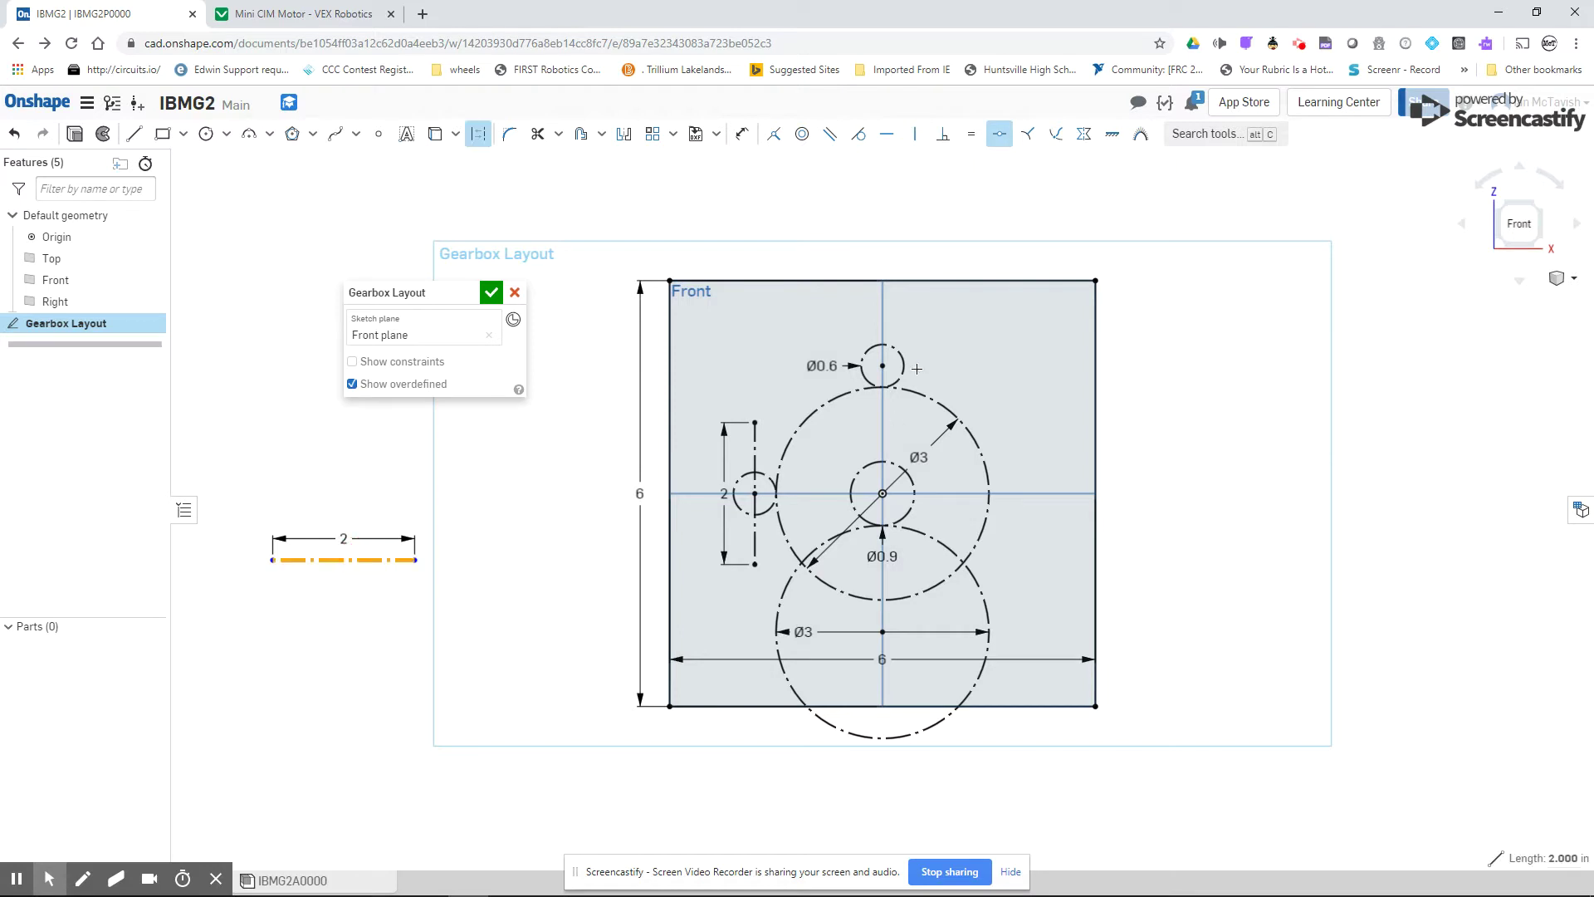
left_click(880, 363)
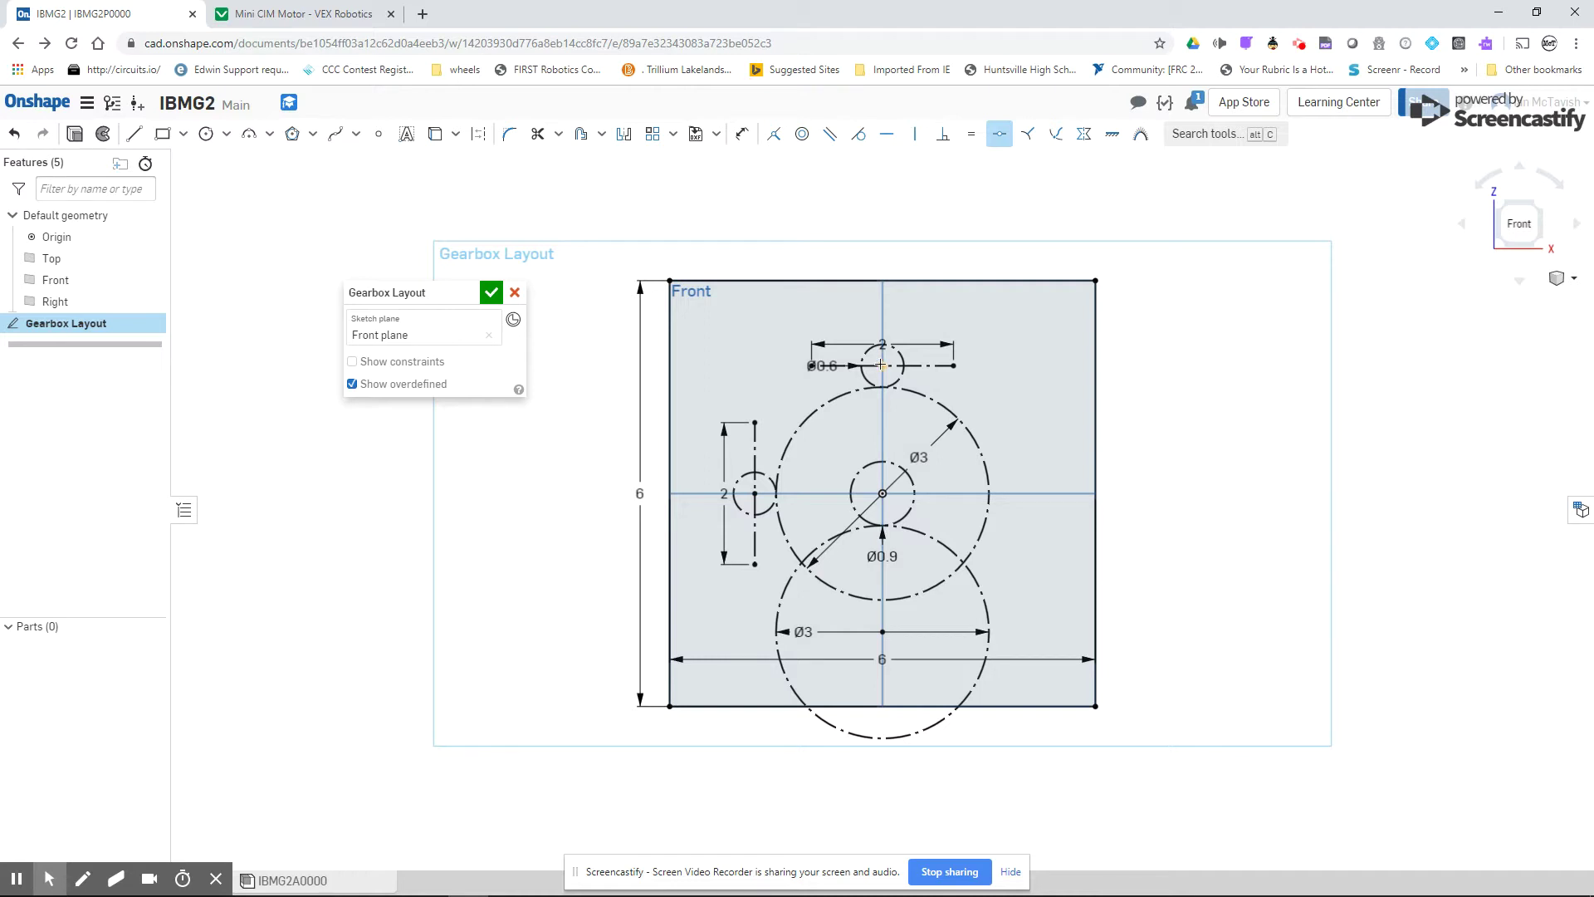
- Check the motor drawing's mounting-hole callout, and draw a 13/64 in diameter circle on the left end of the horizontal construction line
left_click(316, 14)
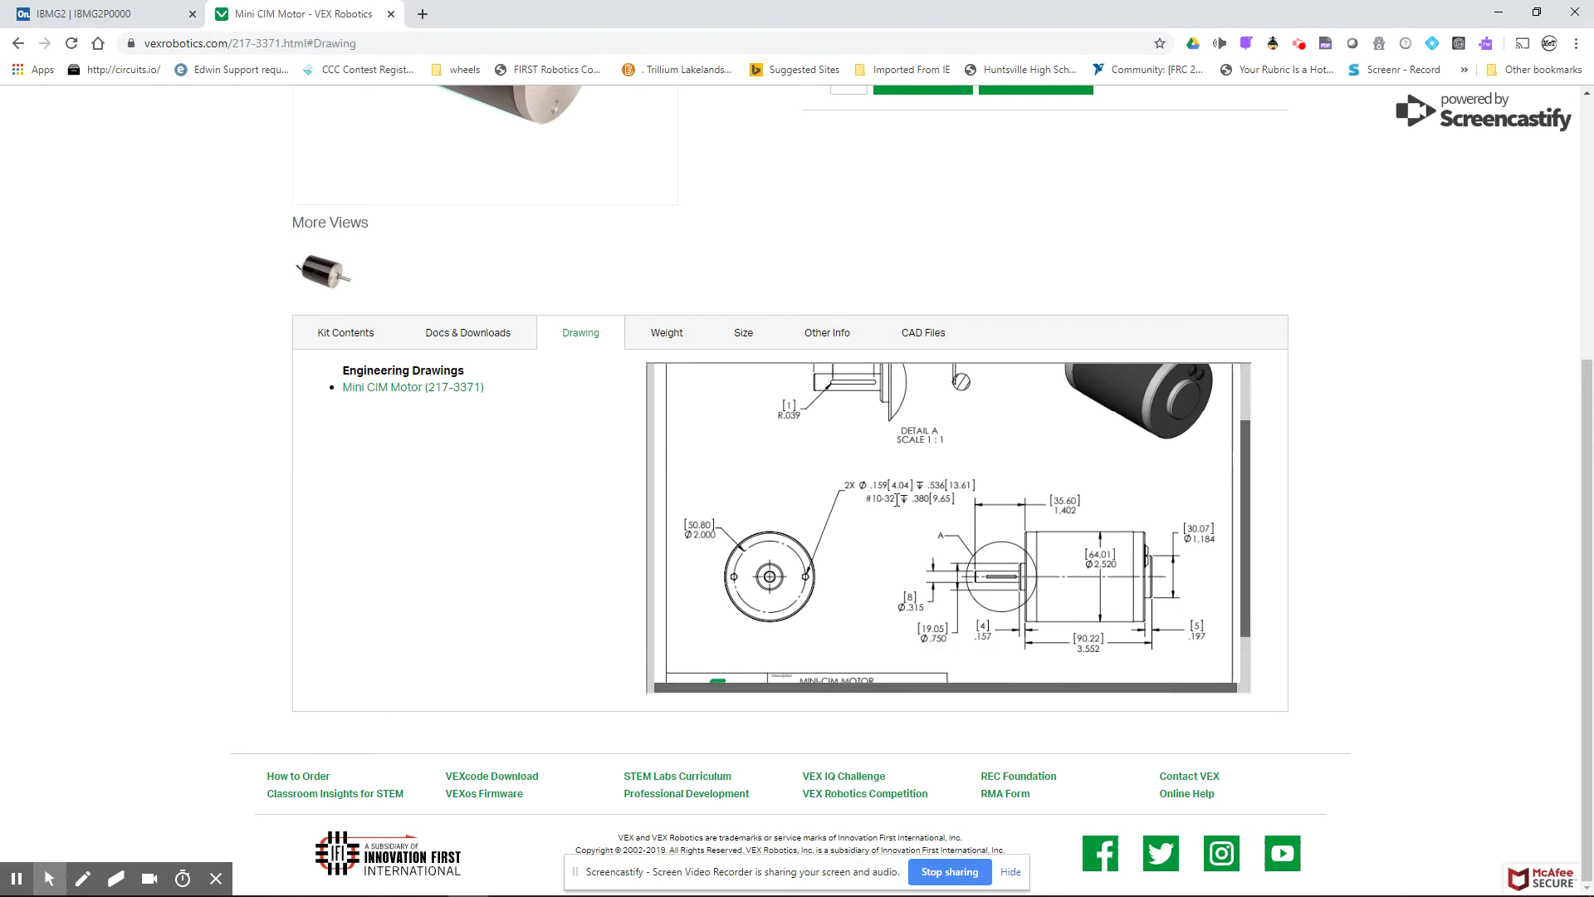
left_click(87, 14)
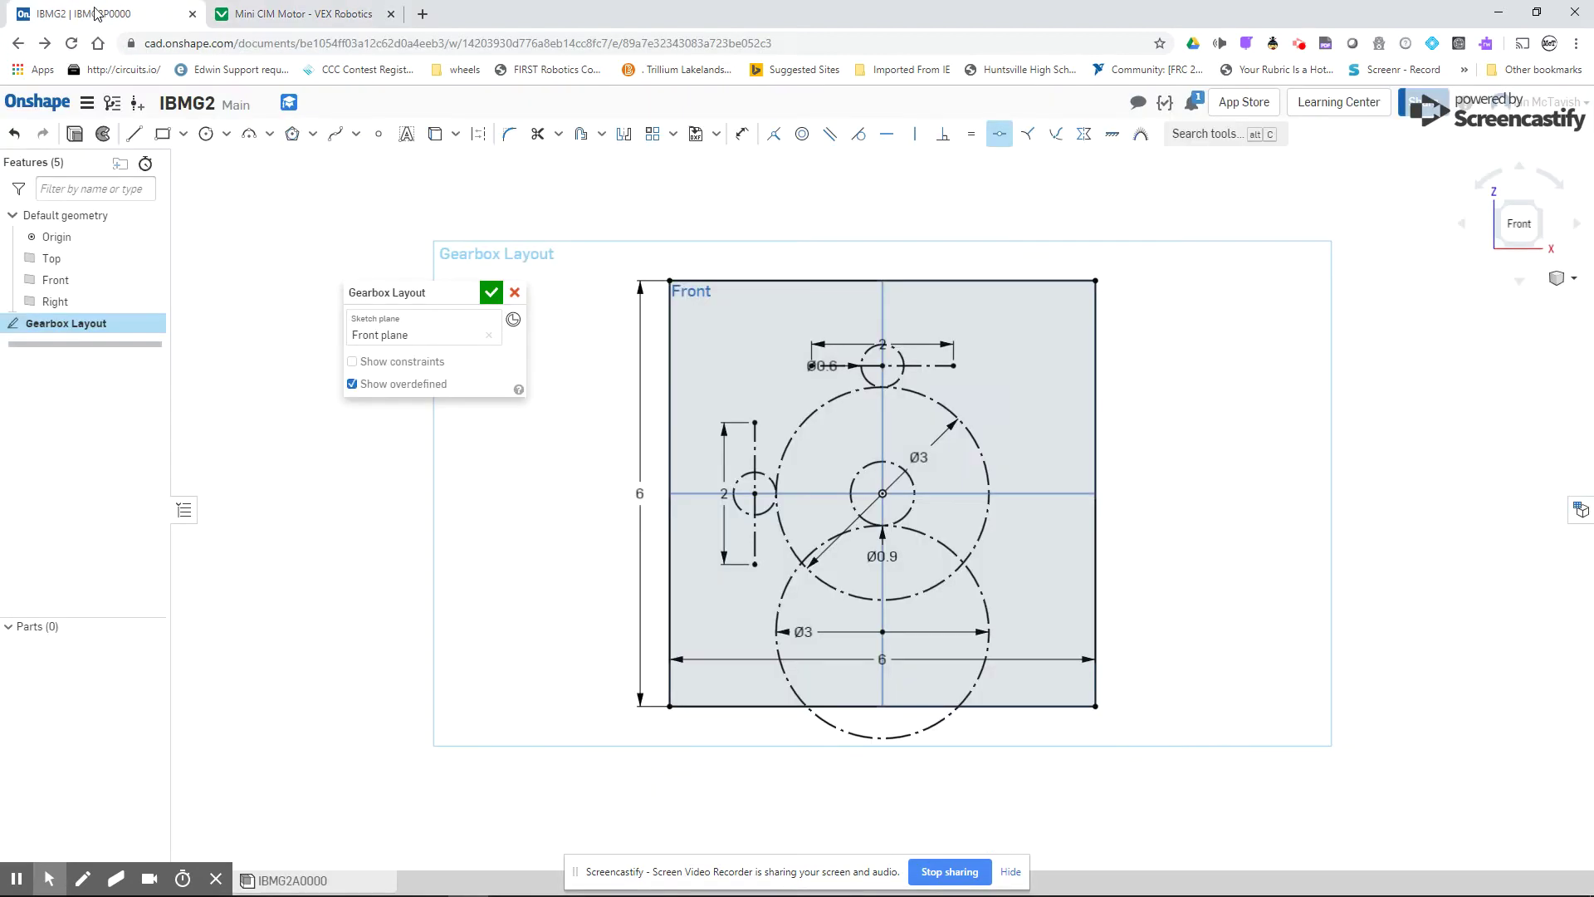
left_click(208, 135)
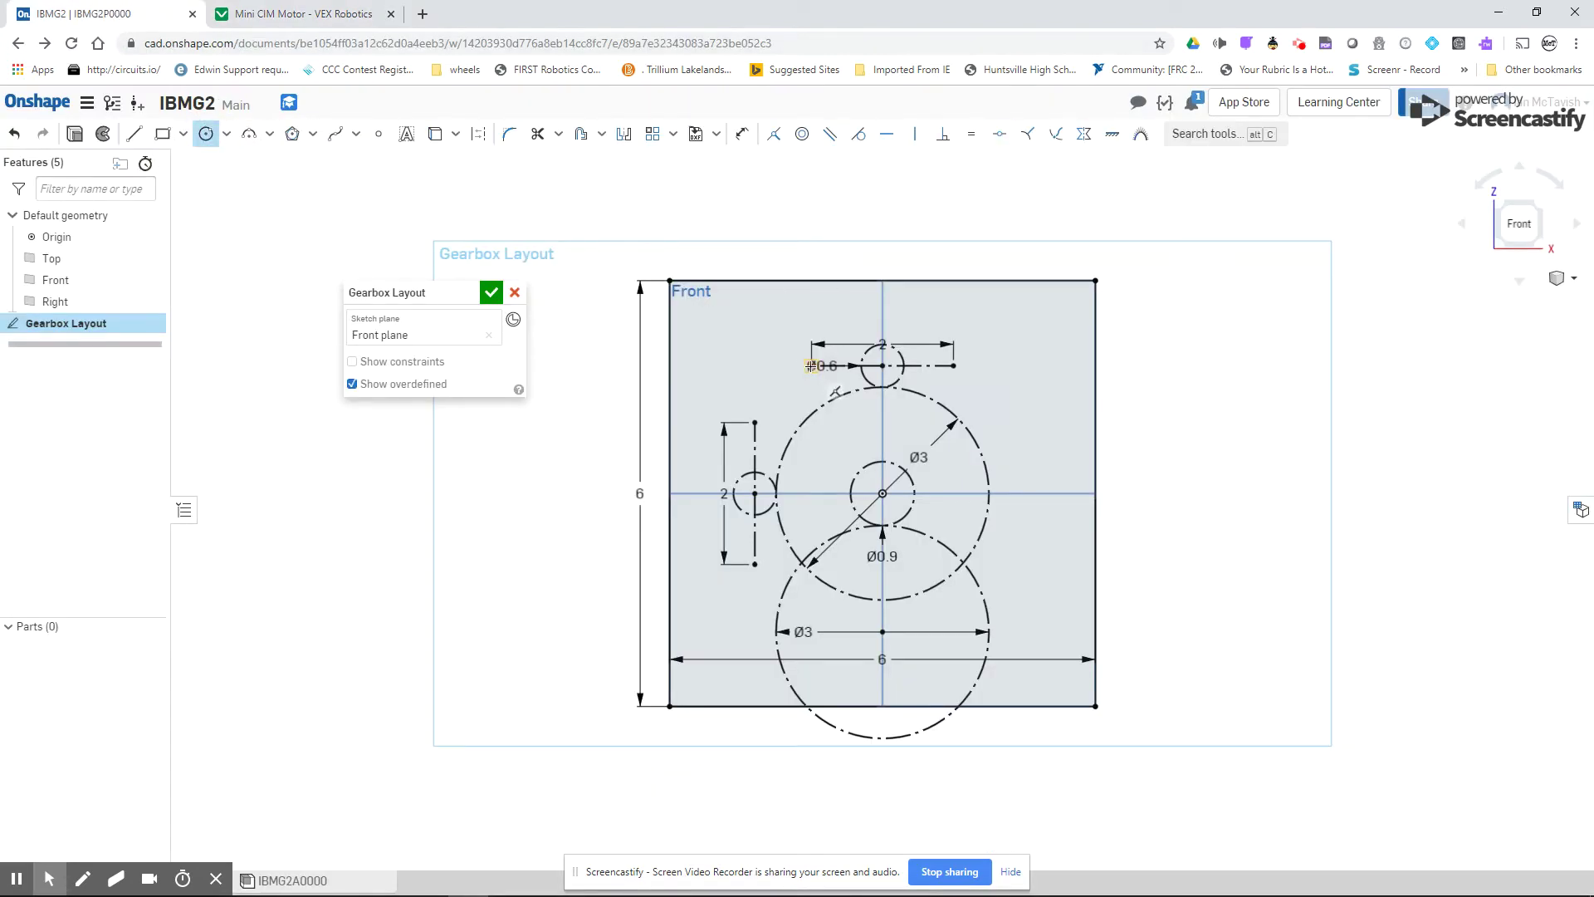
left_click(812, 363)
left_click(804, 343)
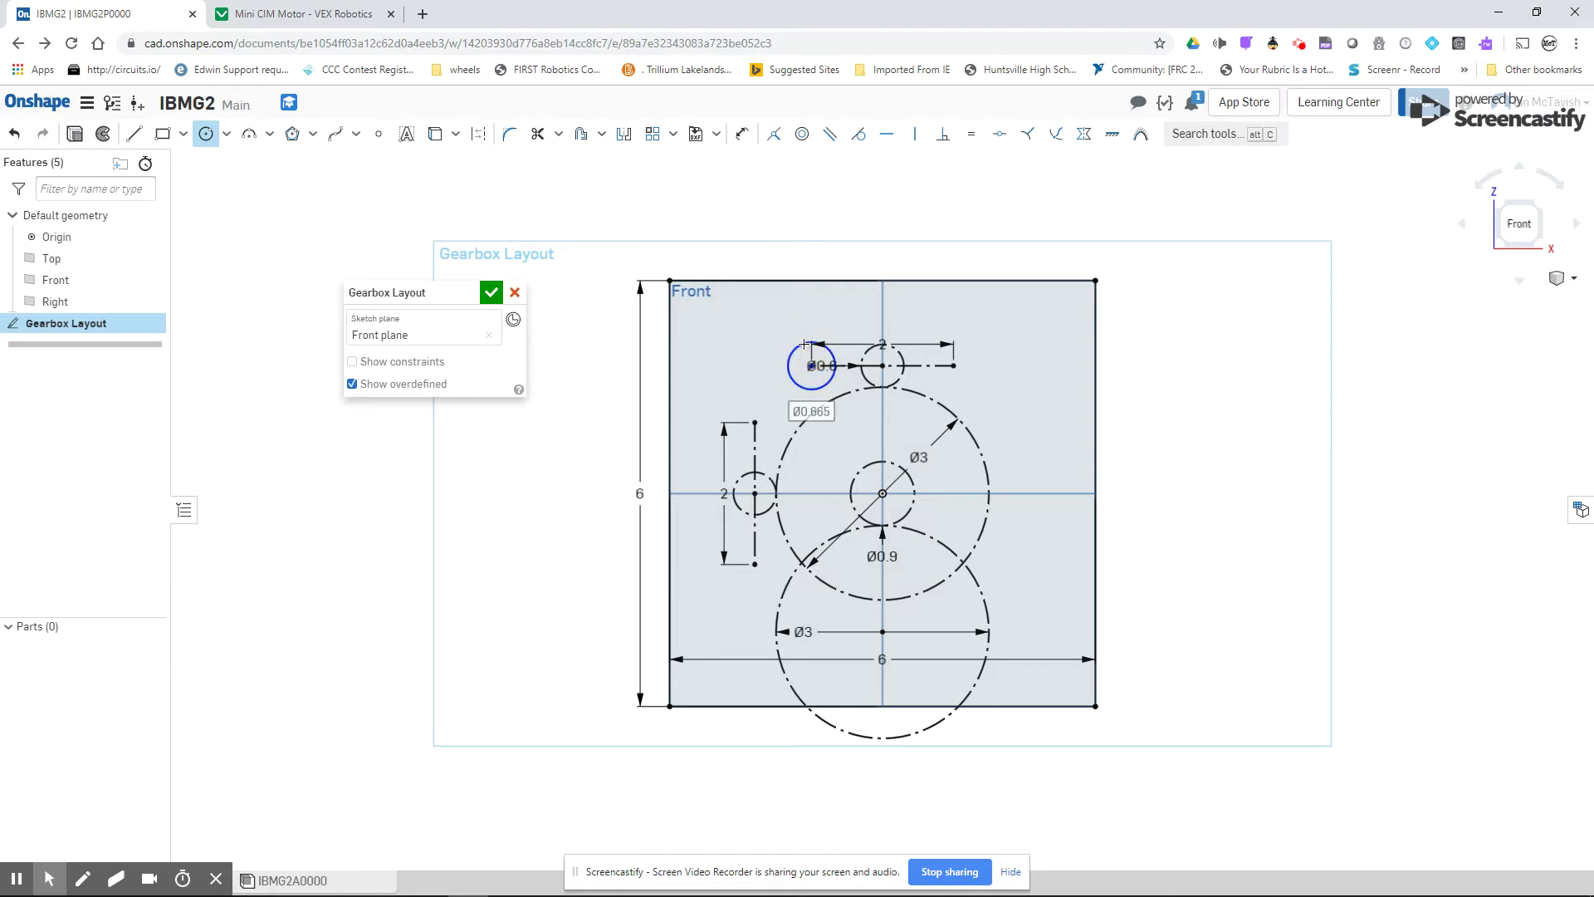
type("10")
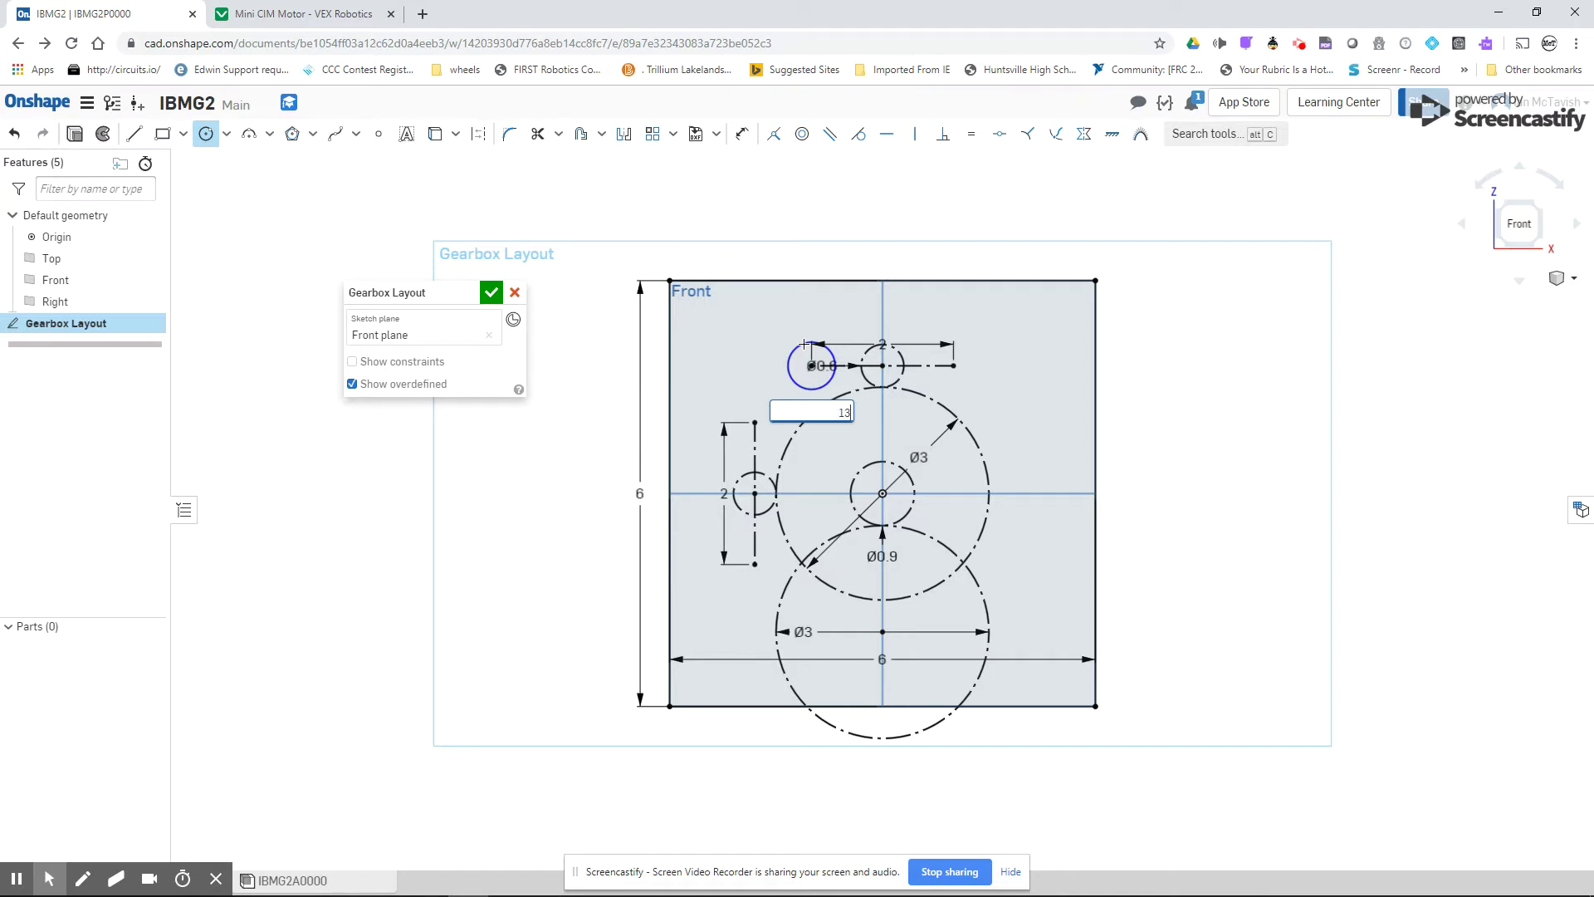
type("/64")
key("Return")
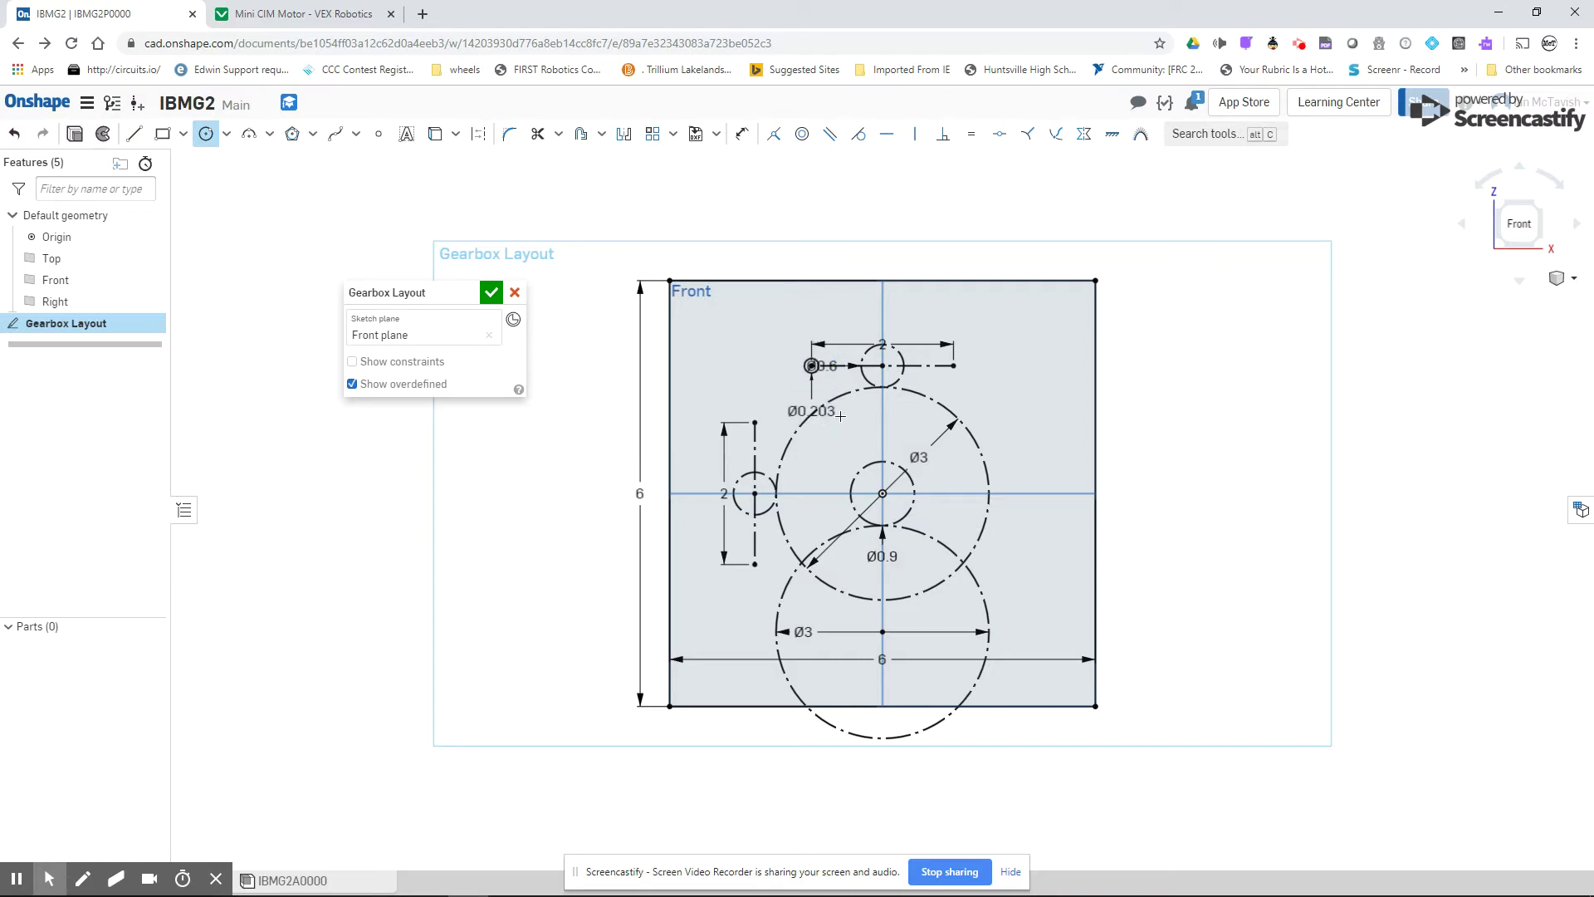
- Draw a circle 13 in in diameter centred on the free right end of the horizontal construction line
left_click(953, 365)
left_click(979, 356)
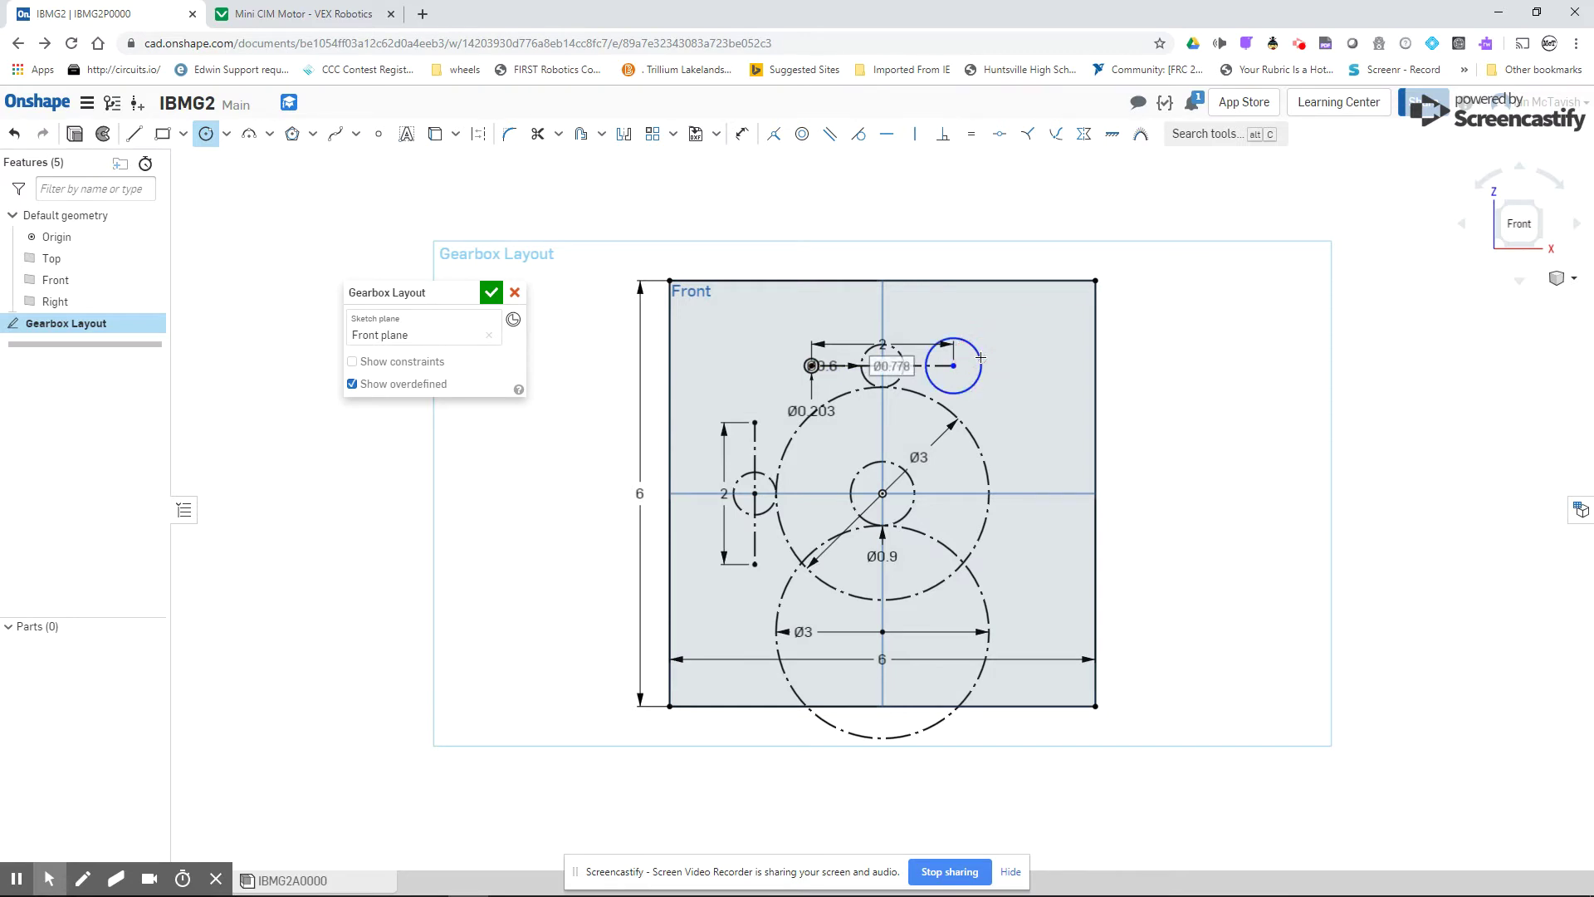
type("13")
key("Return")
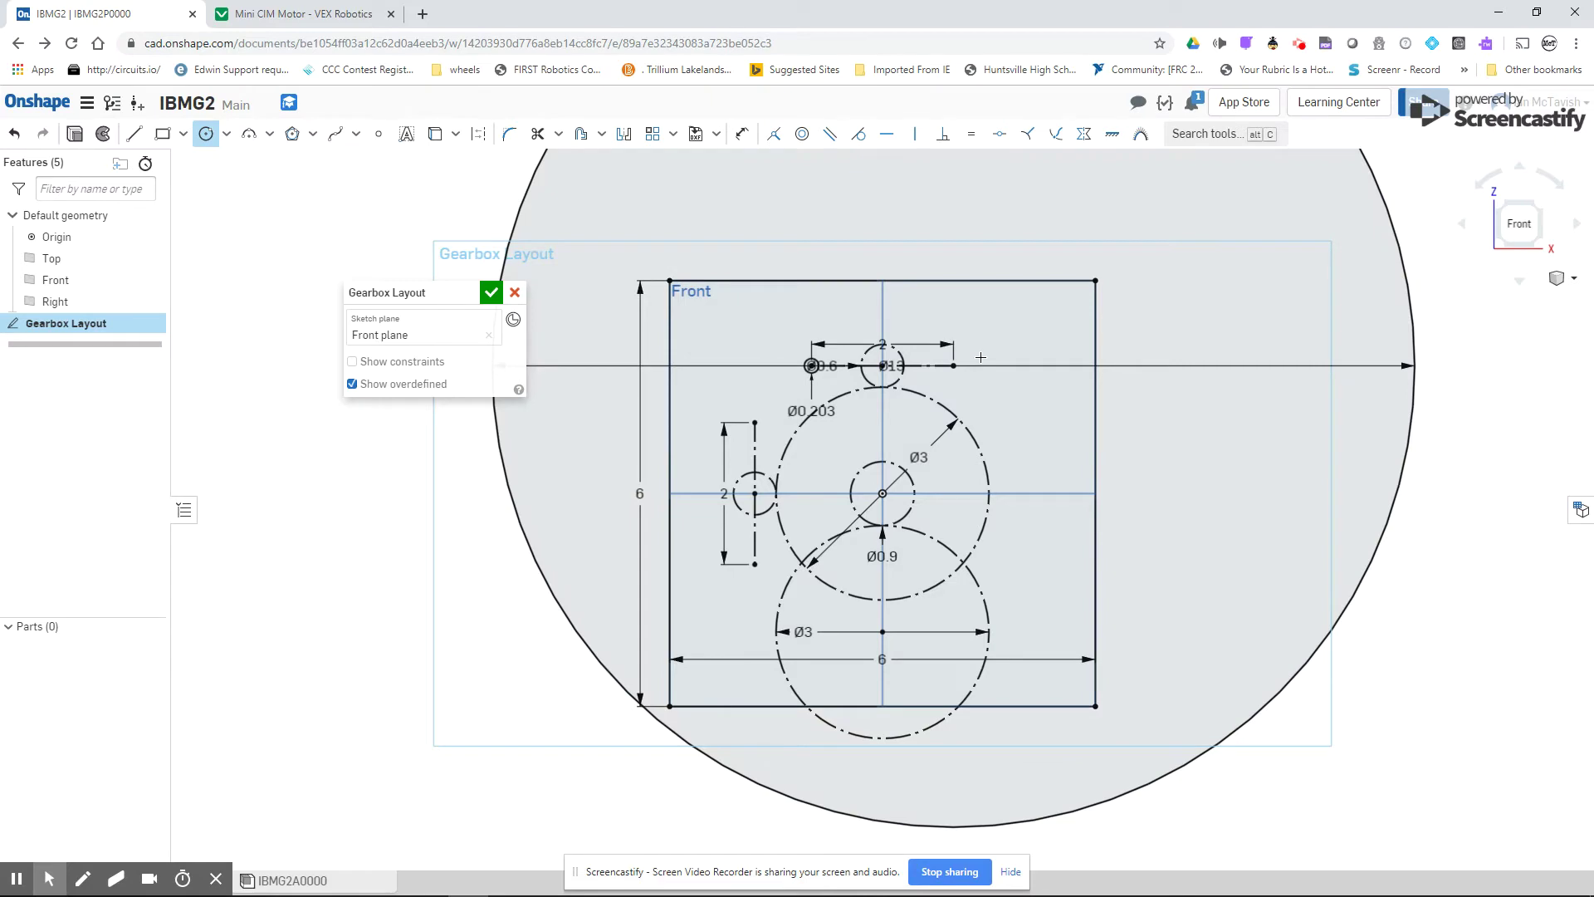
scroll(1089, 457, "down", 2)
scroll(1087, 455, "up", 6)
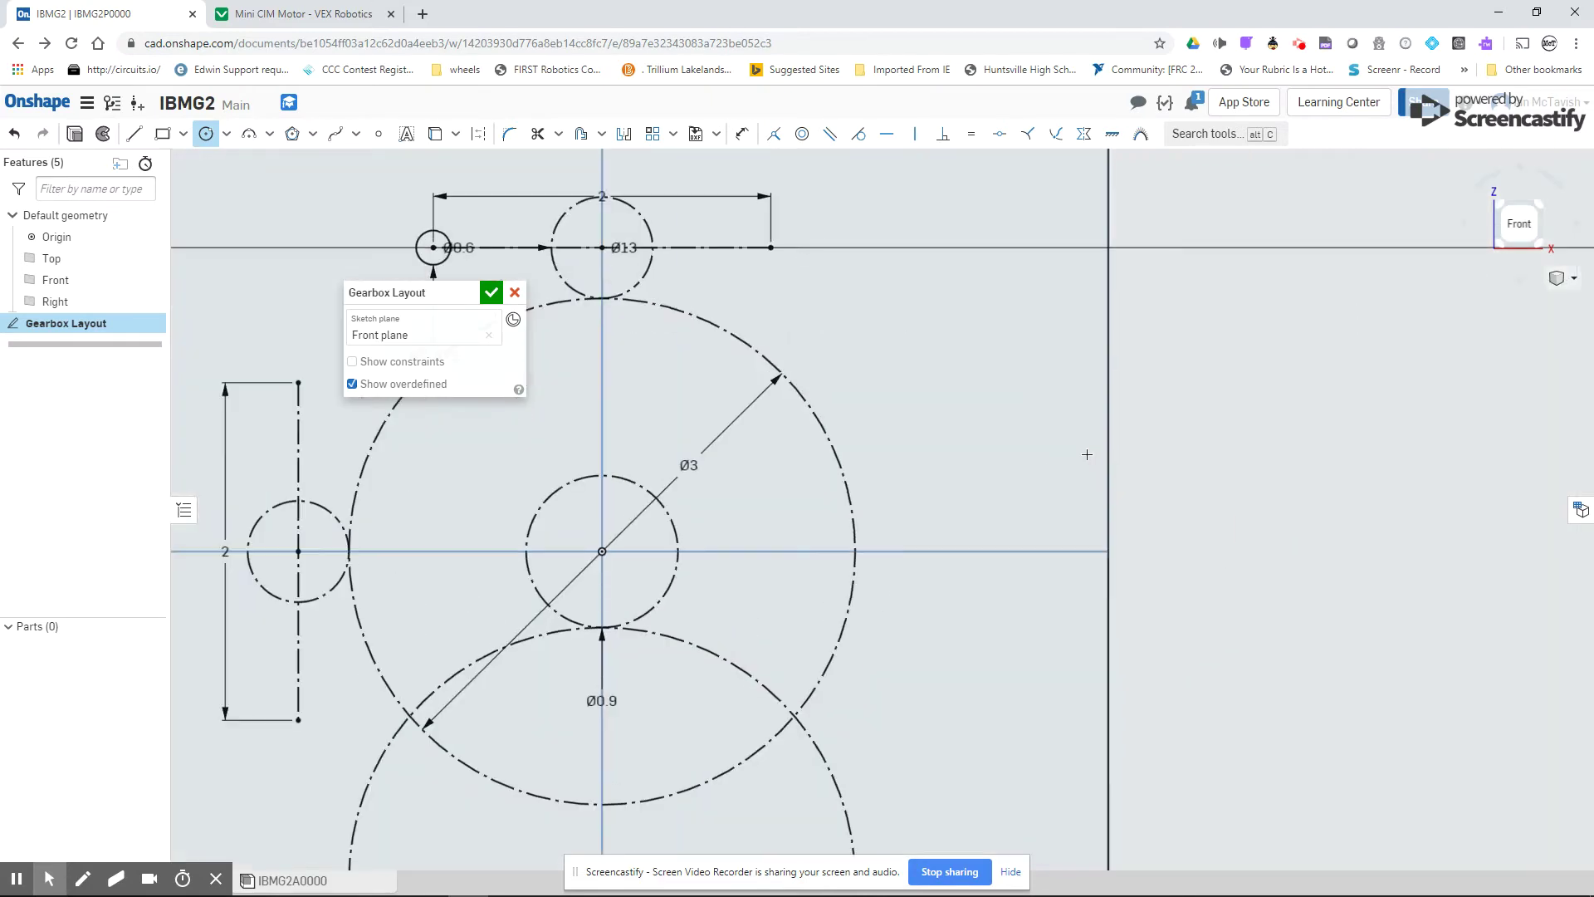
scroll(1087, 455, "down", 8)
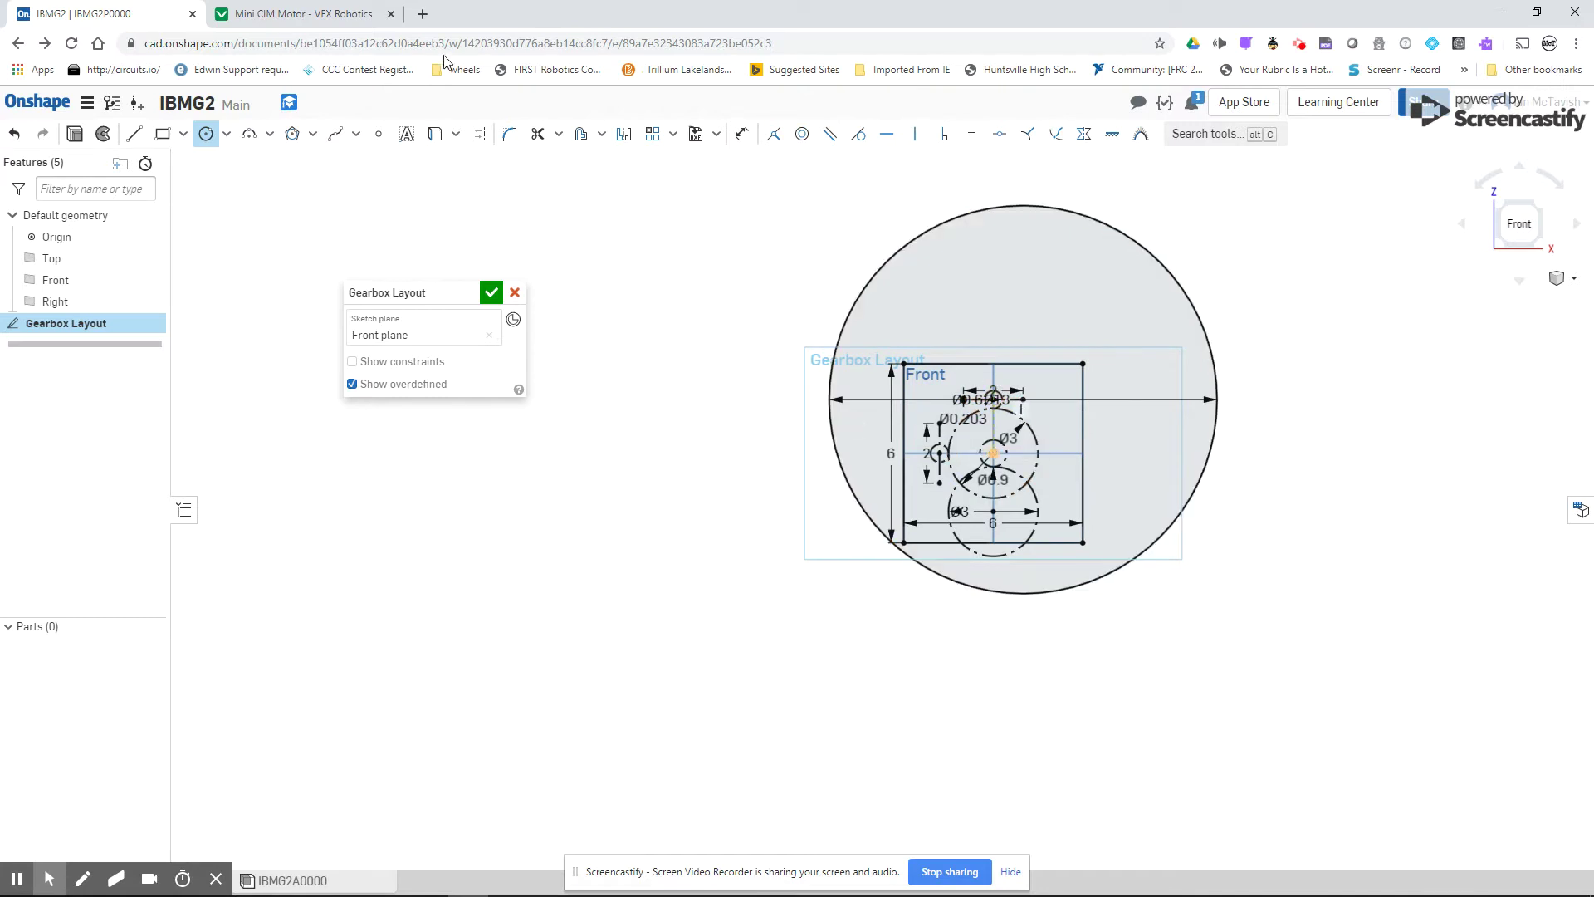
left_click(206, 133)
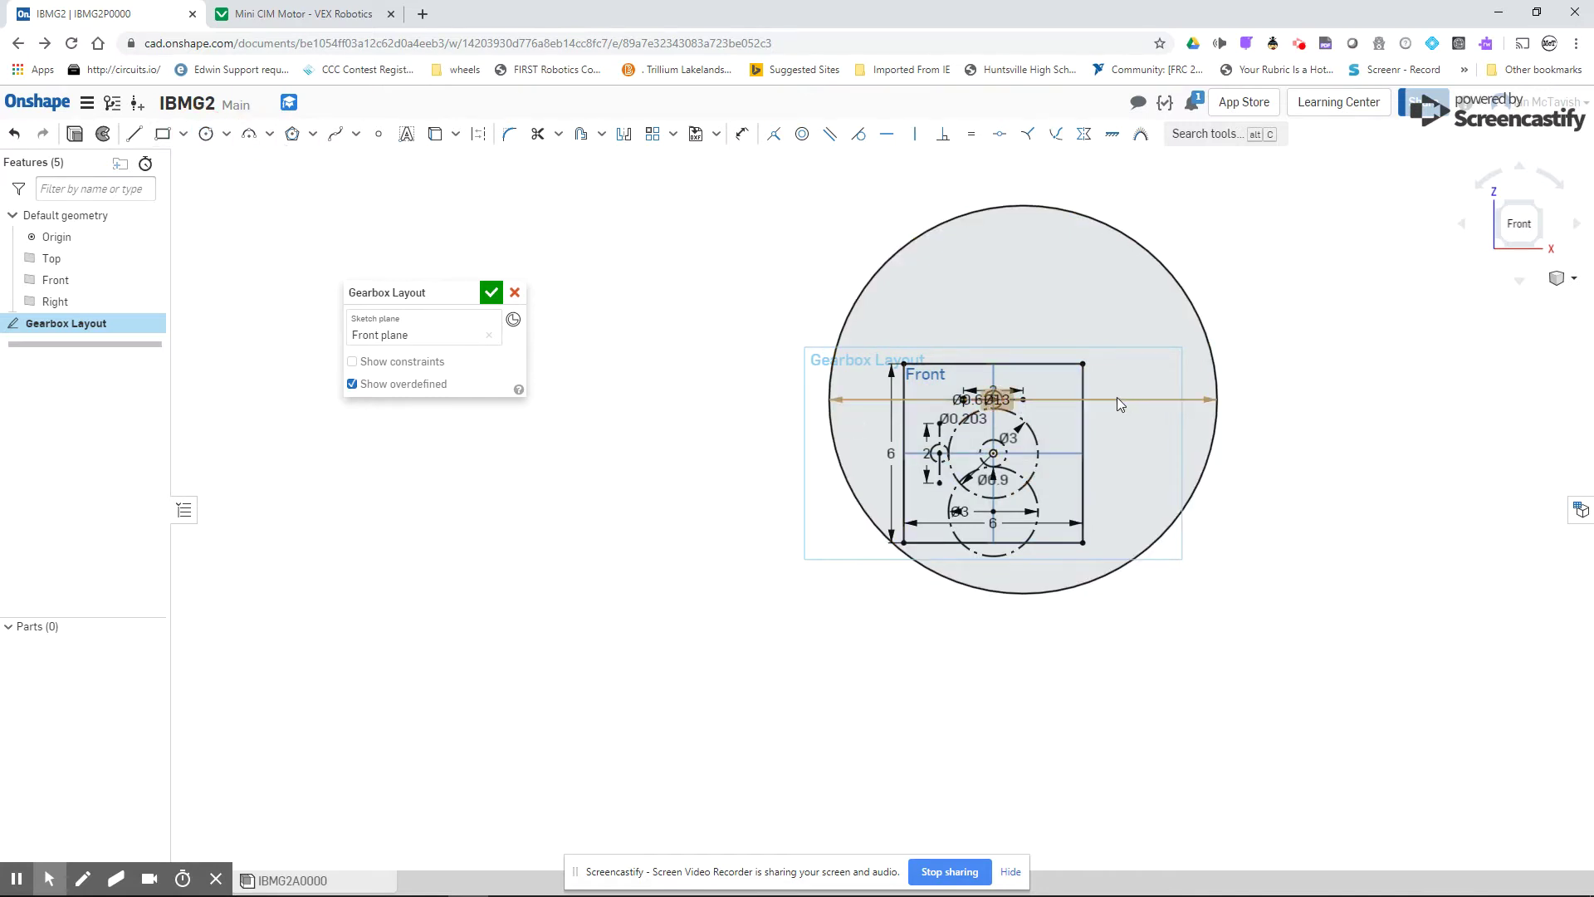
- Move the oversized circle's diameter dimension clear of the gear geometry and set its value to 13/64 in
left_click_drag(1118, 404, 1027, 331)
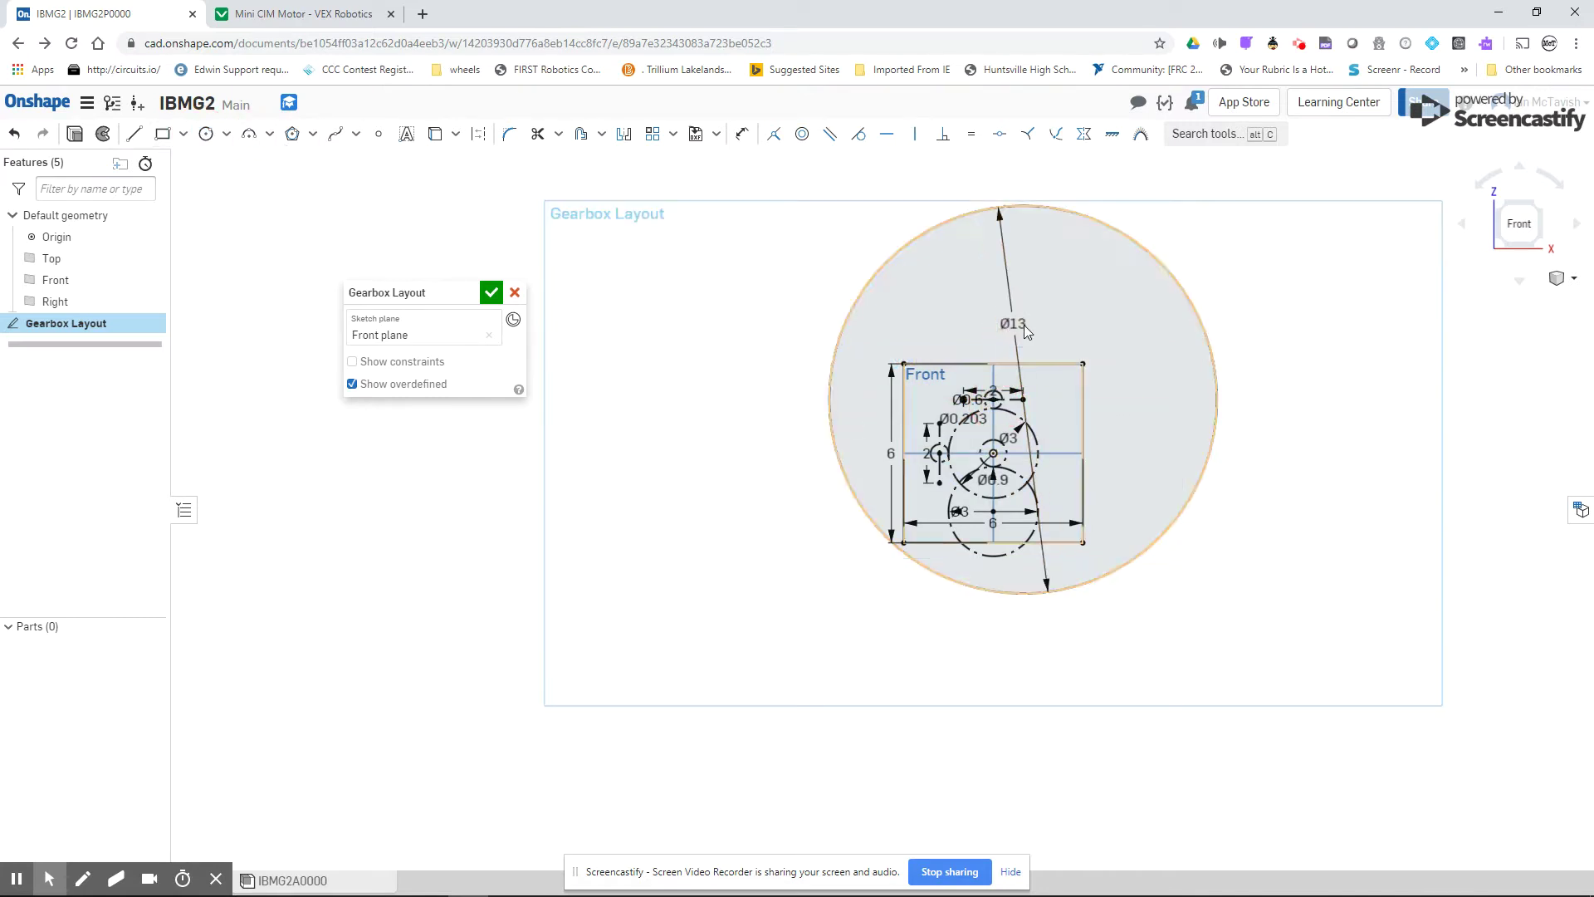
double_click(1013, 324)
left_click(1012, 324)
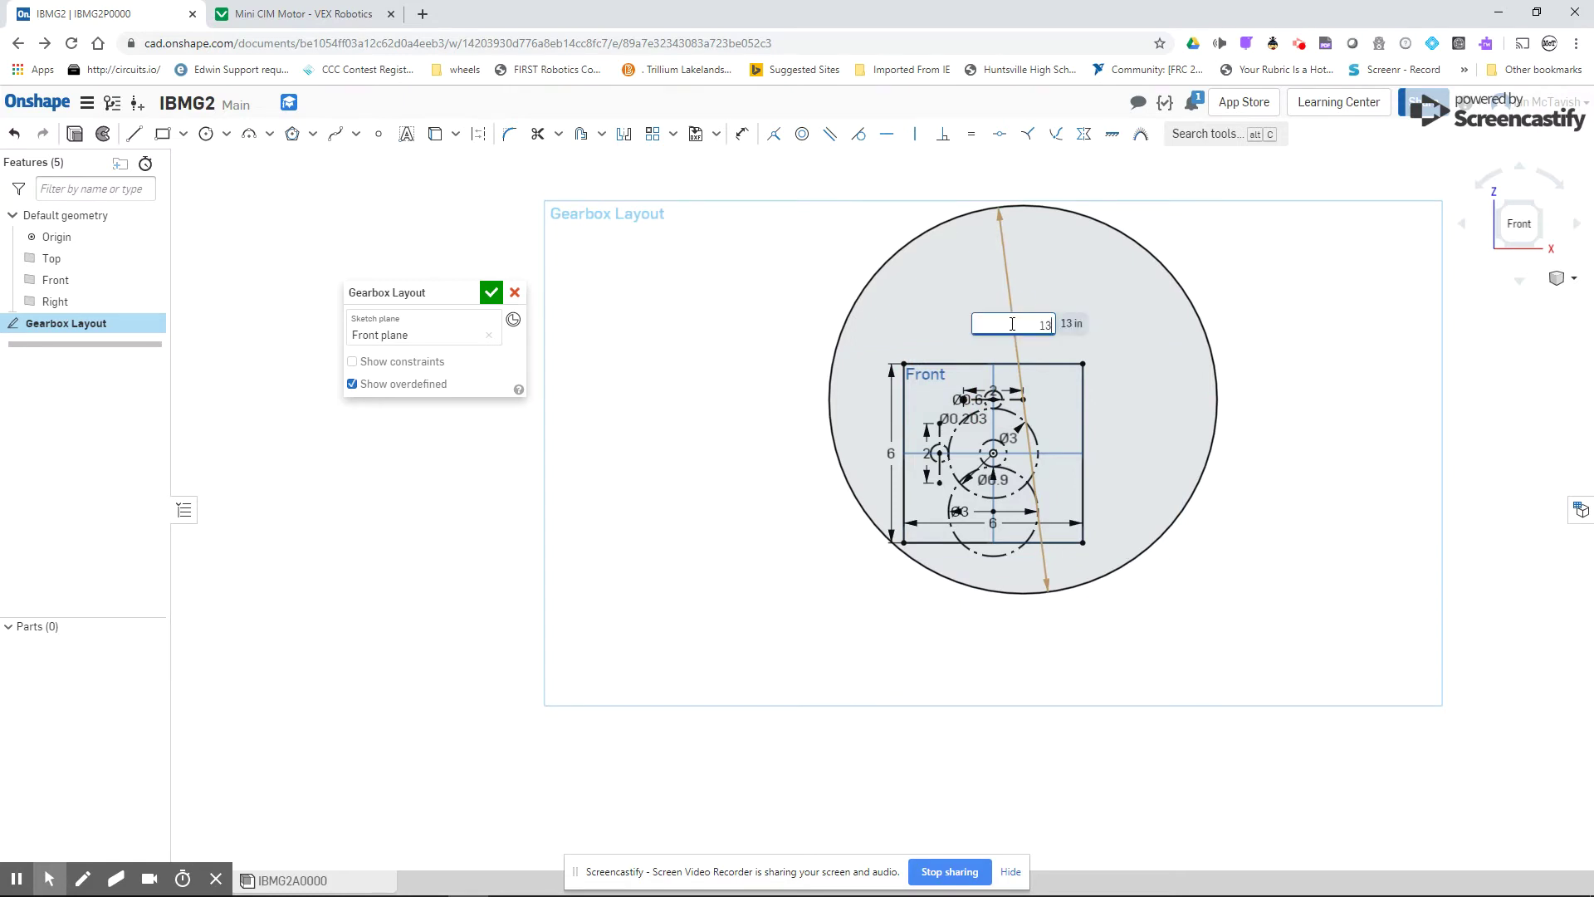
type("/64")
key("shift+Left")
key("shift+Left")
key("shift+Left")
key("Return")
- Draw a circle about 0.43 in in diameter on the vertical construction line's upper end and make it equal to the horizontal line's left hole
scroll(950, 428, "up", 6)
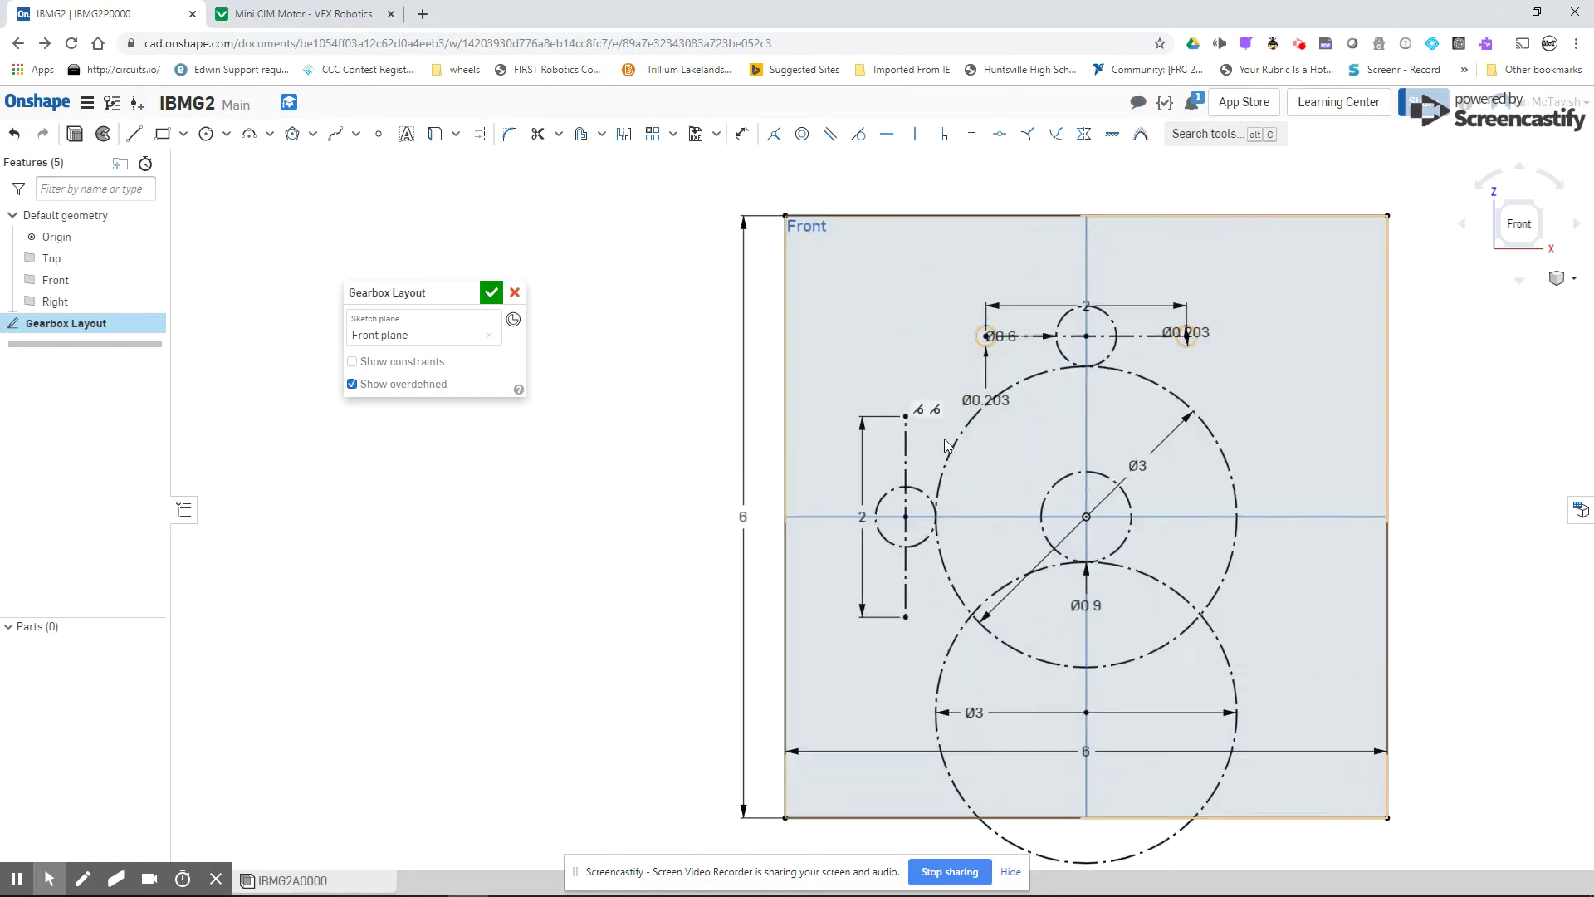
scroll(945, 445, "up", 3)
left_click(207, 136)
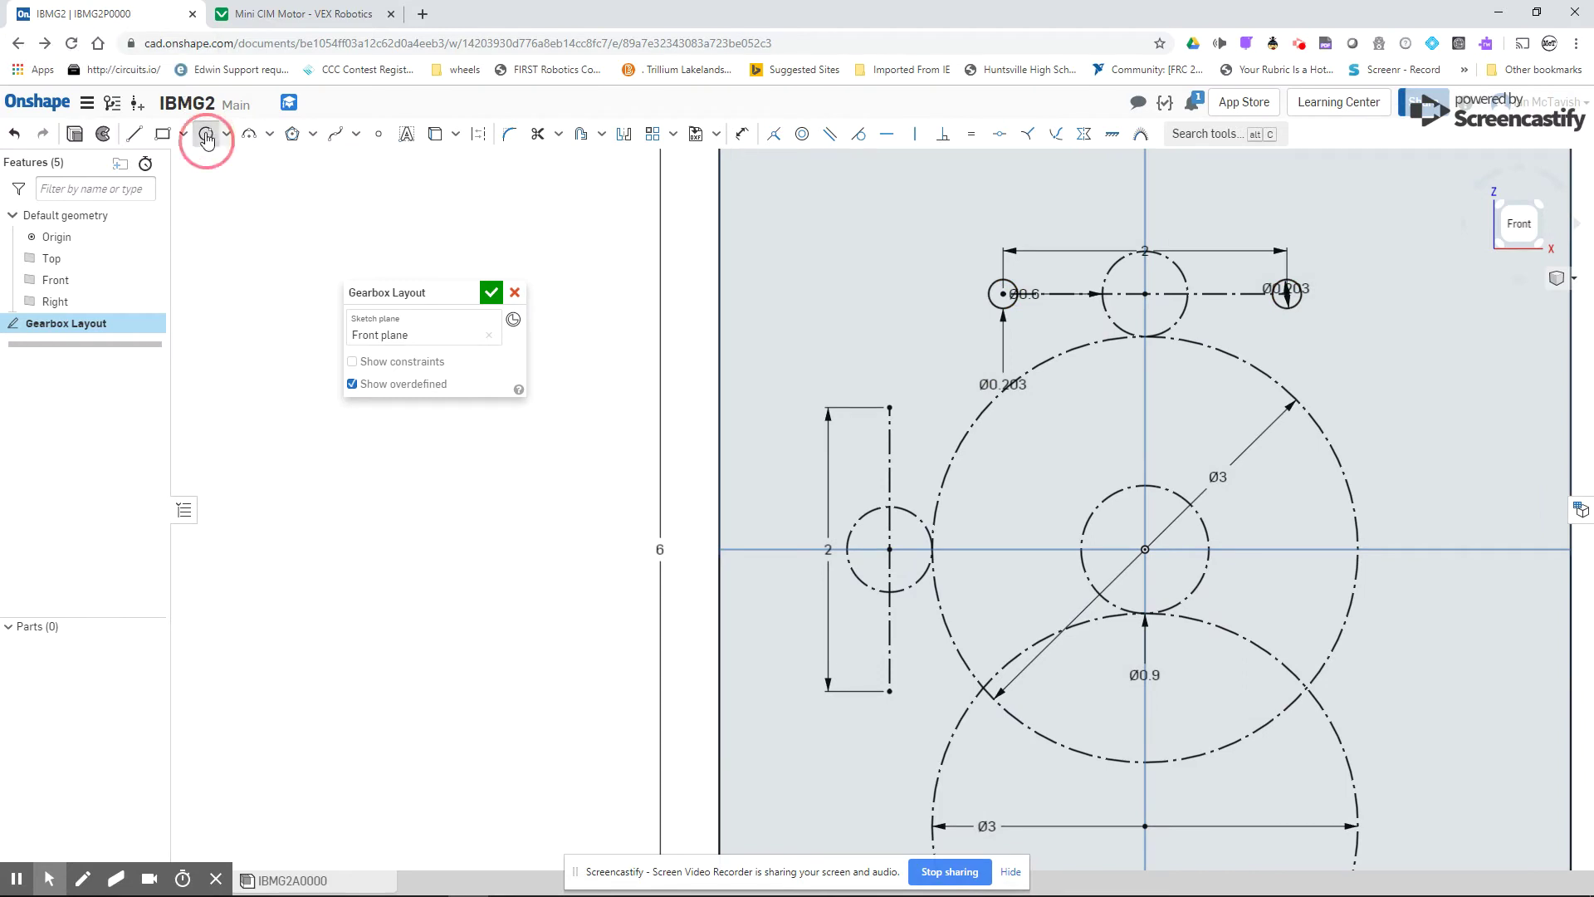
left_click(890, 408)
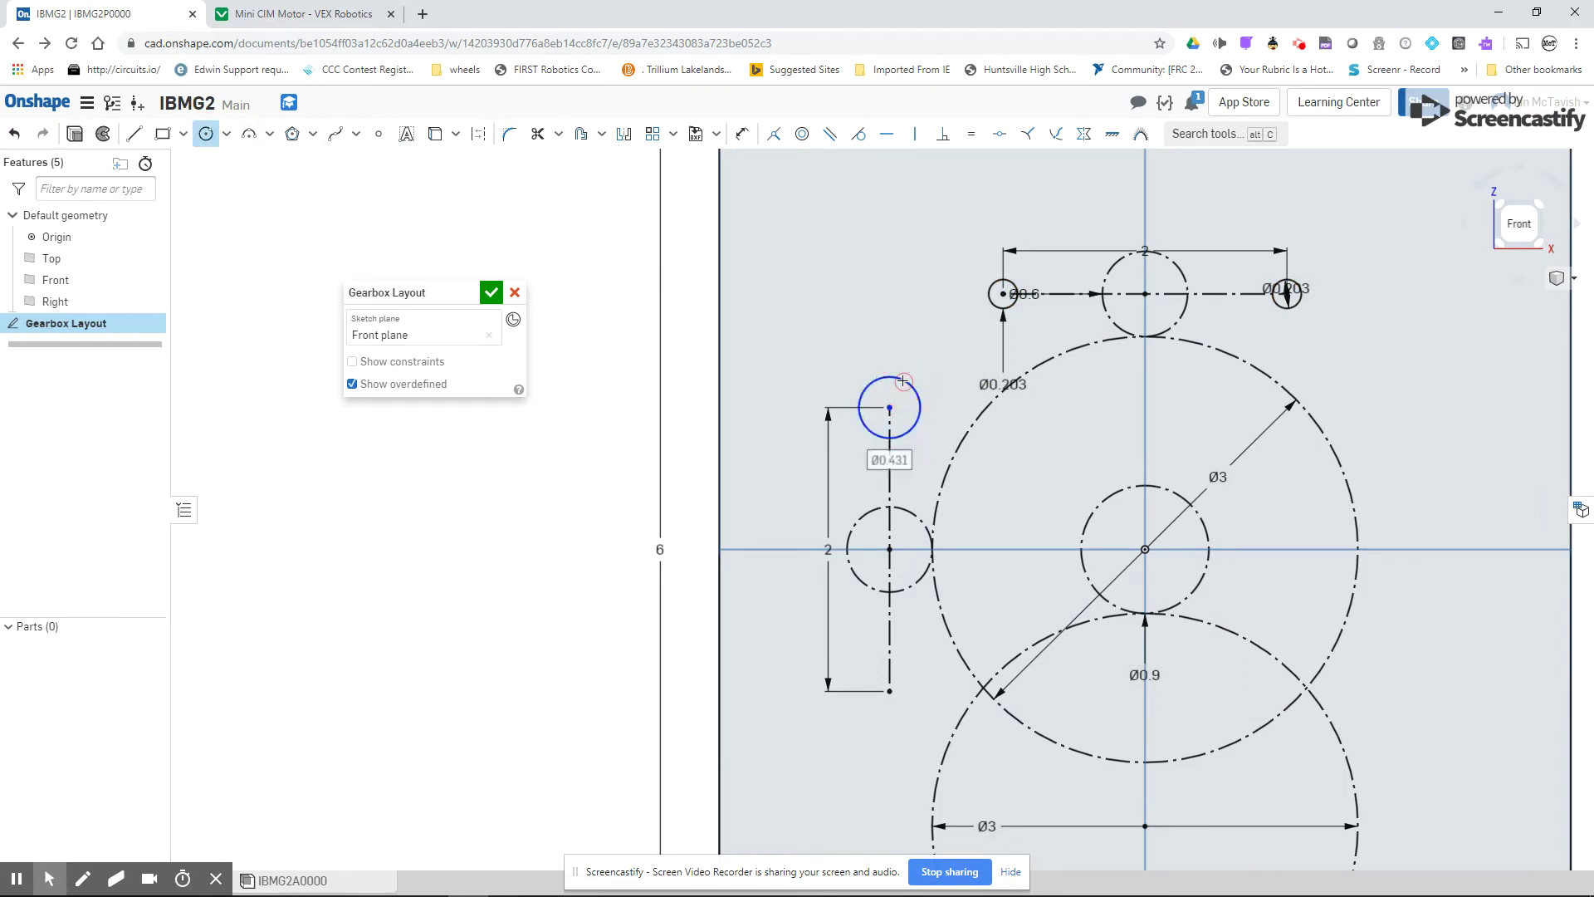
left_click(902, 380)
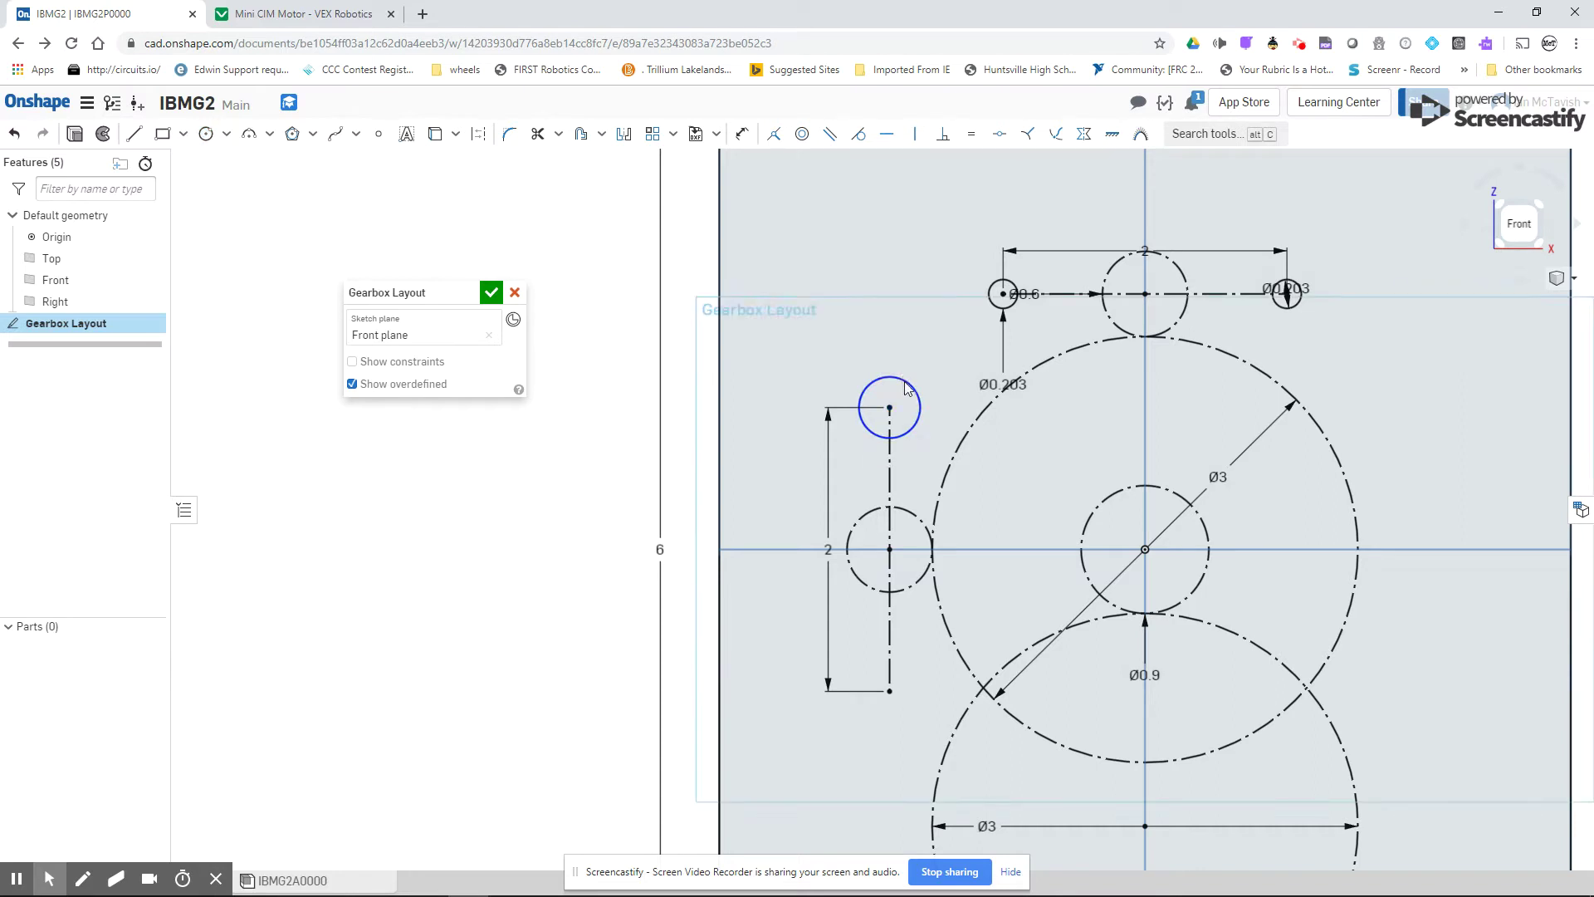
left_click(972, 136)
left_click(995, 304)
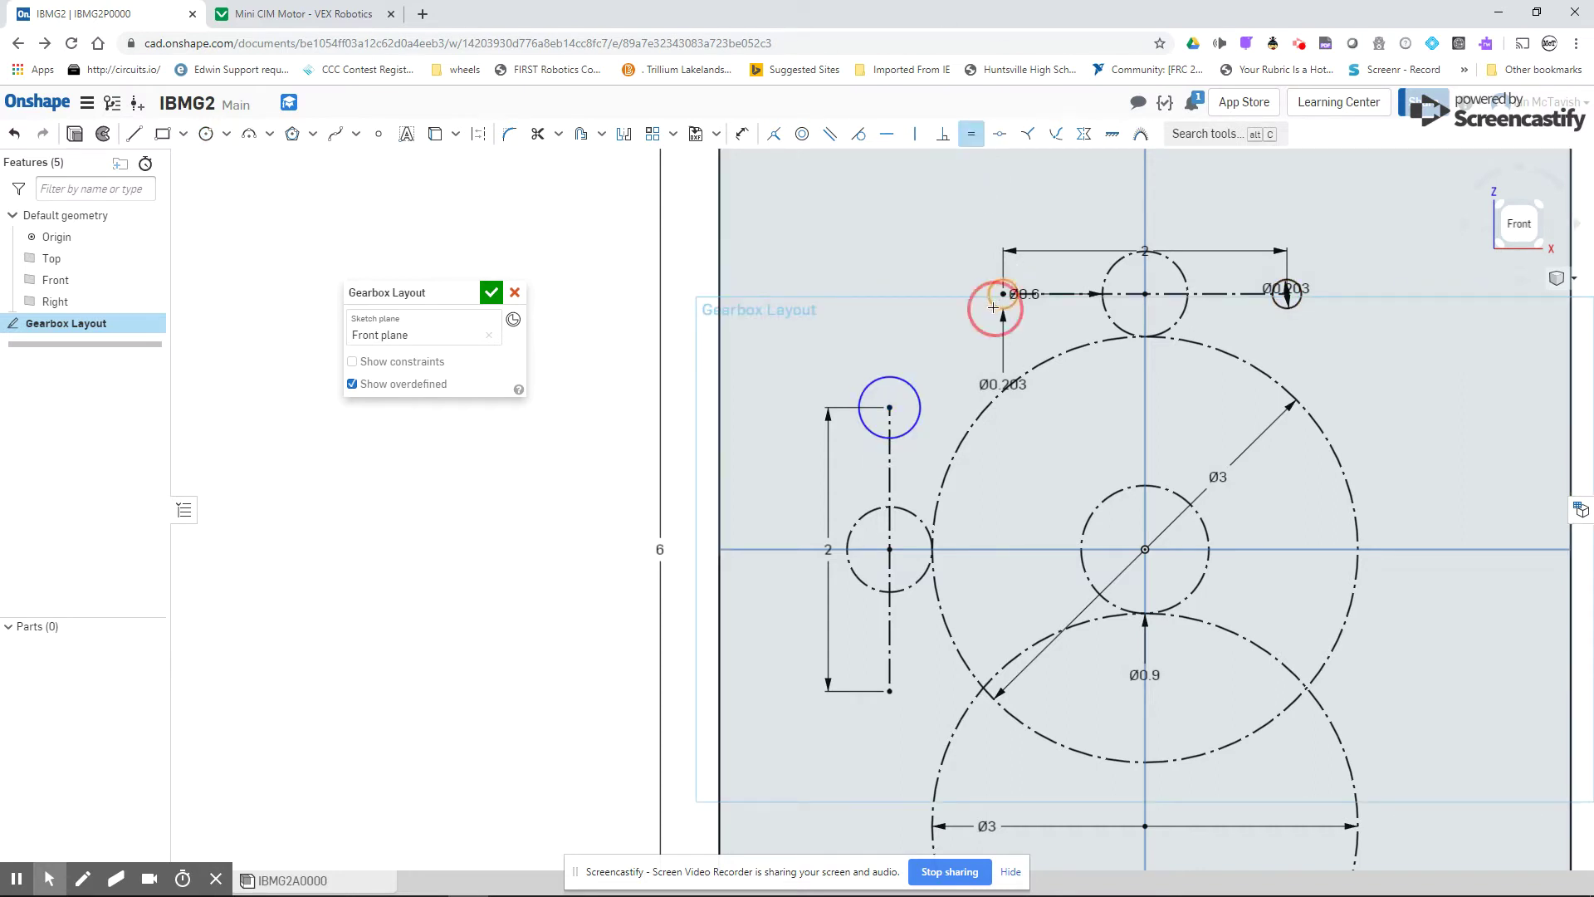
left_click(905, 384)
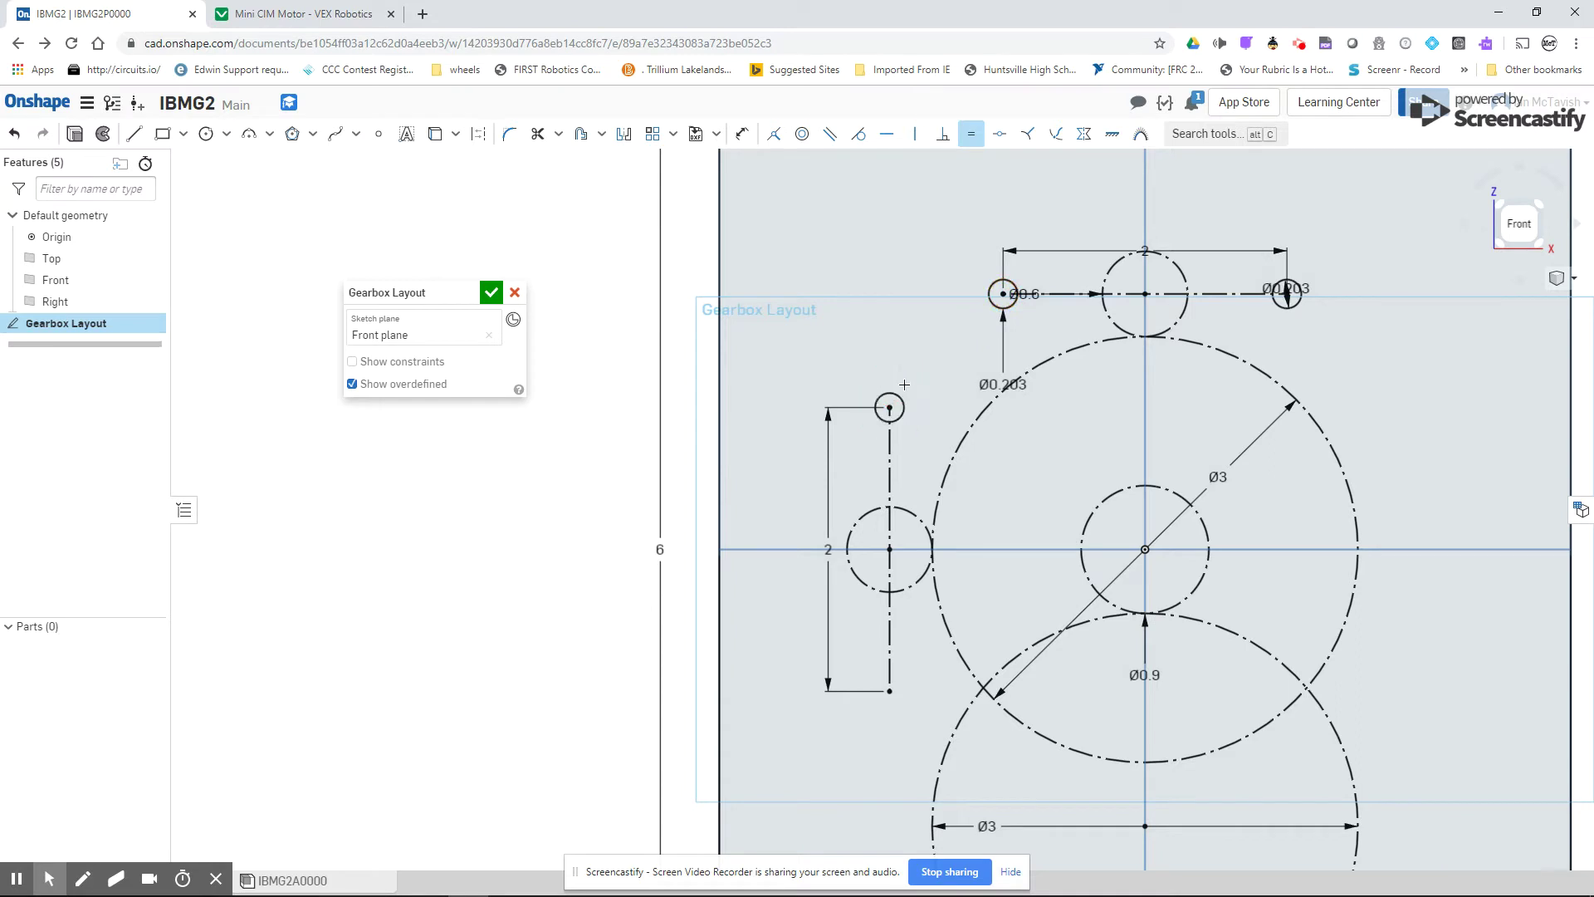
- Draw a circle about 0.18 in in diameter on the vertical construction line's lower end and make it equal to the hole at the upper end
left_click(206, 133)
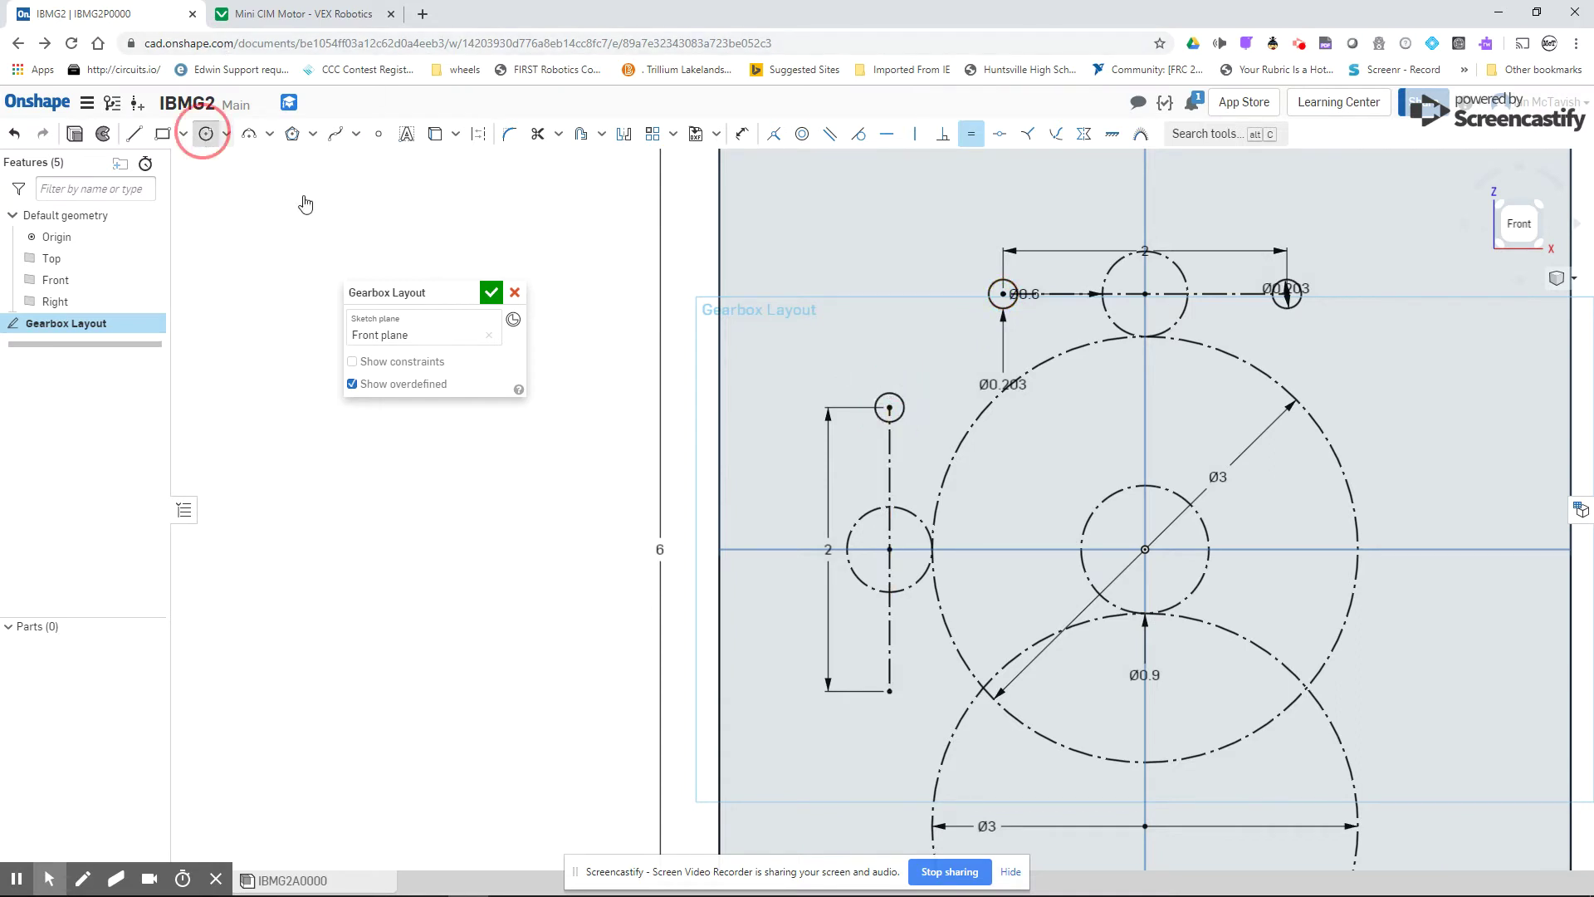
left_click(890, 690)
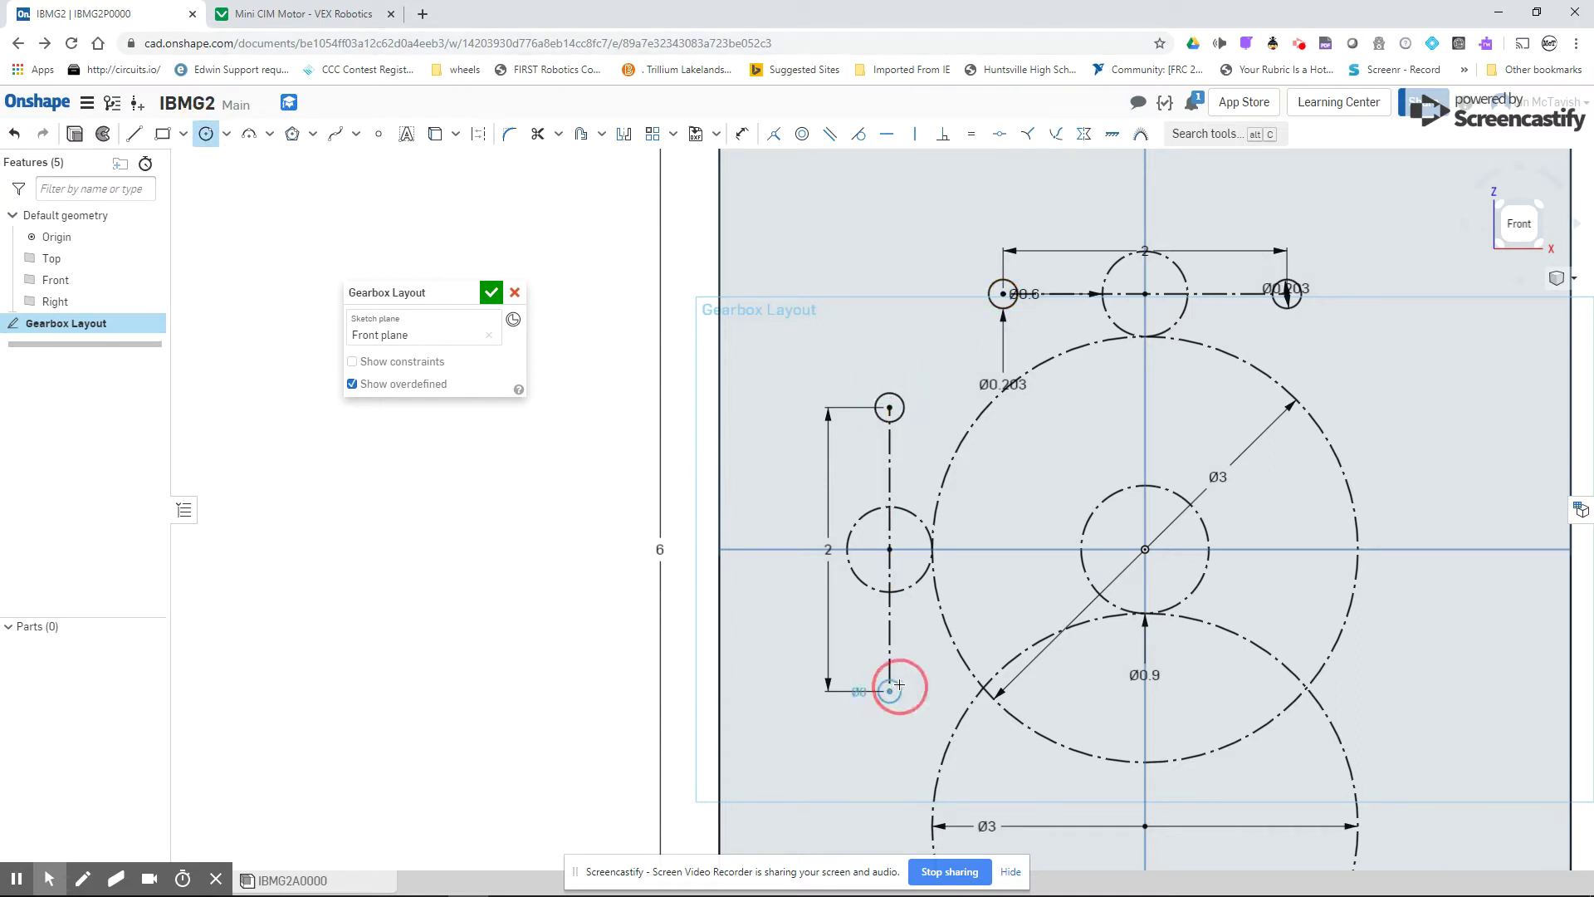
left_click(900, 686)
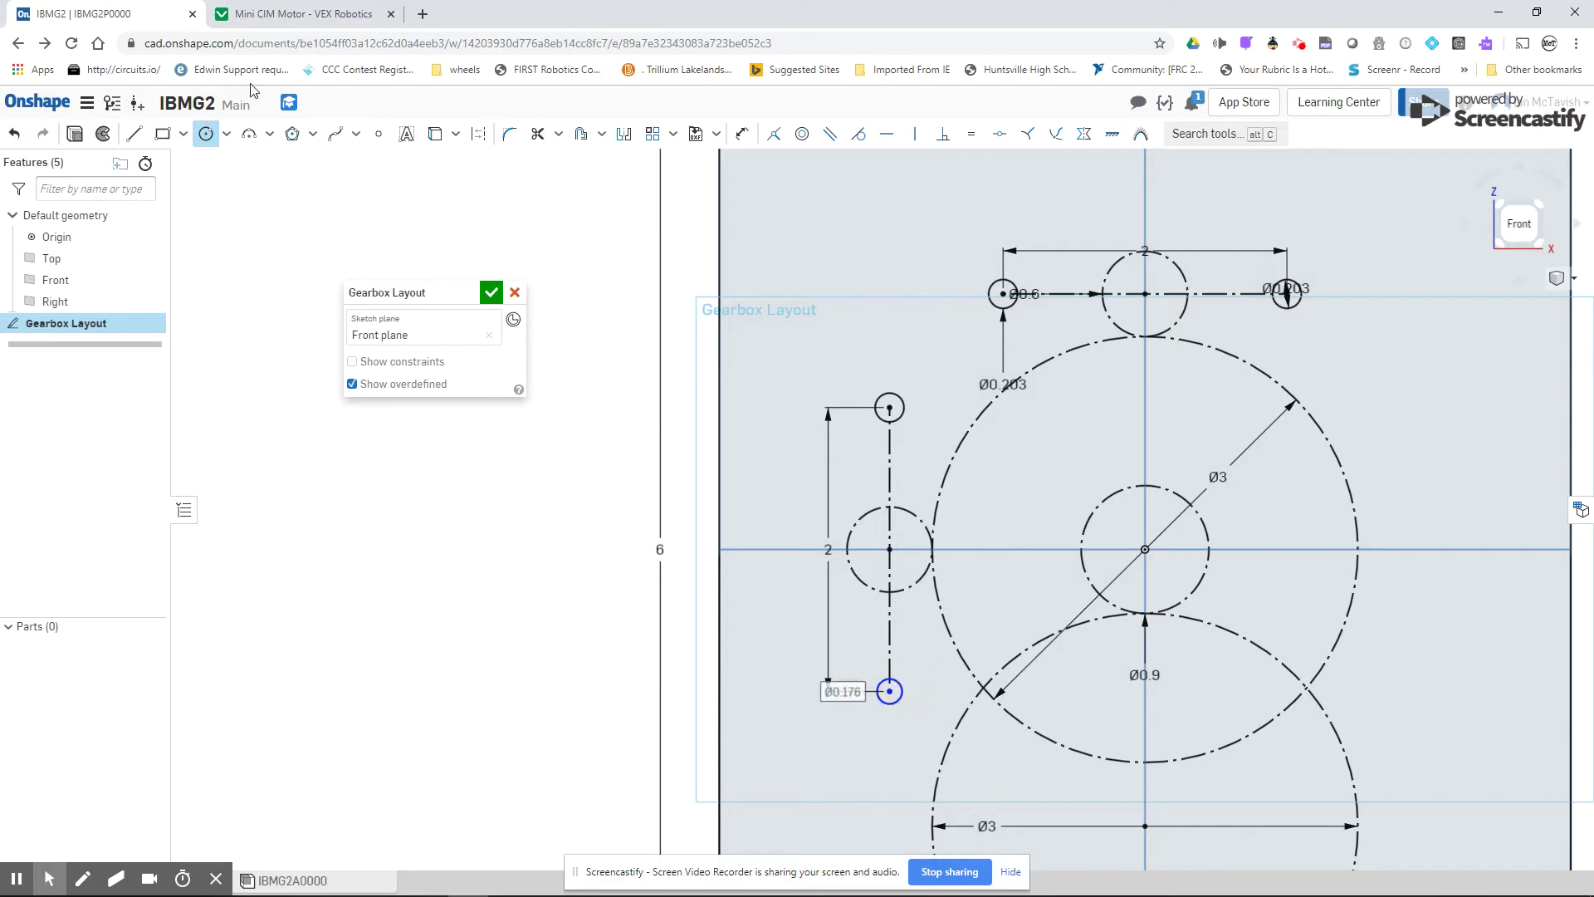
left_click(205, 134)
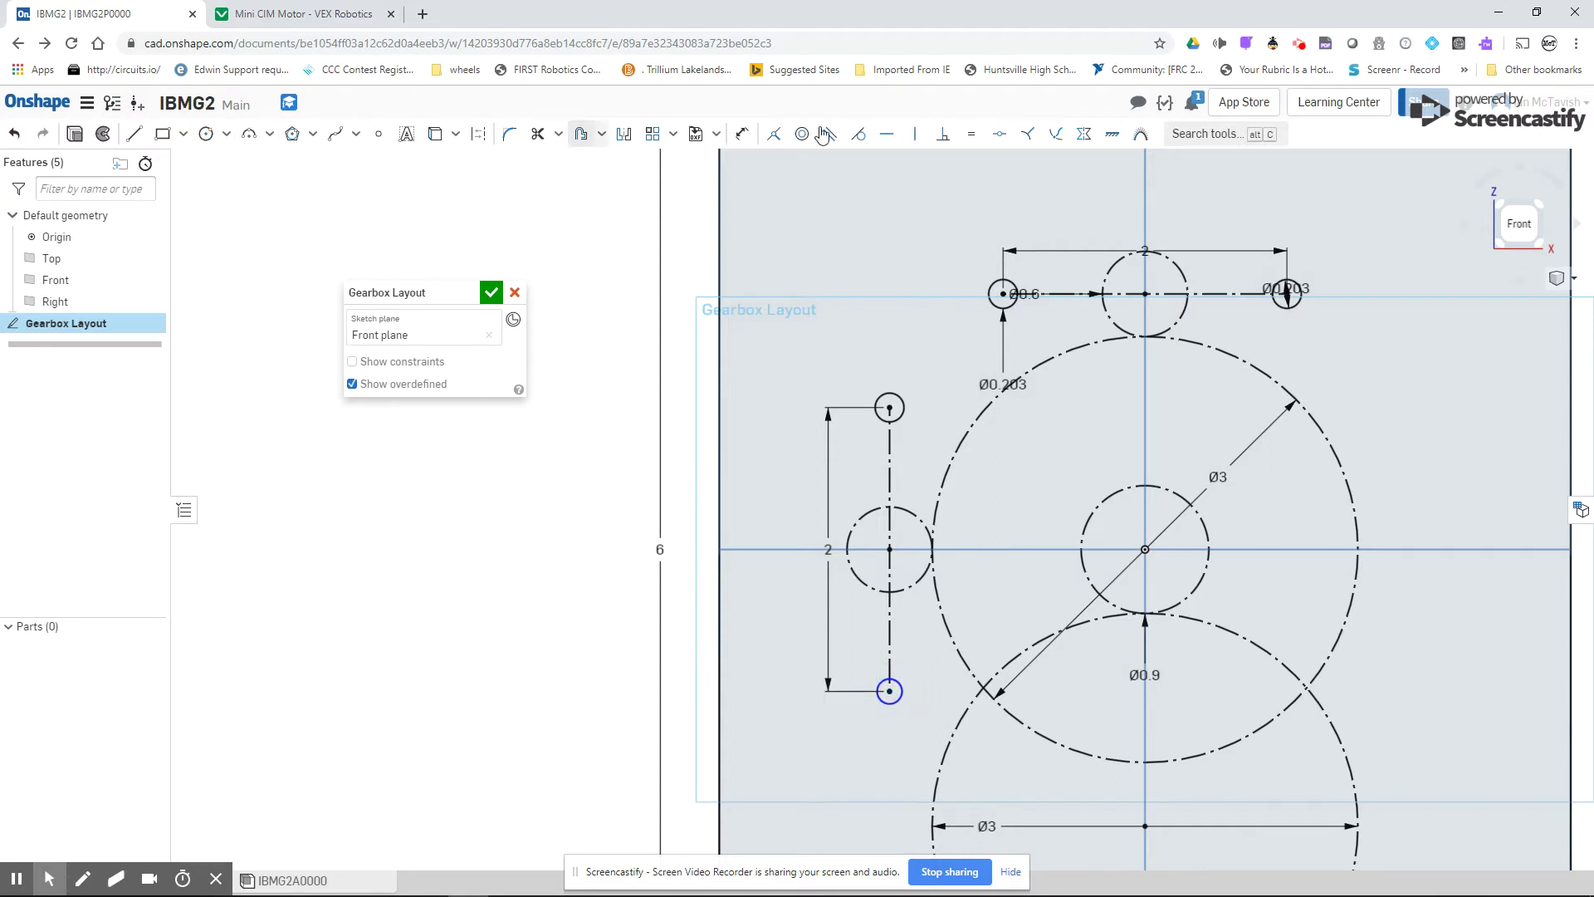
left_click(977, 142)
left_click(901, 408)
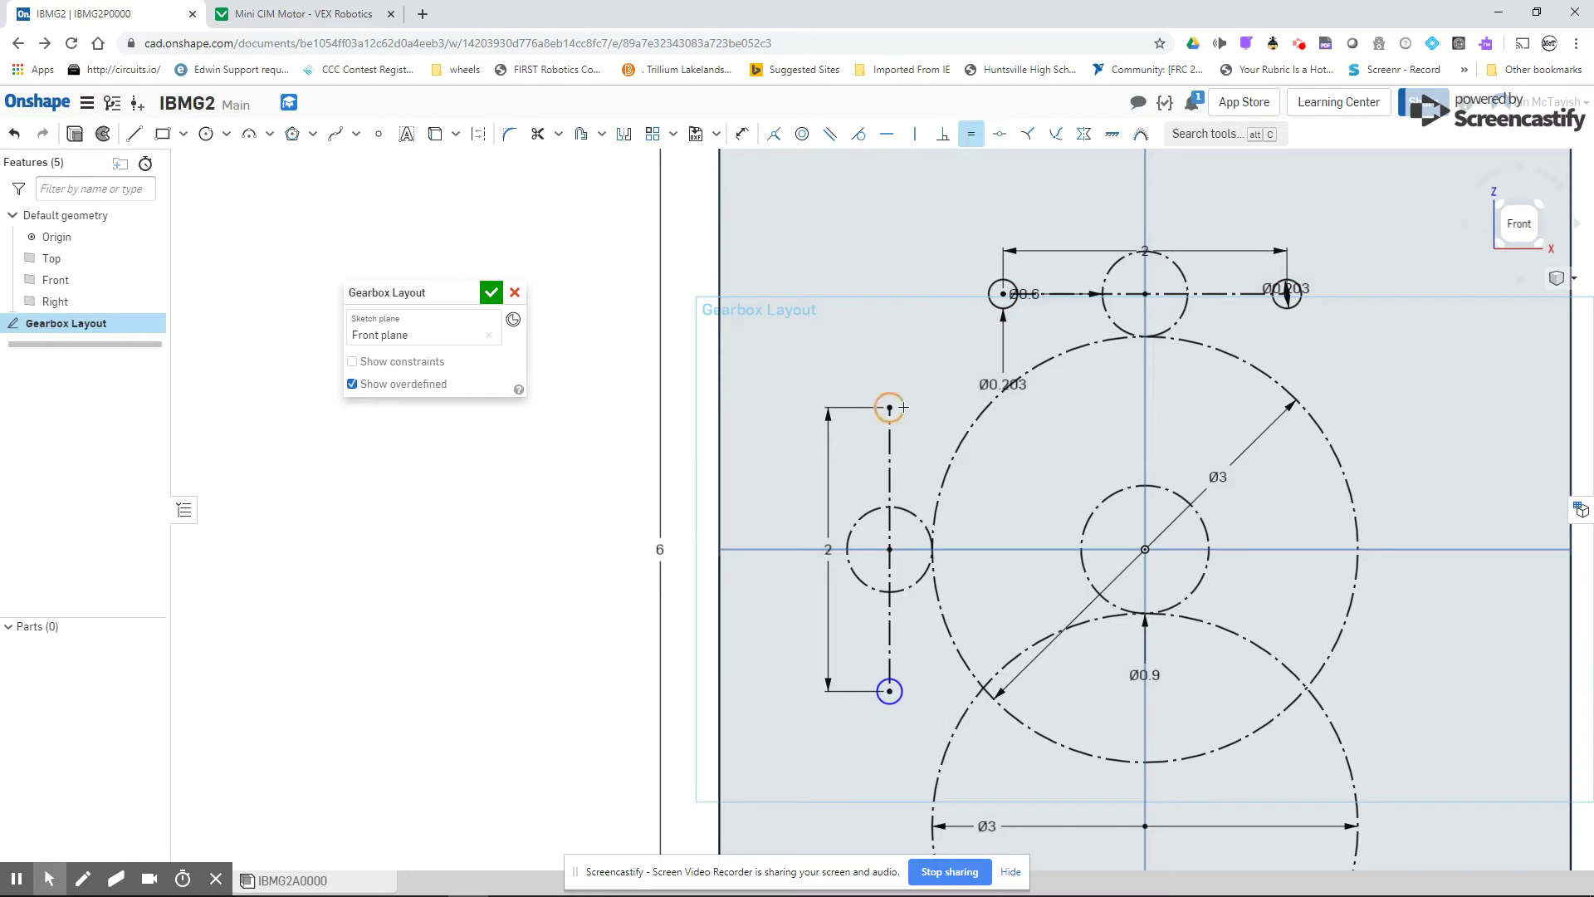
left_click(902, 682)
- Draw a 0.75 in diameter circle concentric with the small pinion circle above the gears
left_click(206, 134)
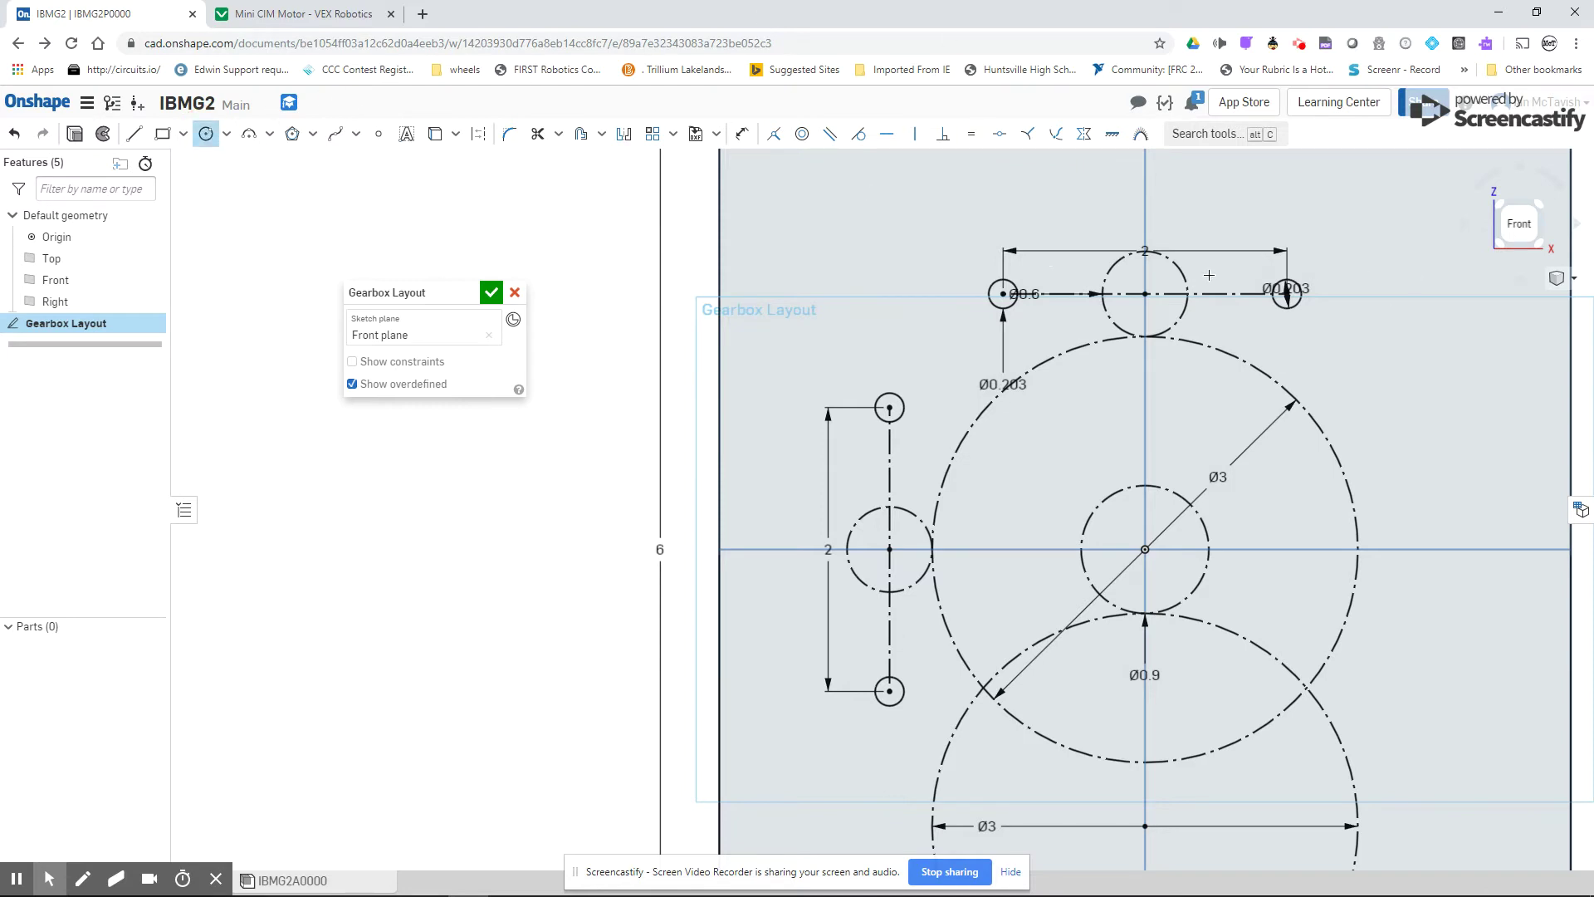
left_click(1143, 293)
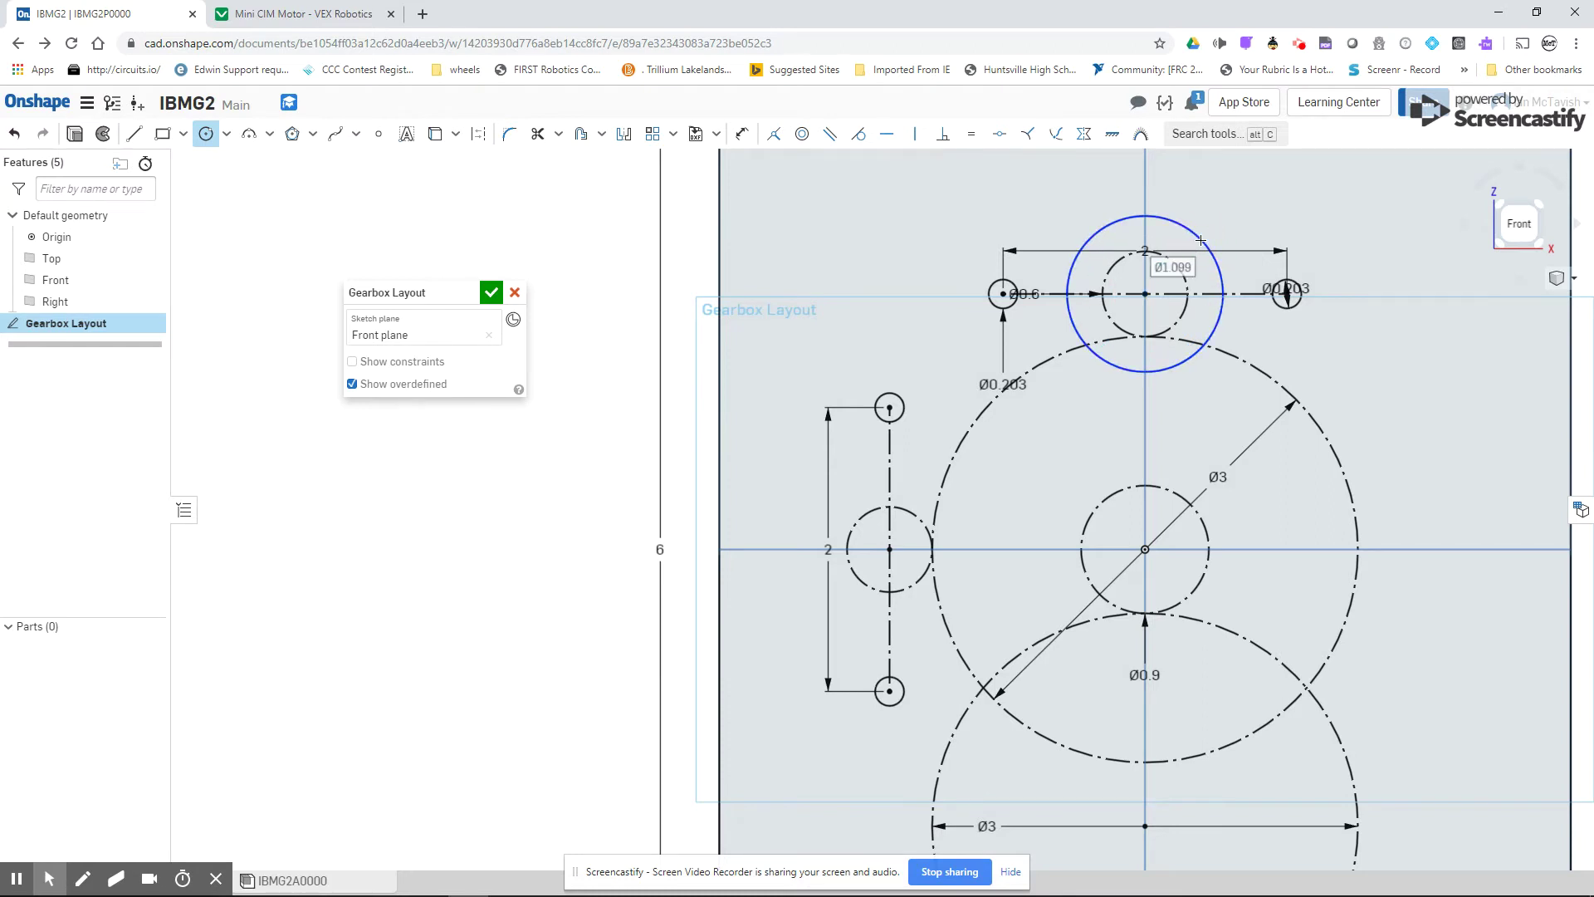
type("0.75")
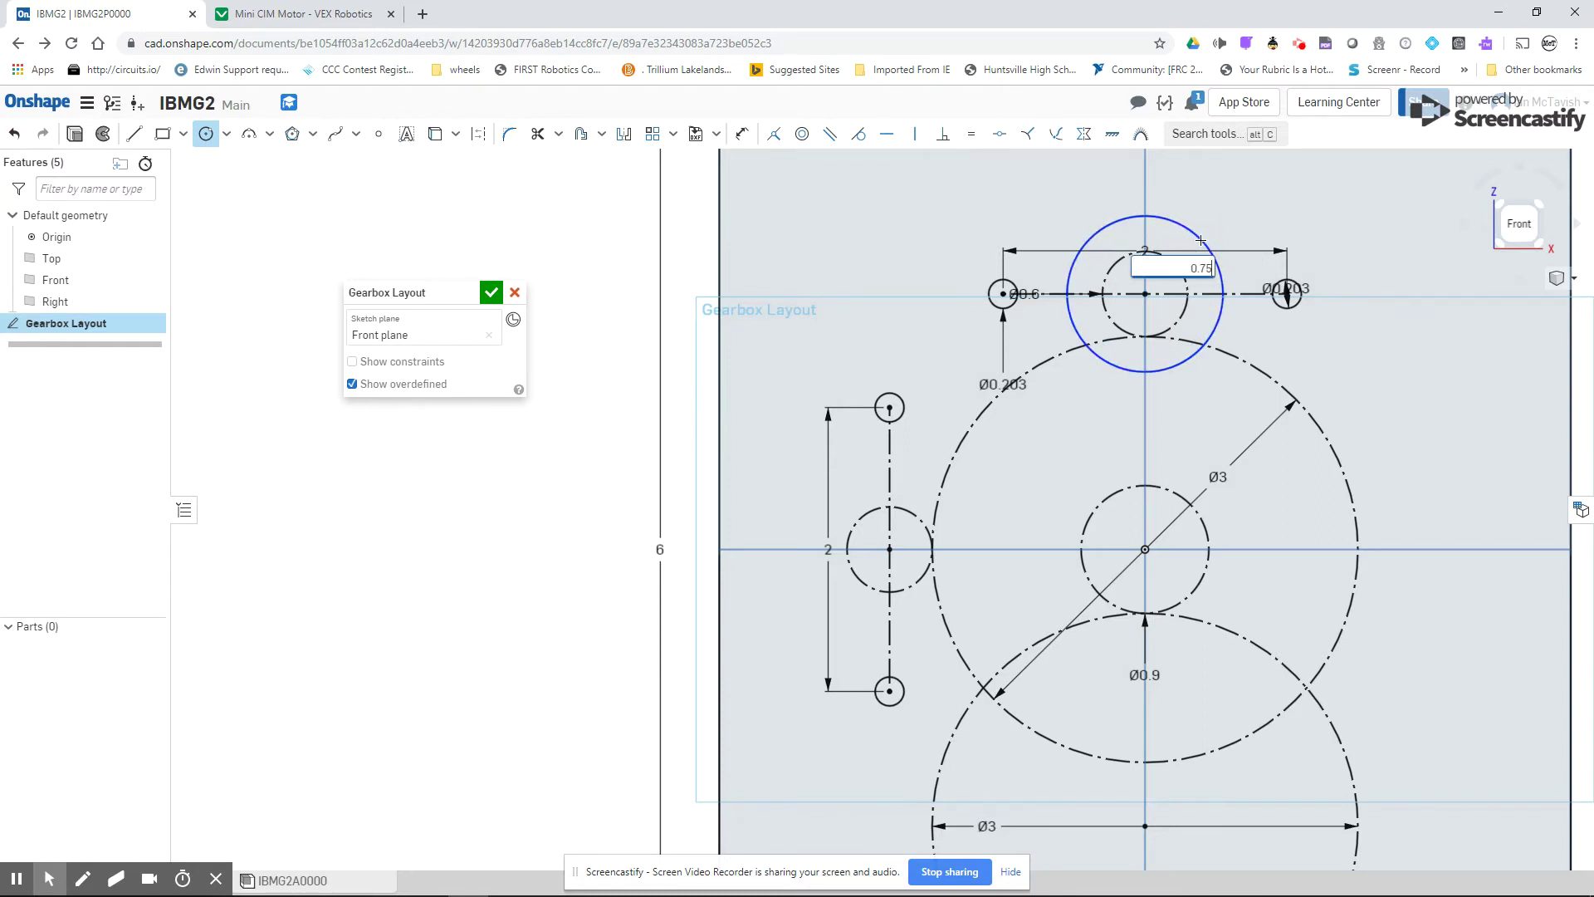
key("Return")
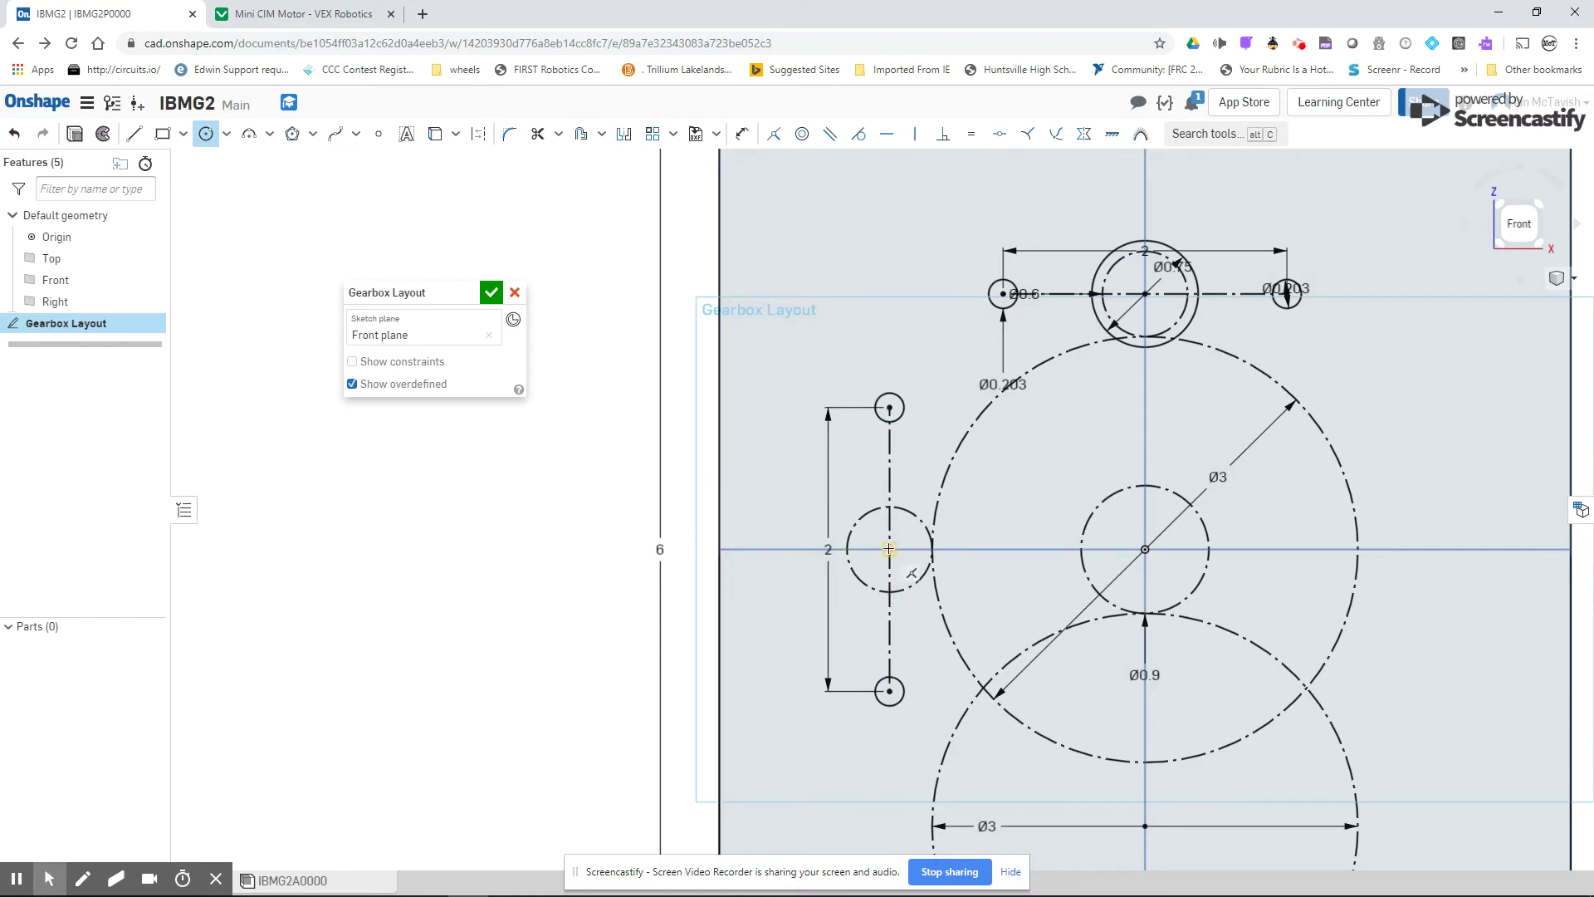
- Draw a 0.75 in diameter circle concentric with the small pinion circle left of the gears
left_click(889, 549)
left_click(868, 496)
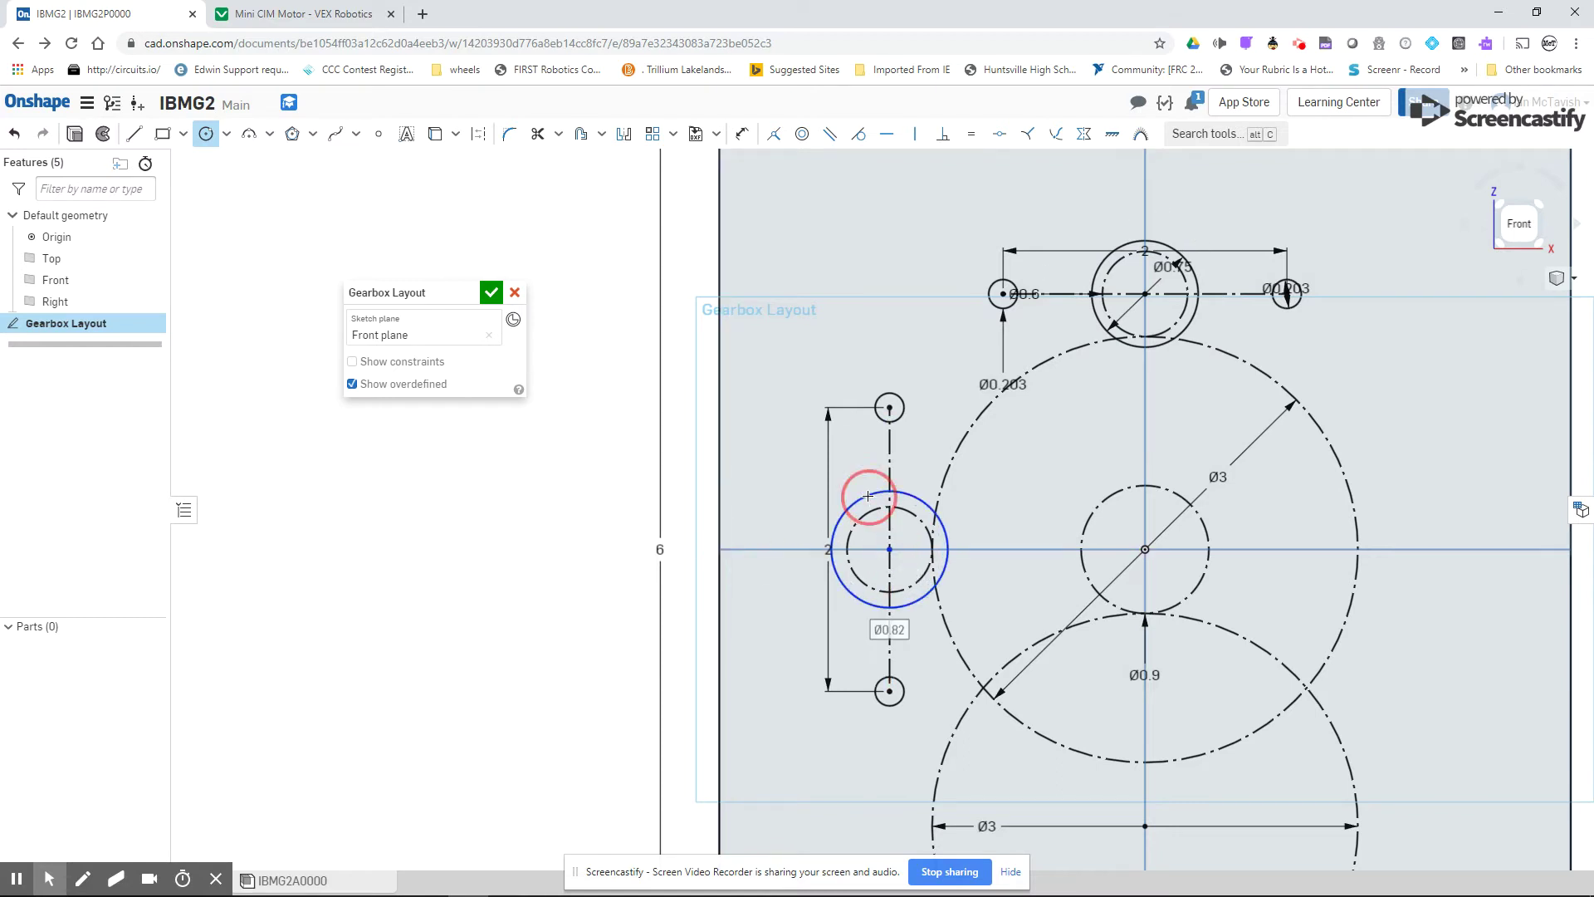
type("0")
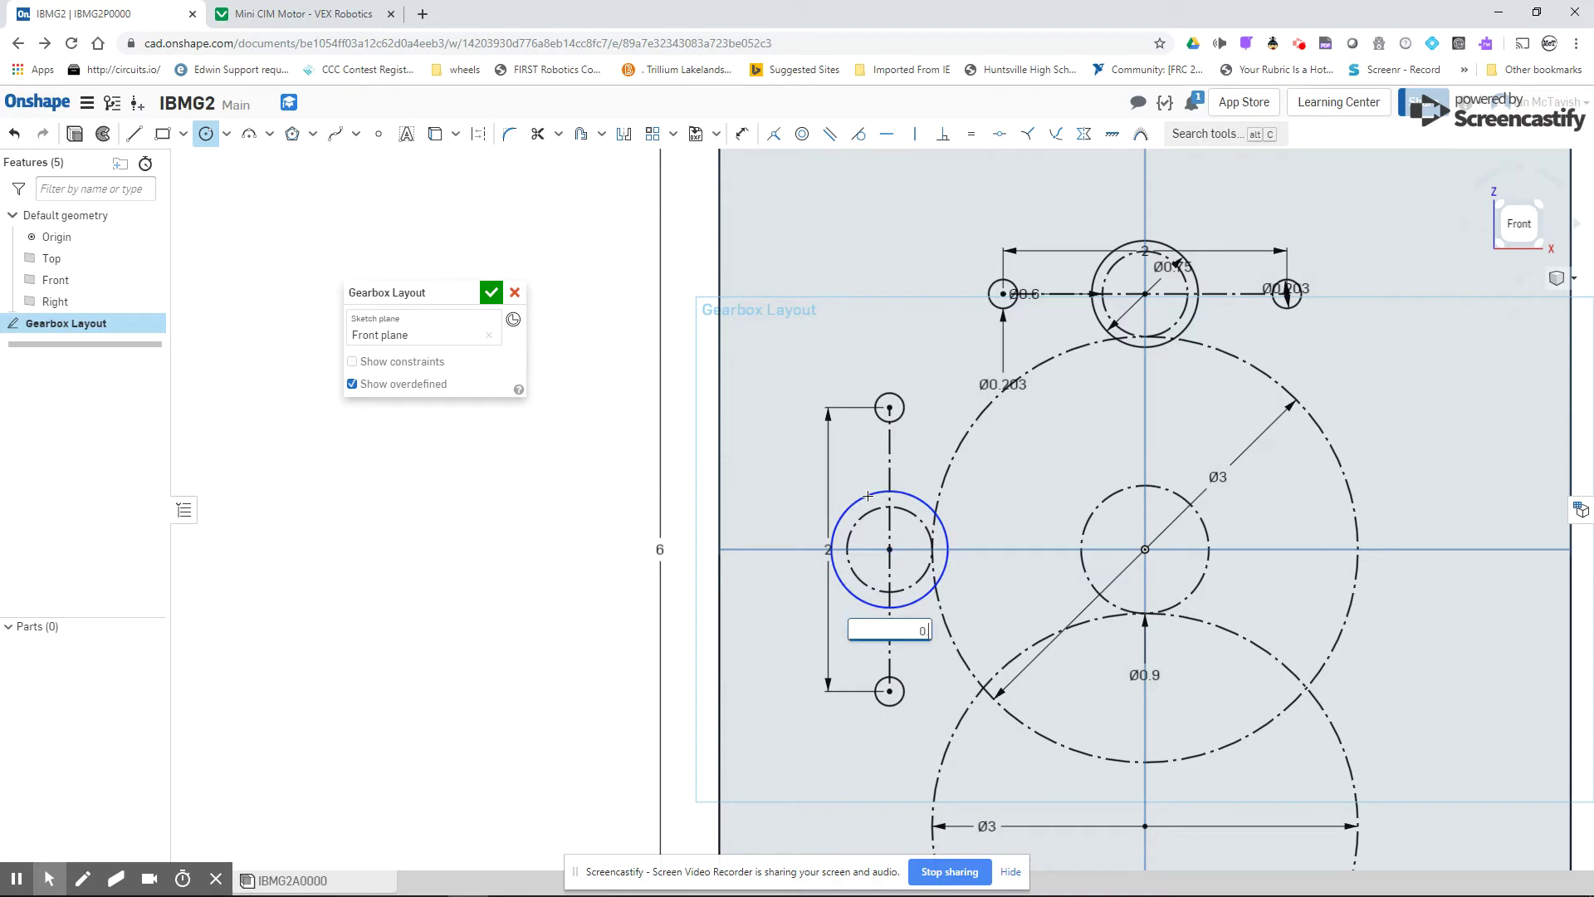
type(".75")
key("Return")
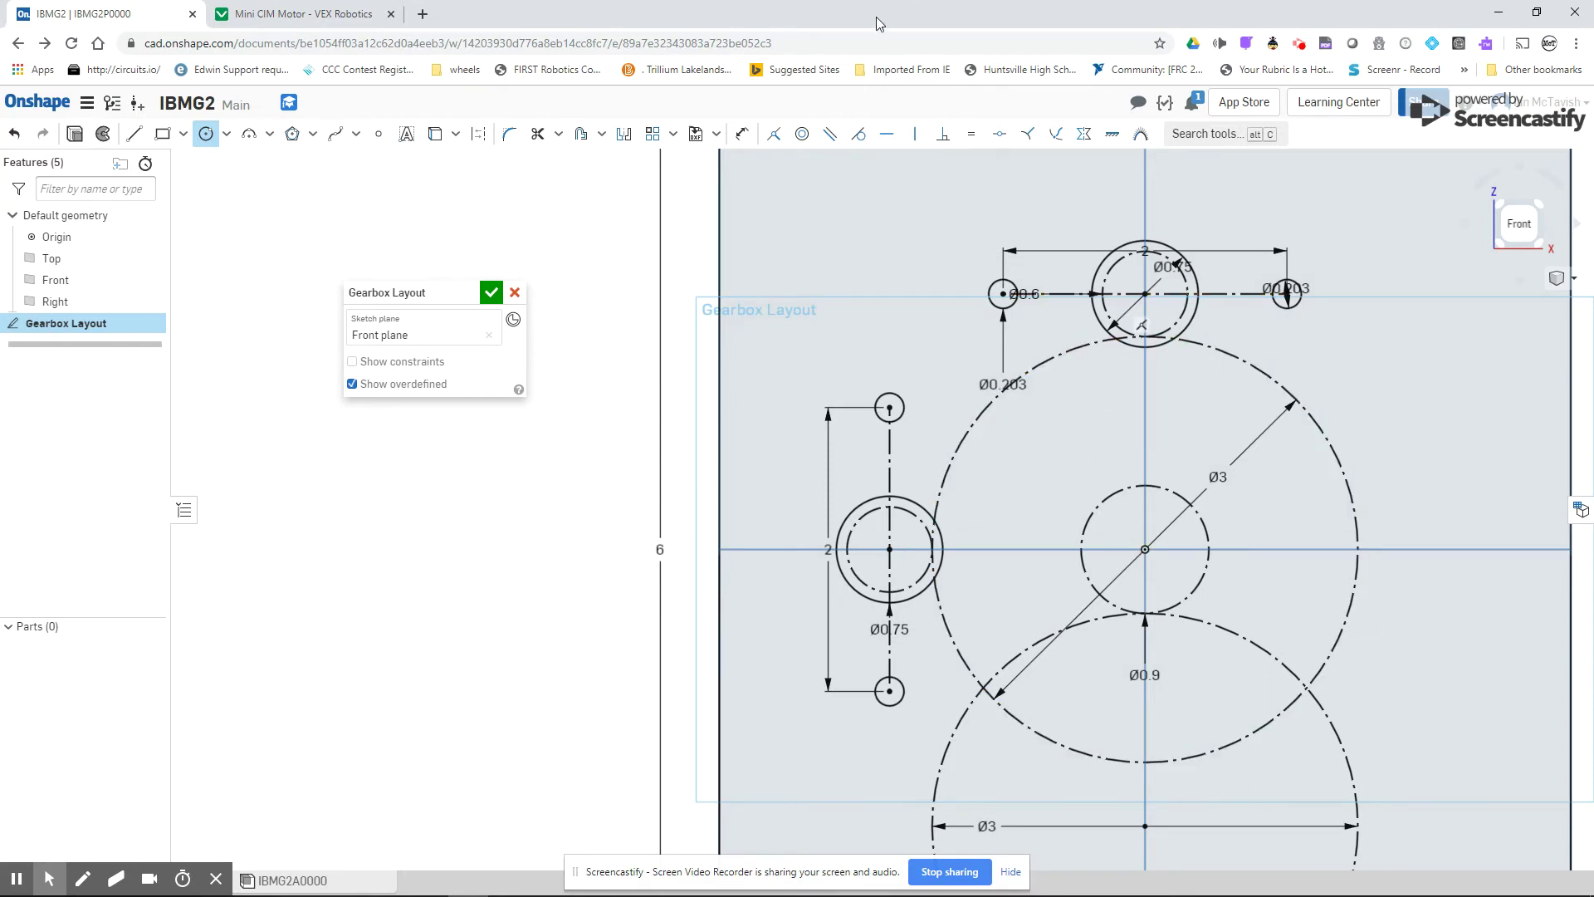
- Switch to the VEX Robotics website and open its Bearings hardware page
left_click(259, 25)
scroll(594, 235, "up", 5)
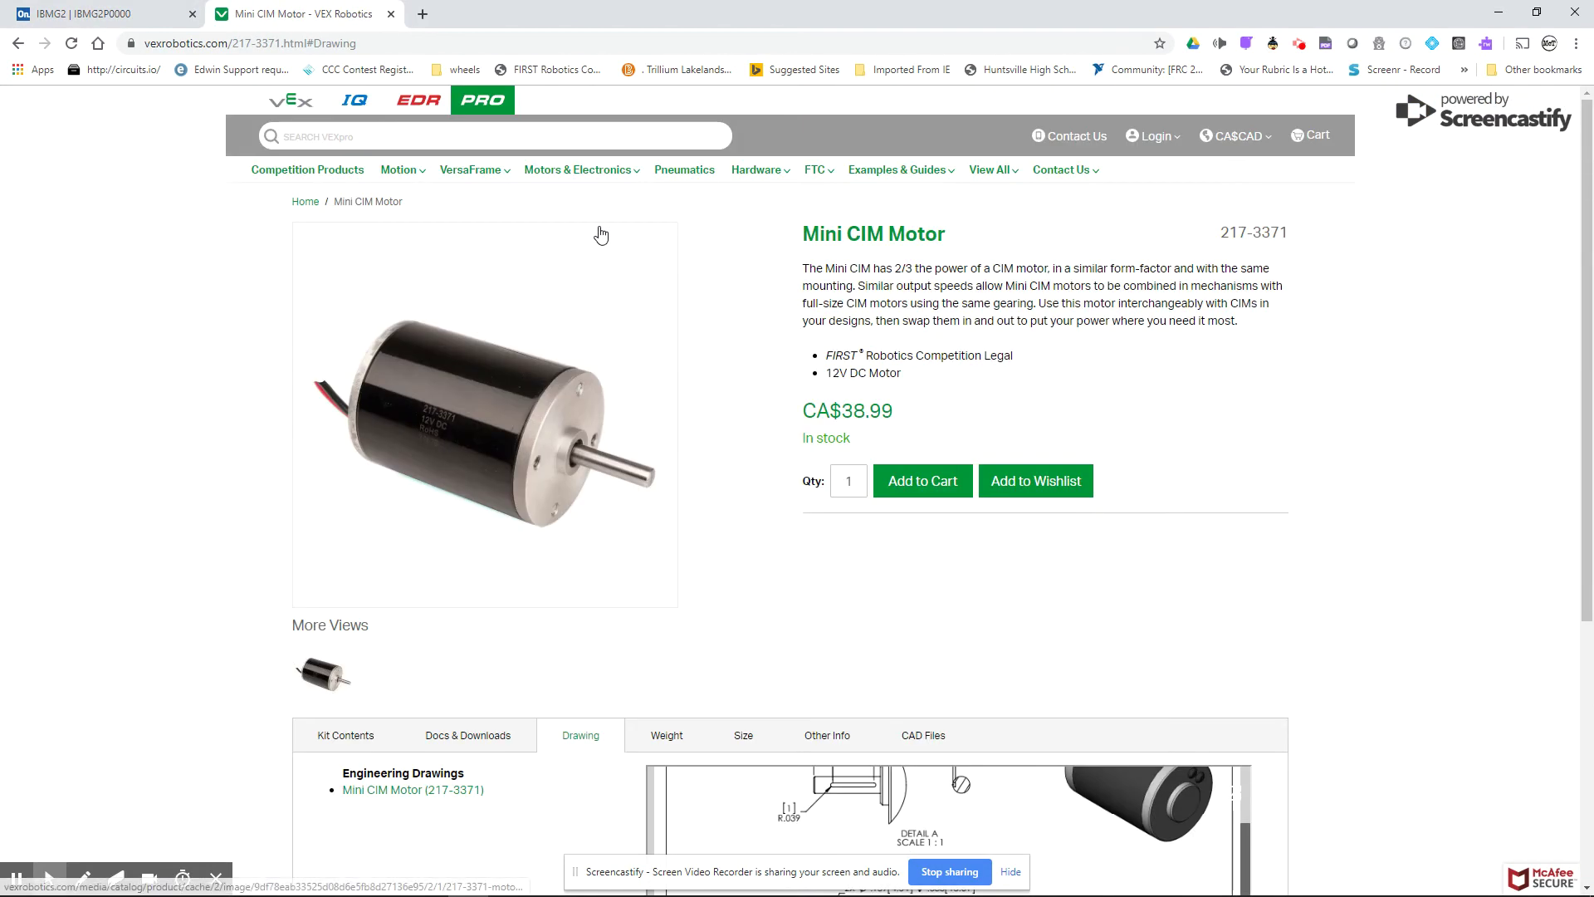
mouse_move(470, 166)
mouse_move(395, 172)
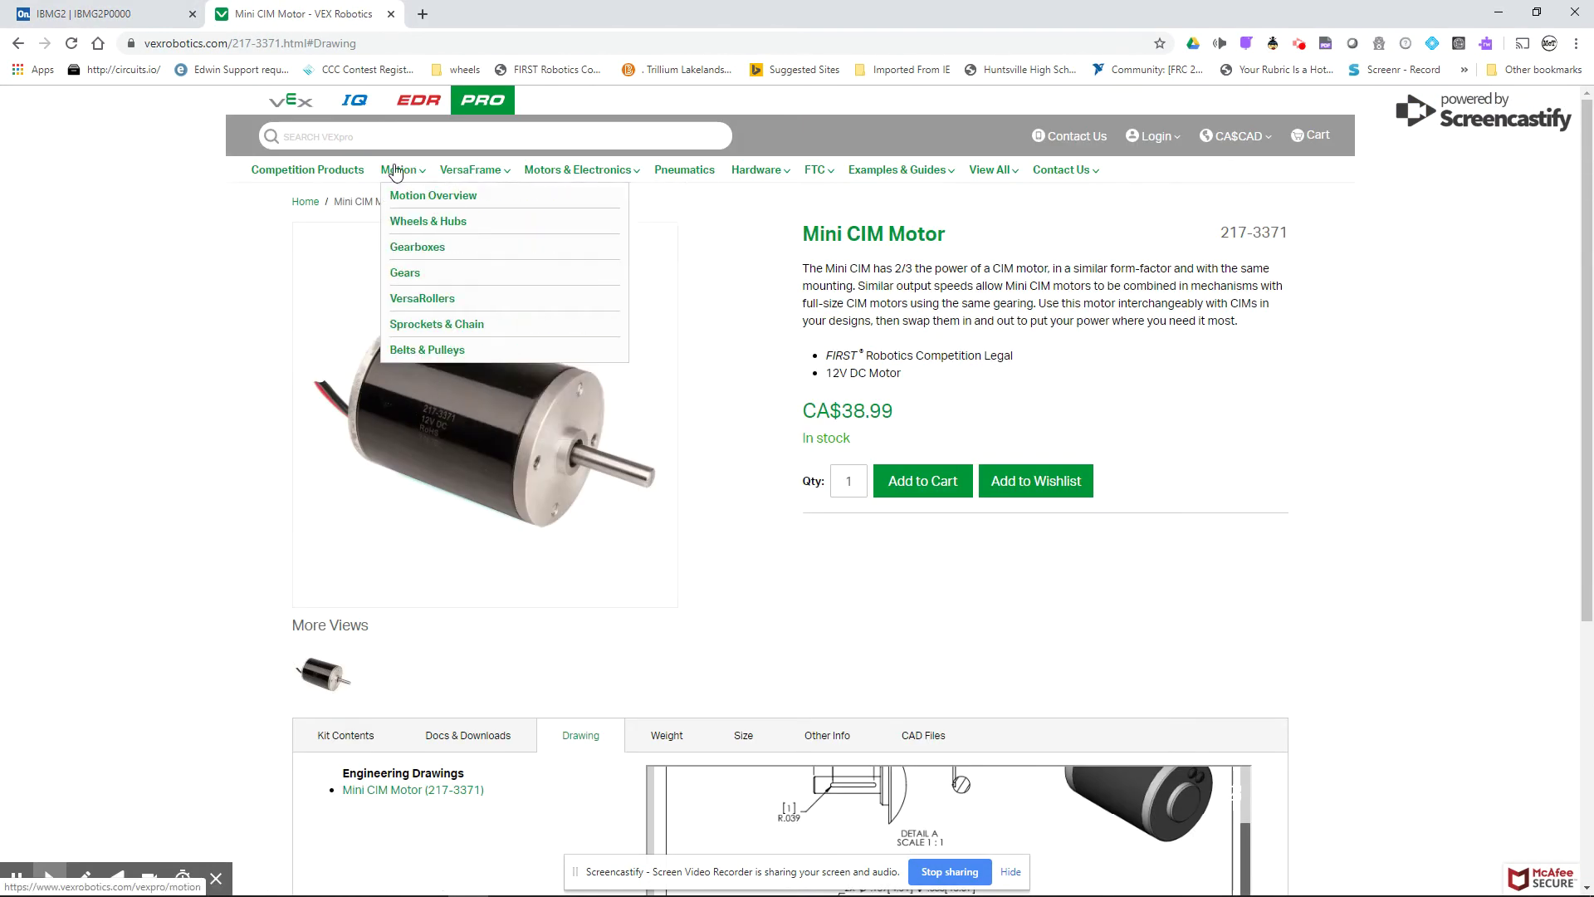
mouse_move(758, 176)
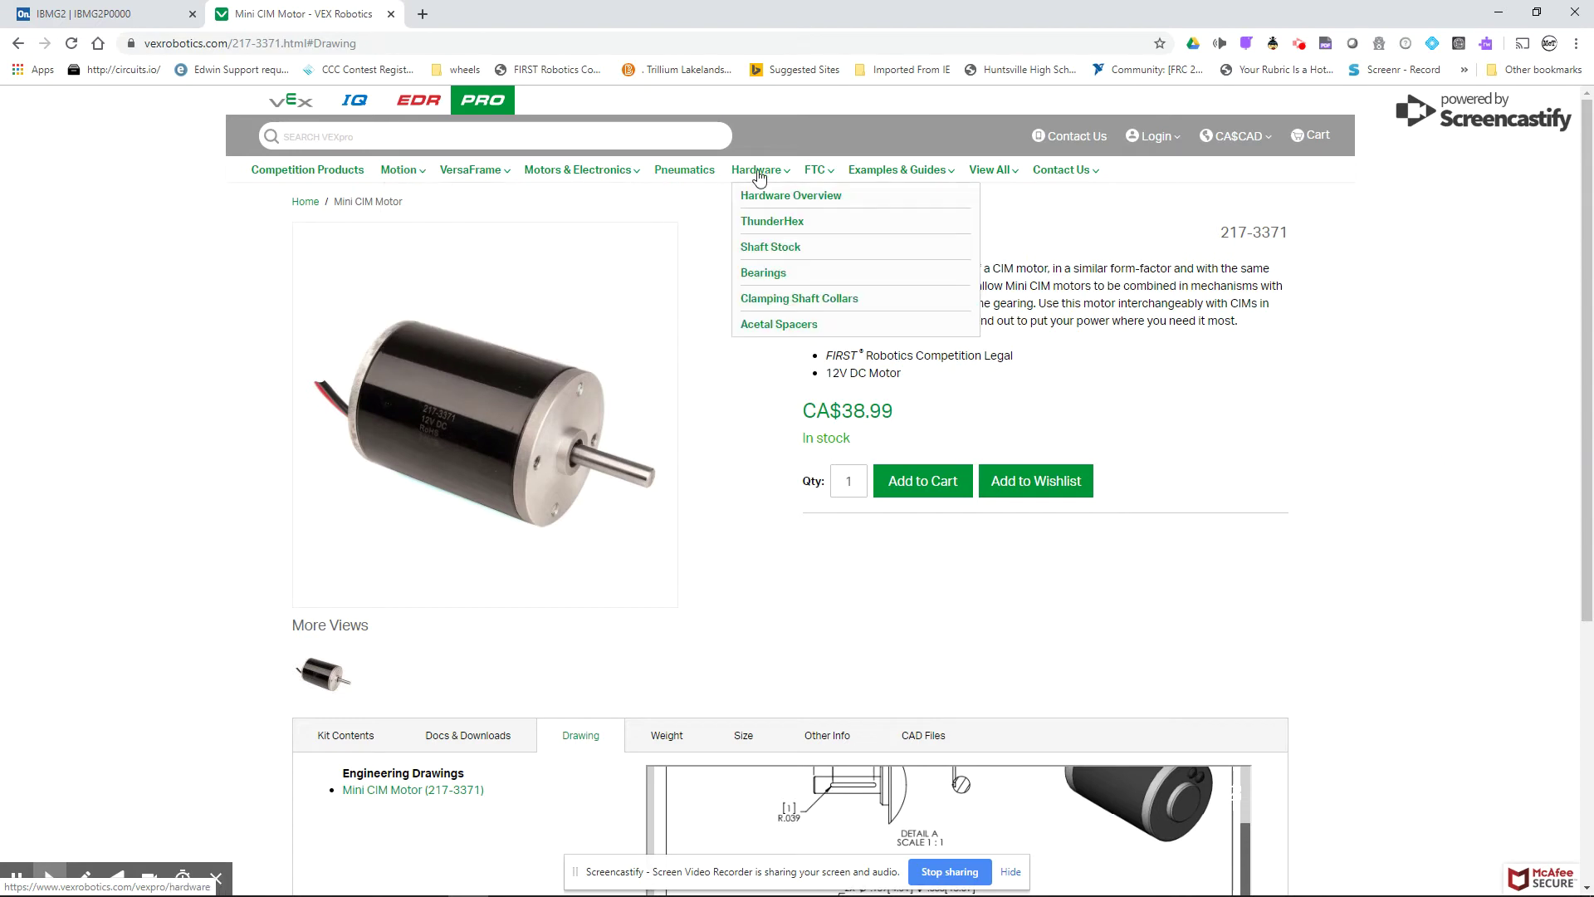
left_click(764, 273)
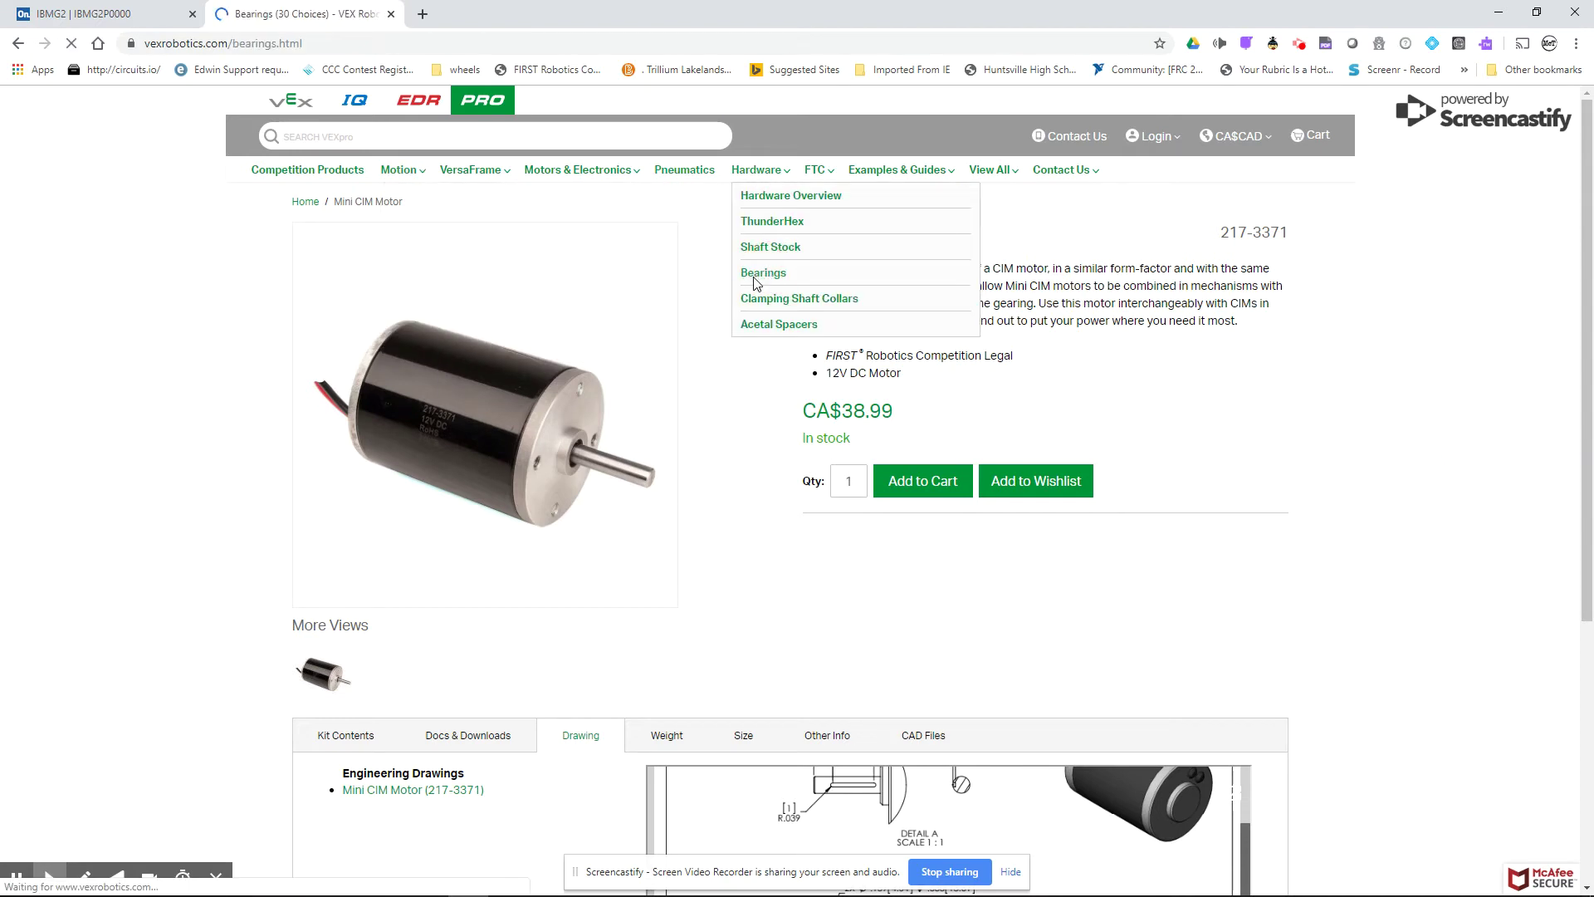
- Look through the flanged bearing listings and open the All Flanged Hex Bearings drawing
scroll(177, 512, "down", 10)
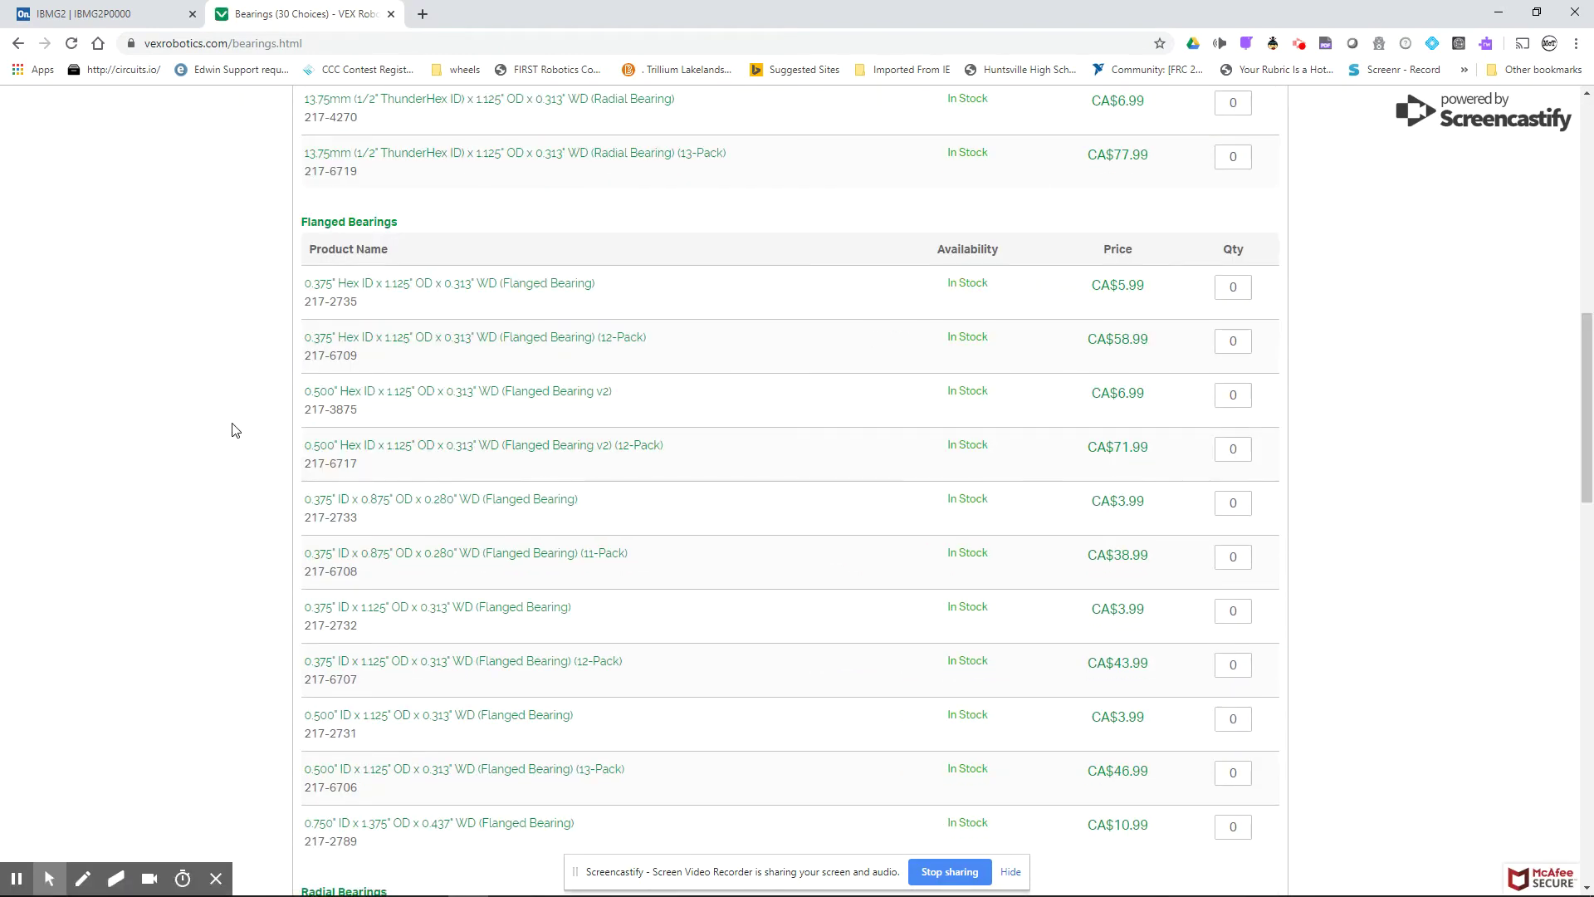
scroll(231, 525, "down", 2)
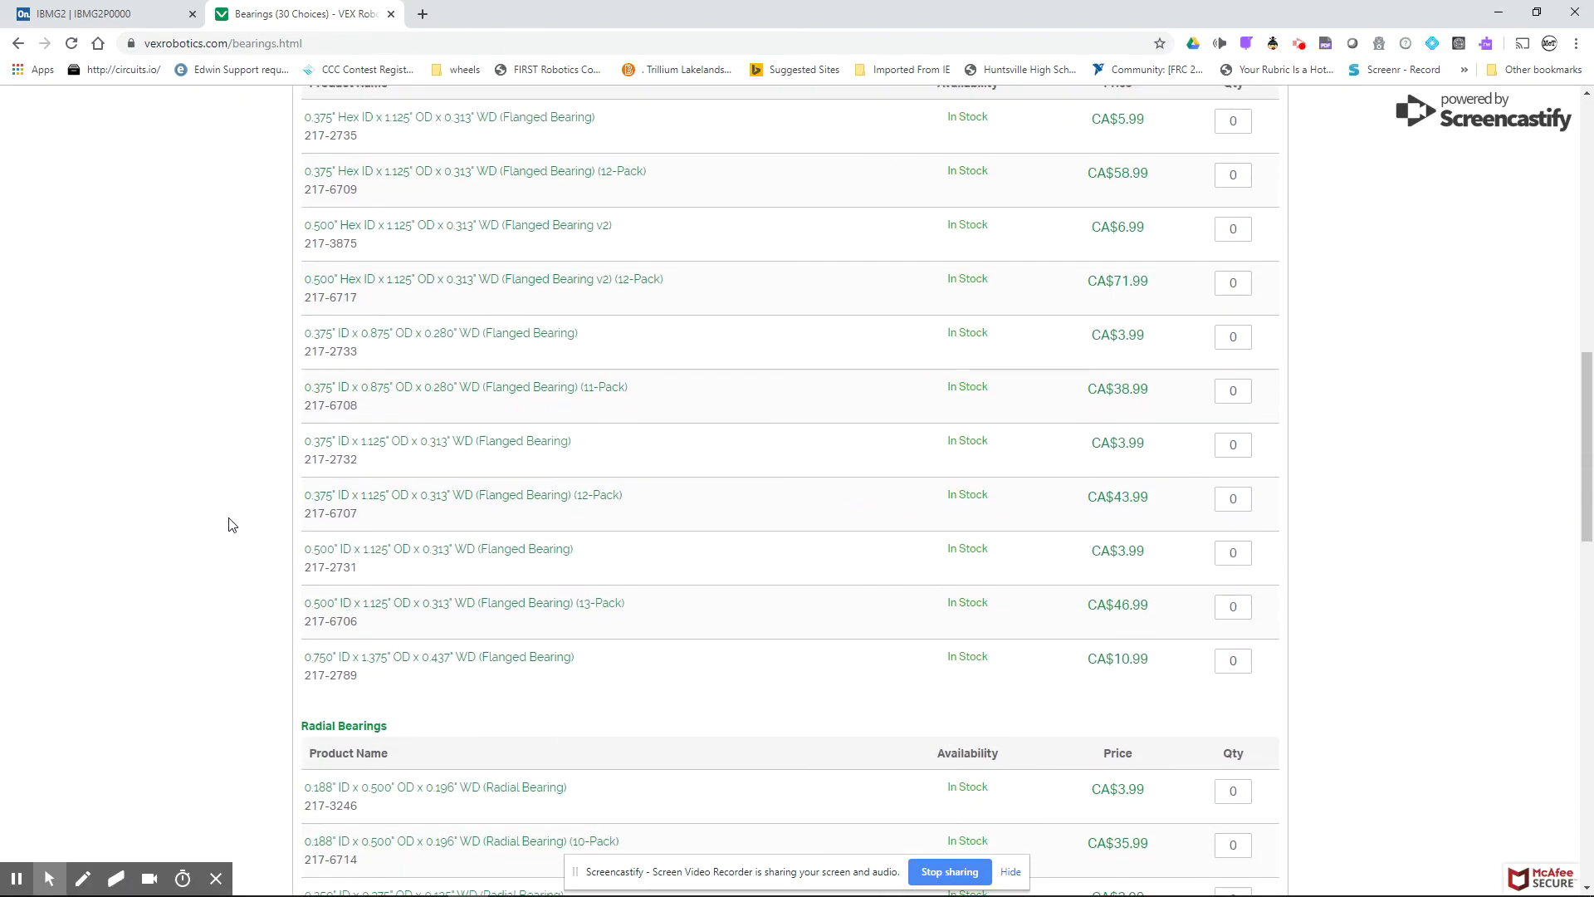
scroll(231, 525, "up", 2)
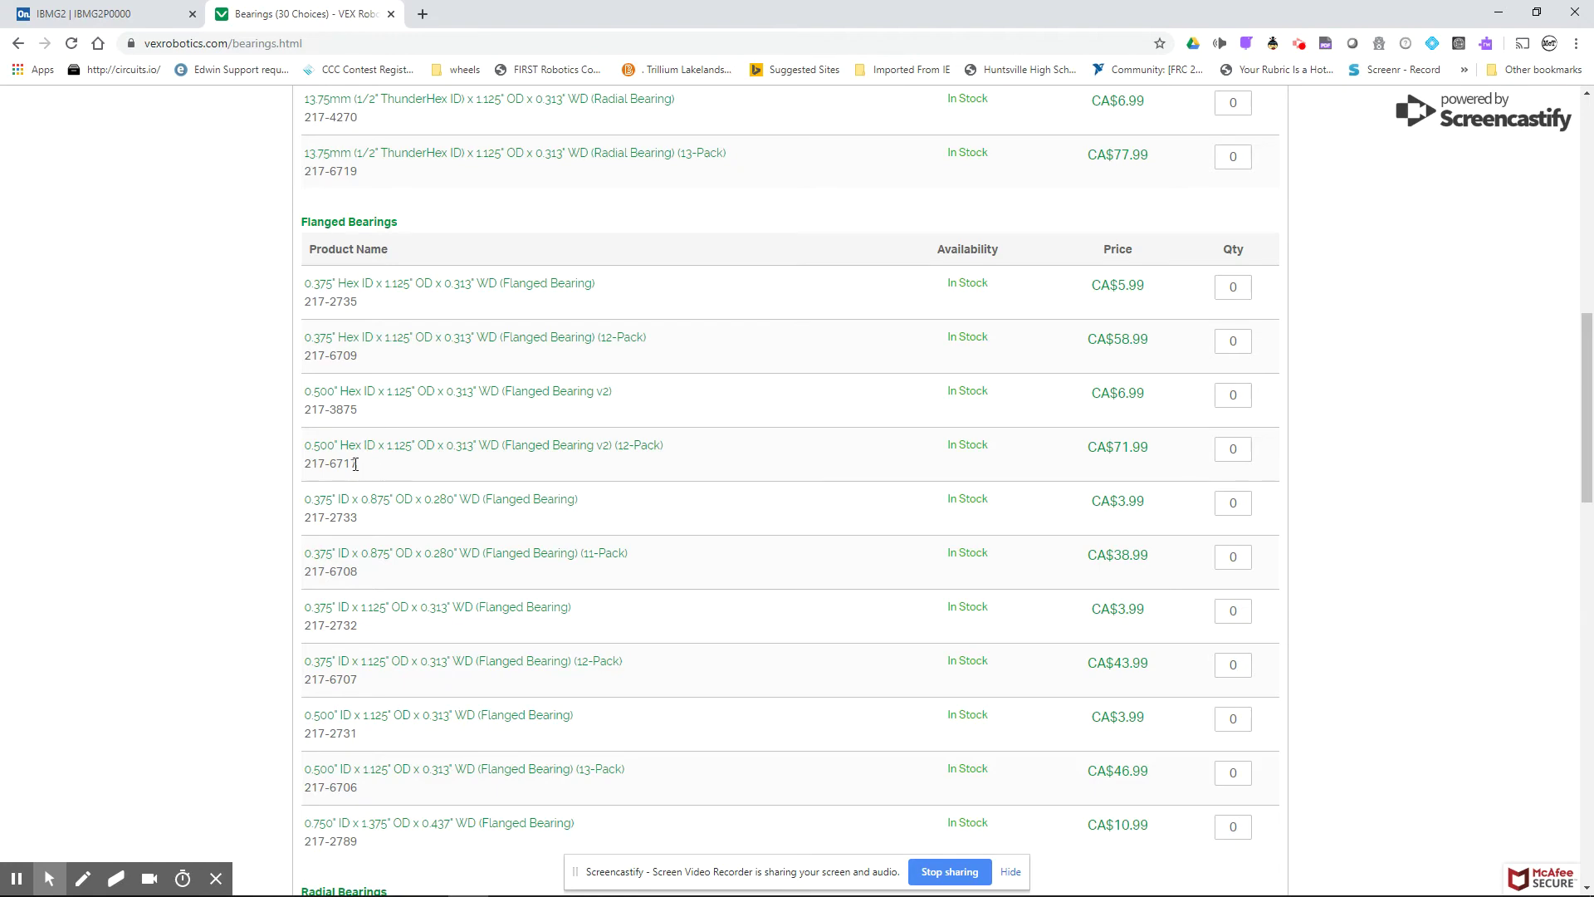
scroll(244, 460, "down", 10)
scroll(244, 460, "down", 2)
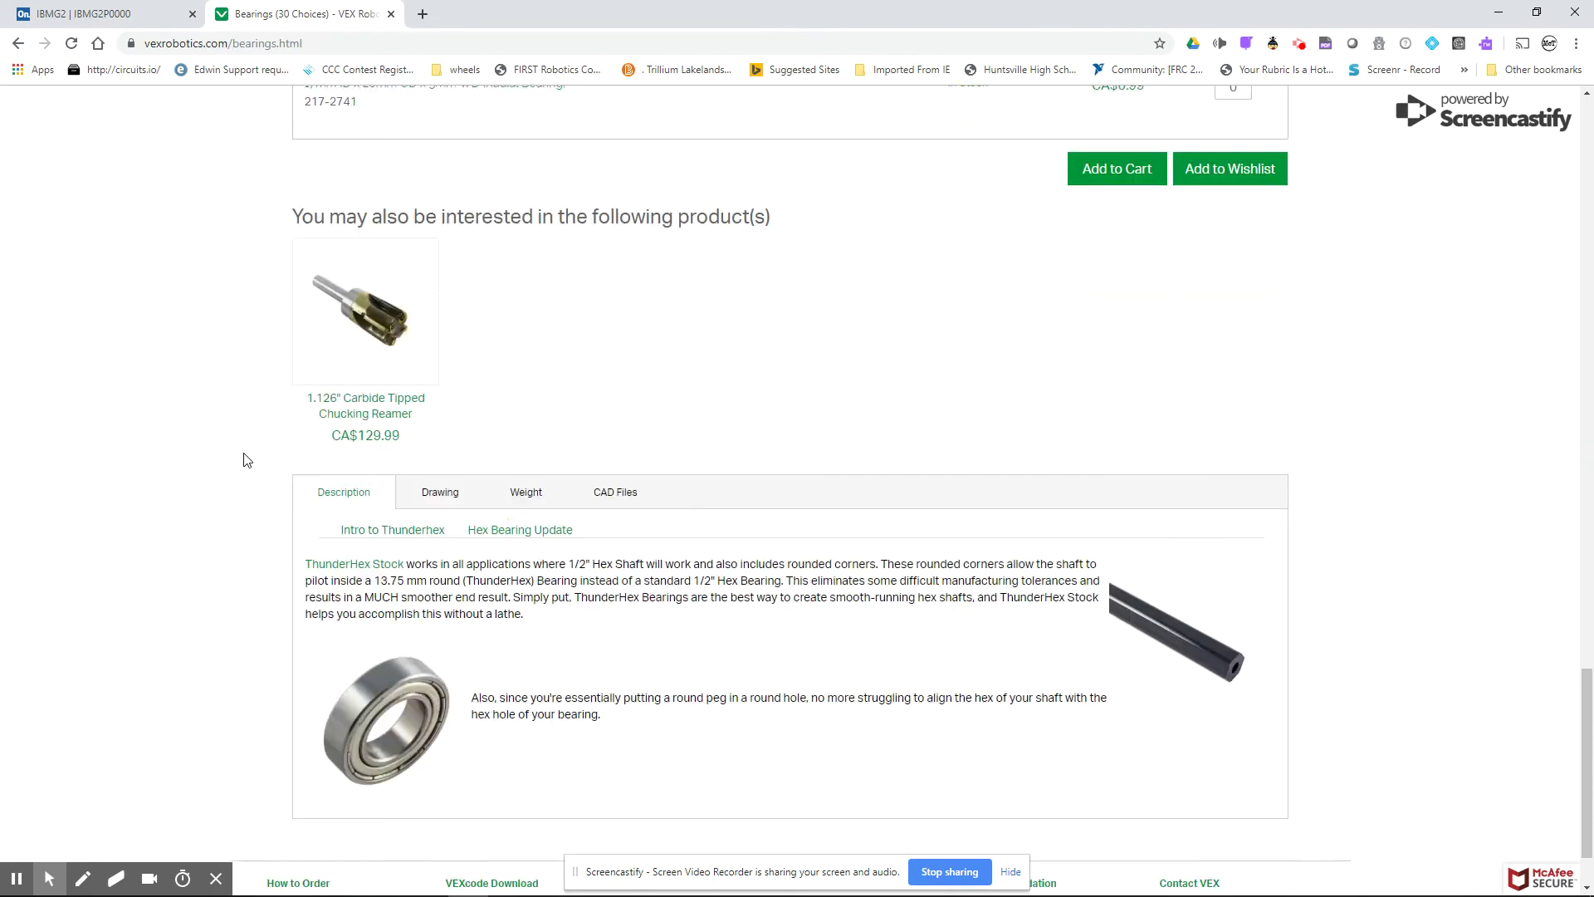
left_click(427, 391)
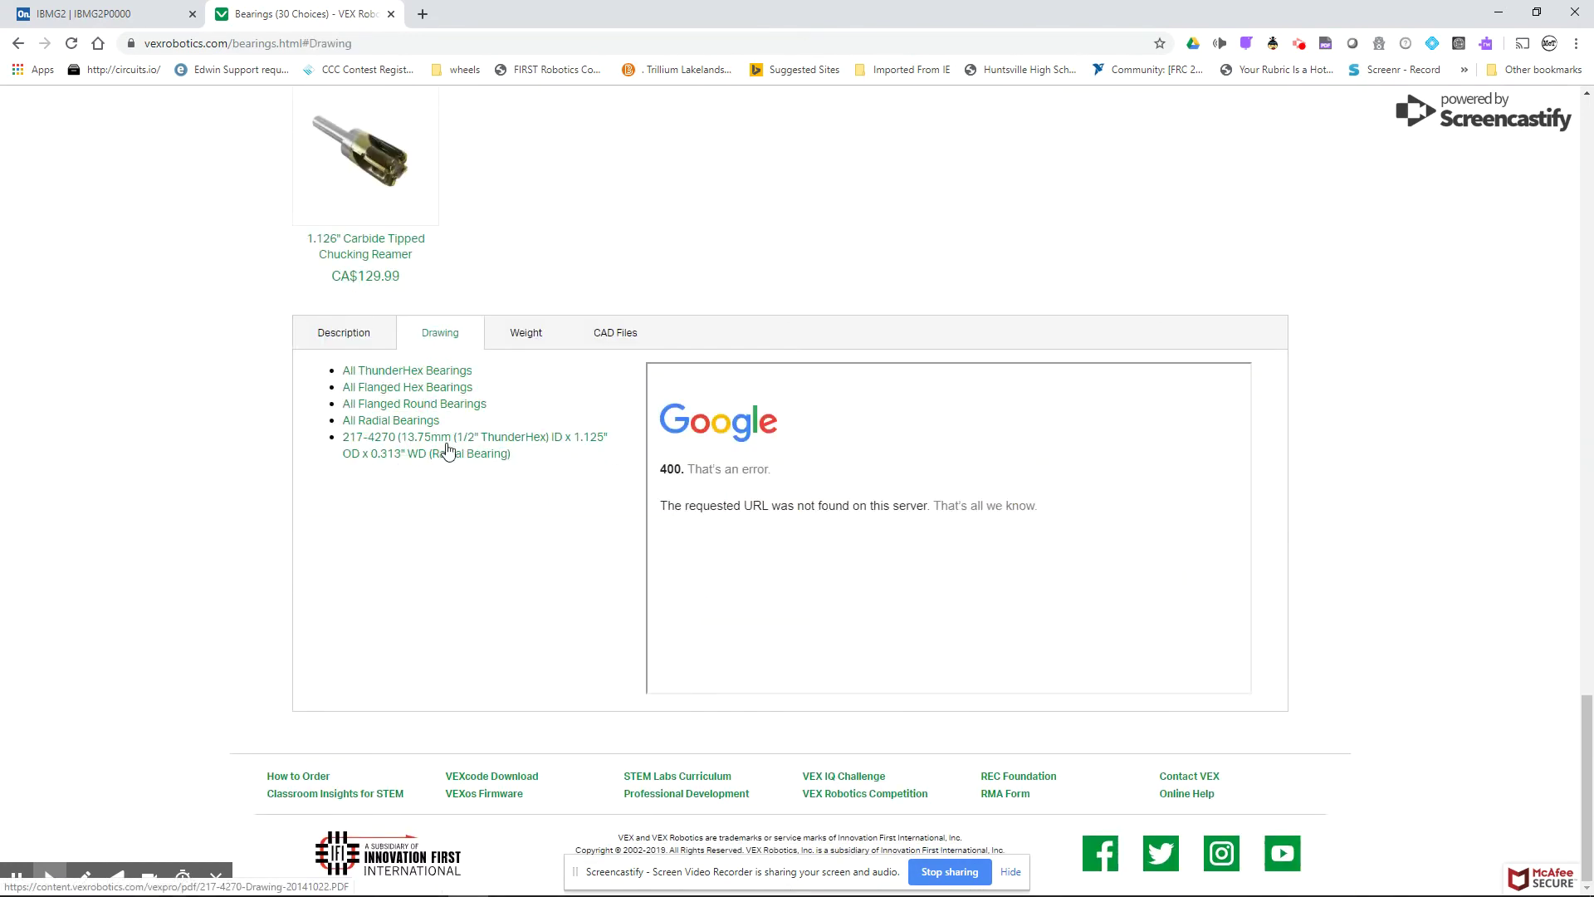
left_click(420, 394)
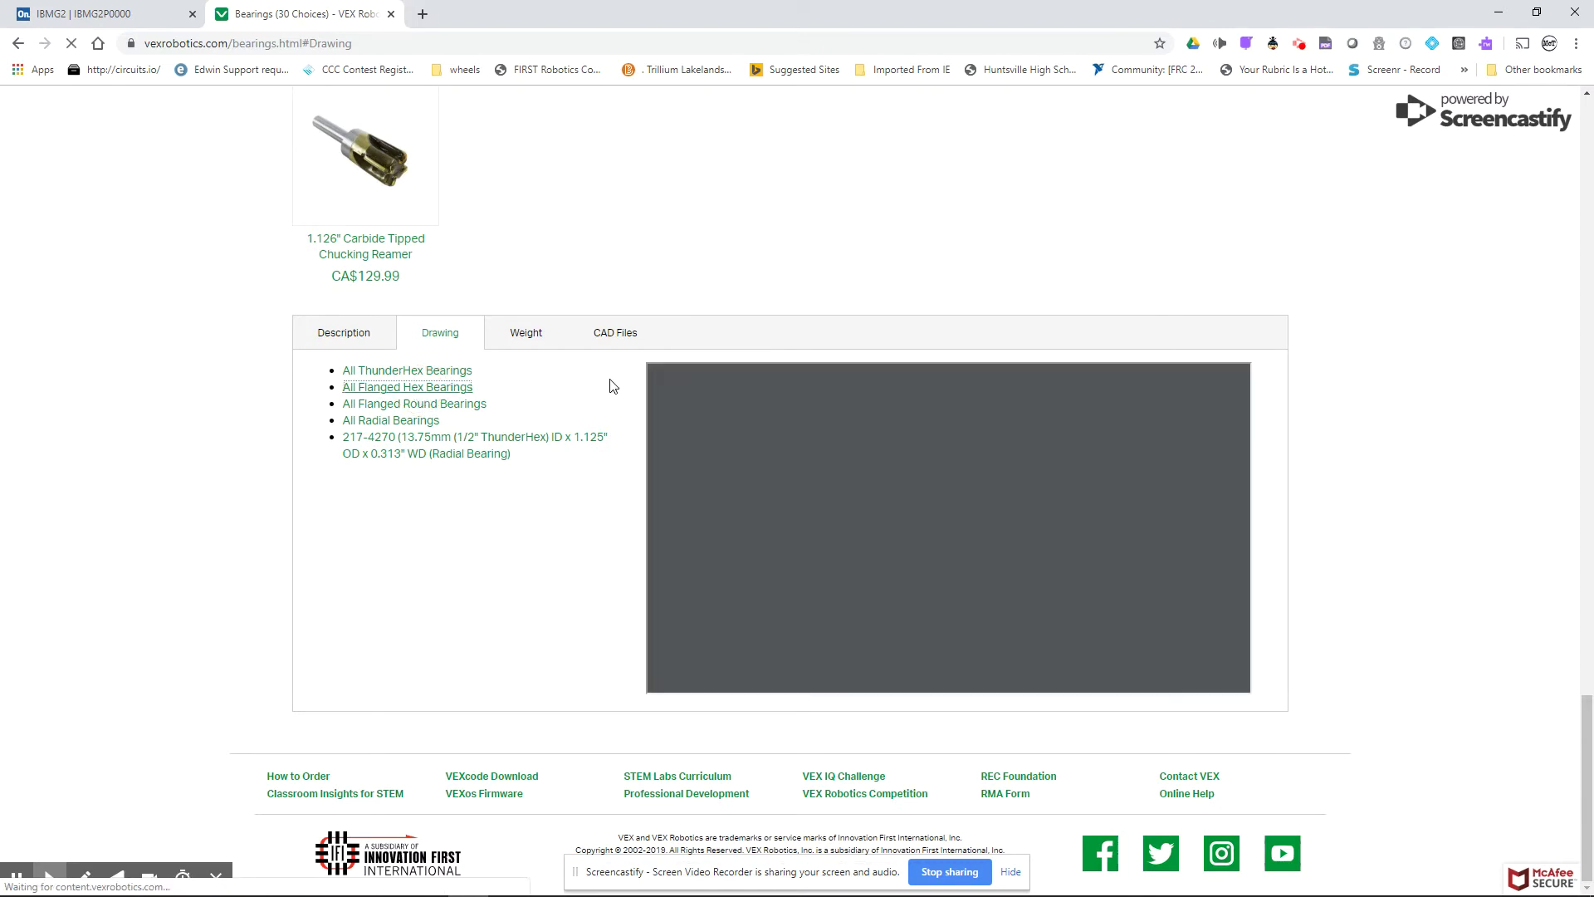
- Examine the hex size, outer diameter and flange dimensions in the flanged hex bearing drawing, and return to the Onshape gearbox document
scroll(971, 520, "down", 1)
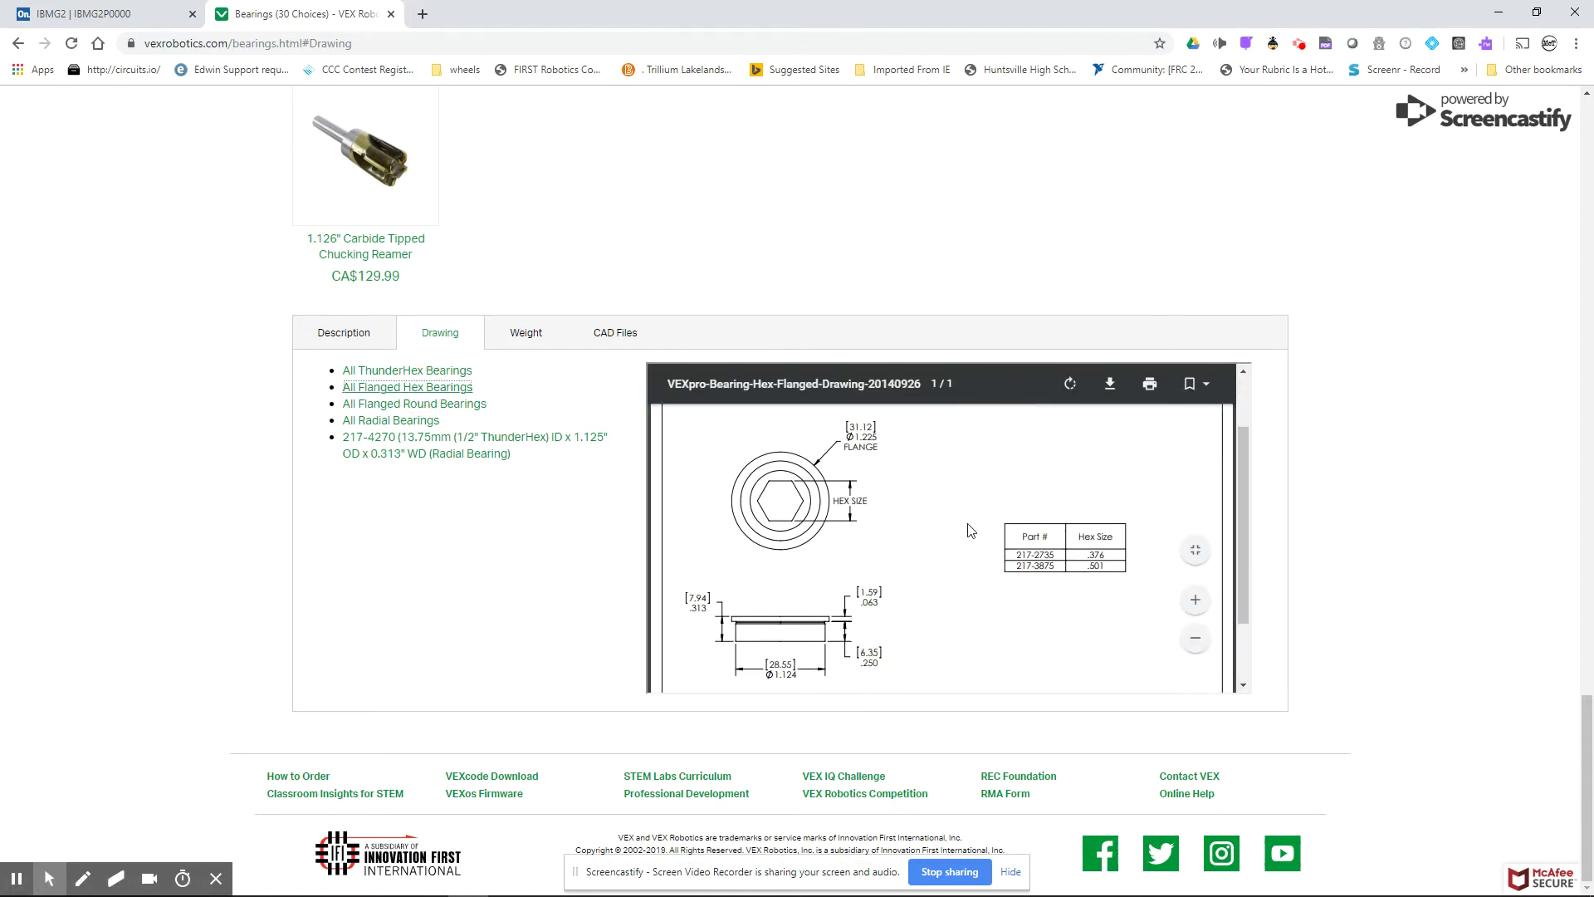
scroll(971, 531, "down", 1)
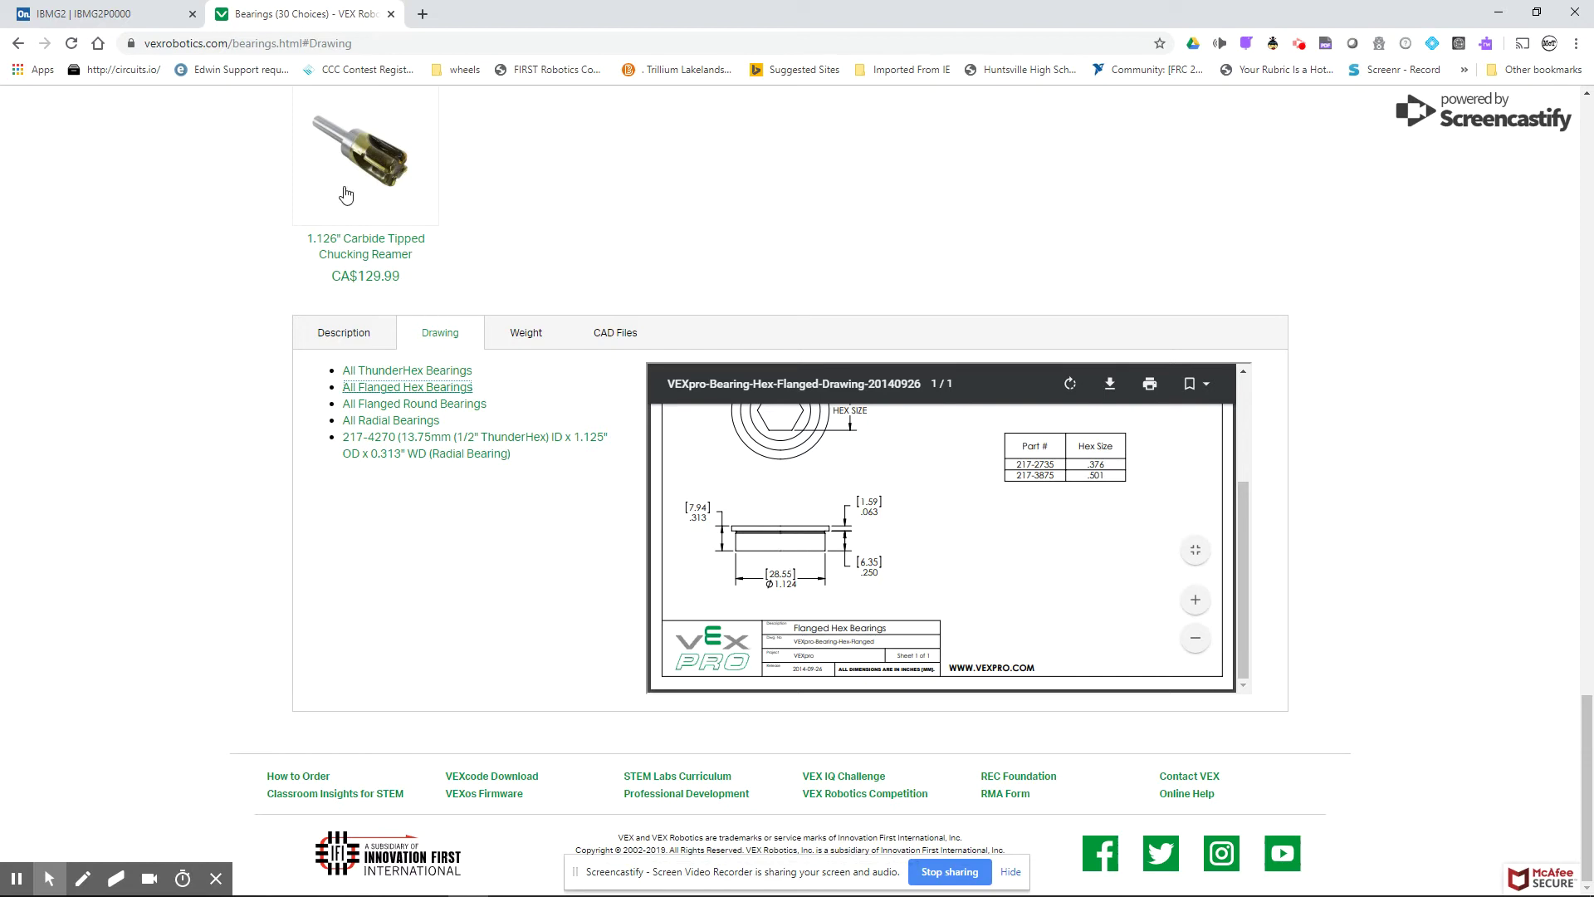
left_click(65, 13)
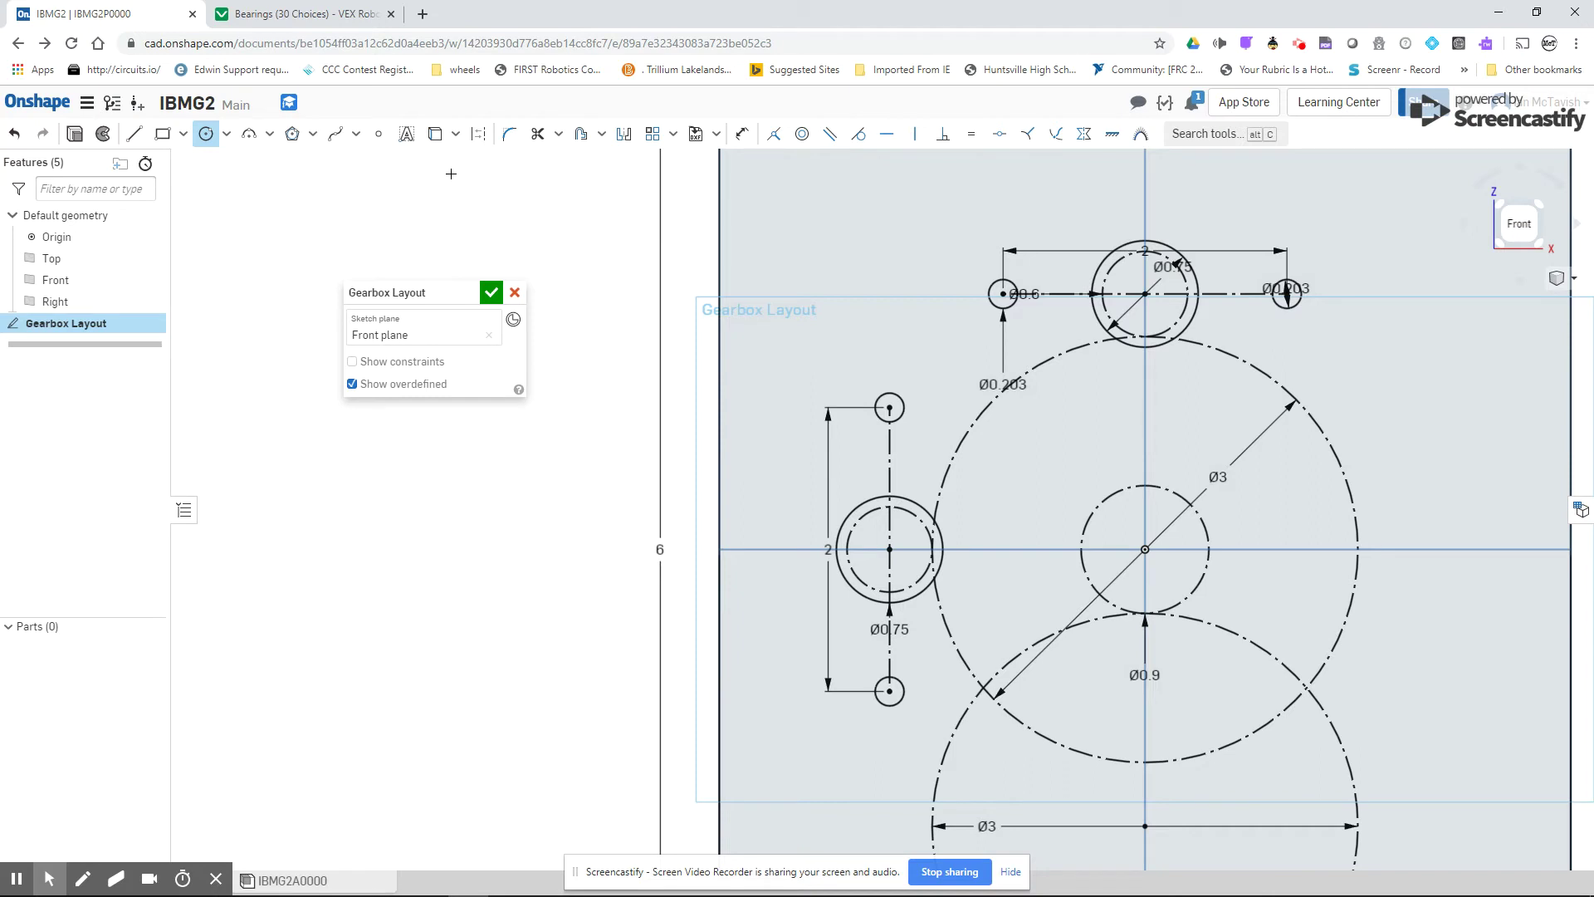
- Draw a 1.125 in diameter bearing hole circle centred on the origin, concentric with the upper 3 in gear circle
left_click(1145, 549)
left_click(1209, 476)
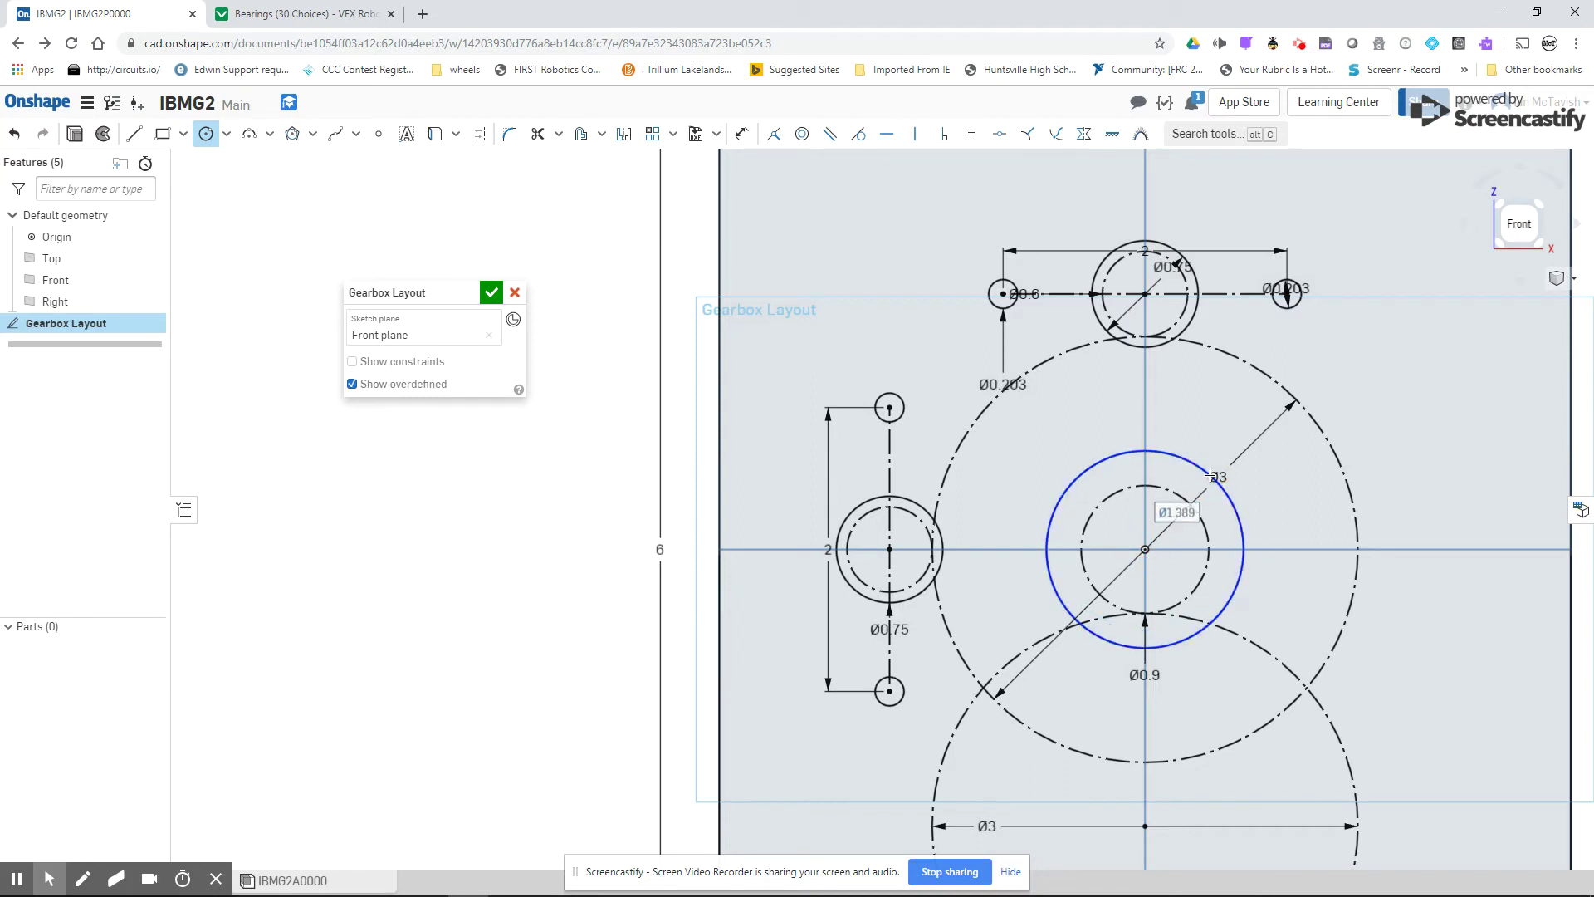
type("1.125")
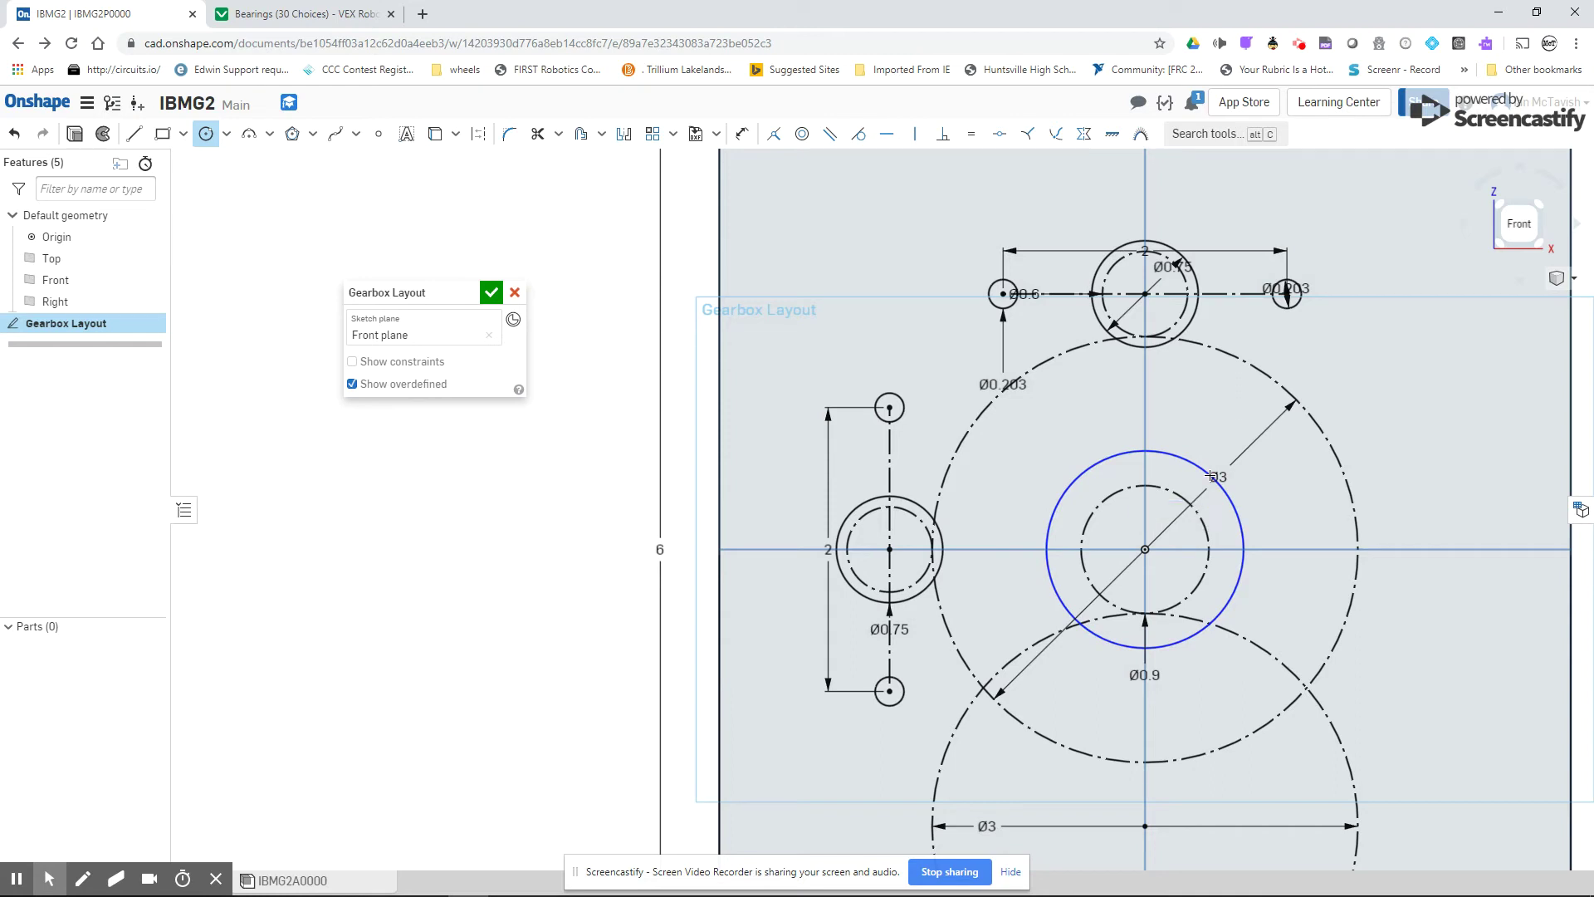
key("Return")
- Draw a 1.125 in diameter circle concentric with the lower 3 in gear circle and finish the Gearbox Layout sketch
scroll(1183, 722, "down", 3)
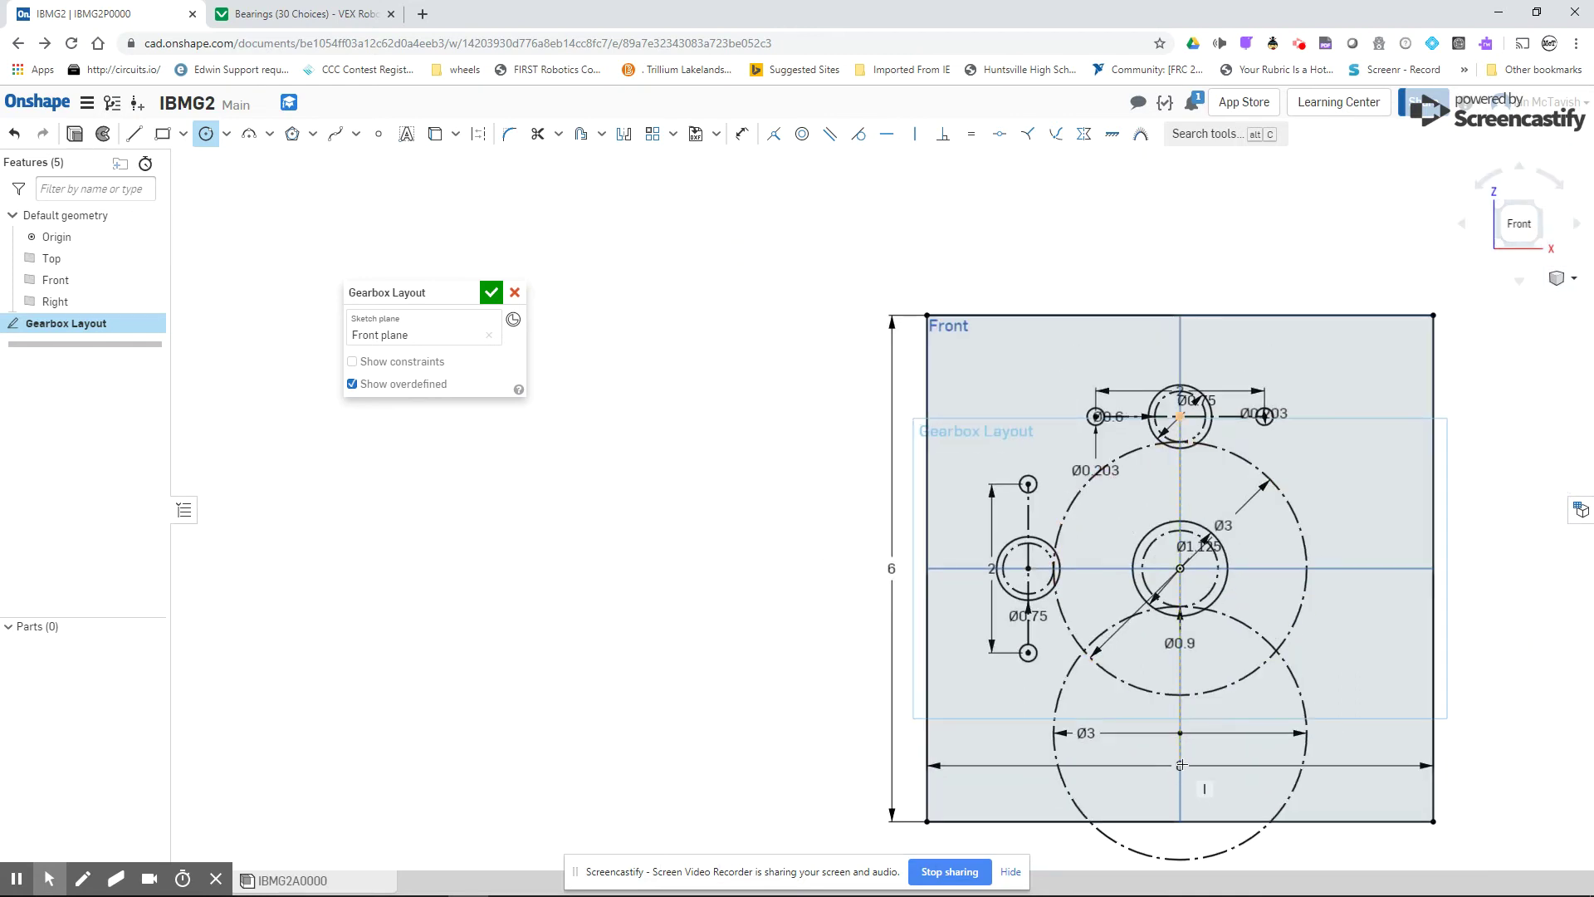
scroll(1181, 714, "up", 5)
left_click(1179, 702)
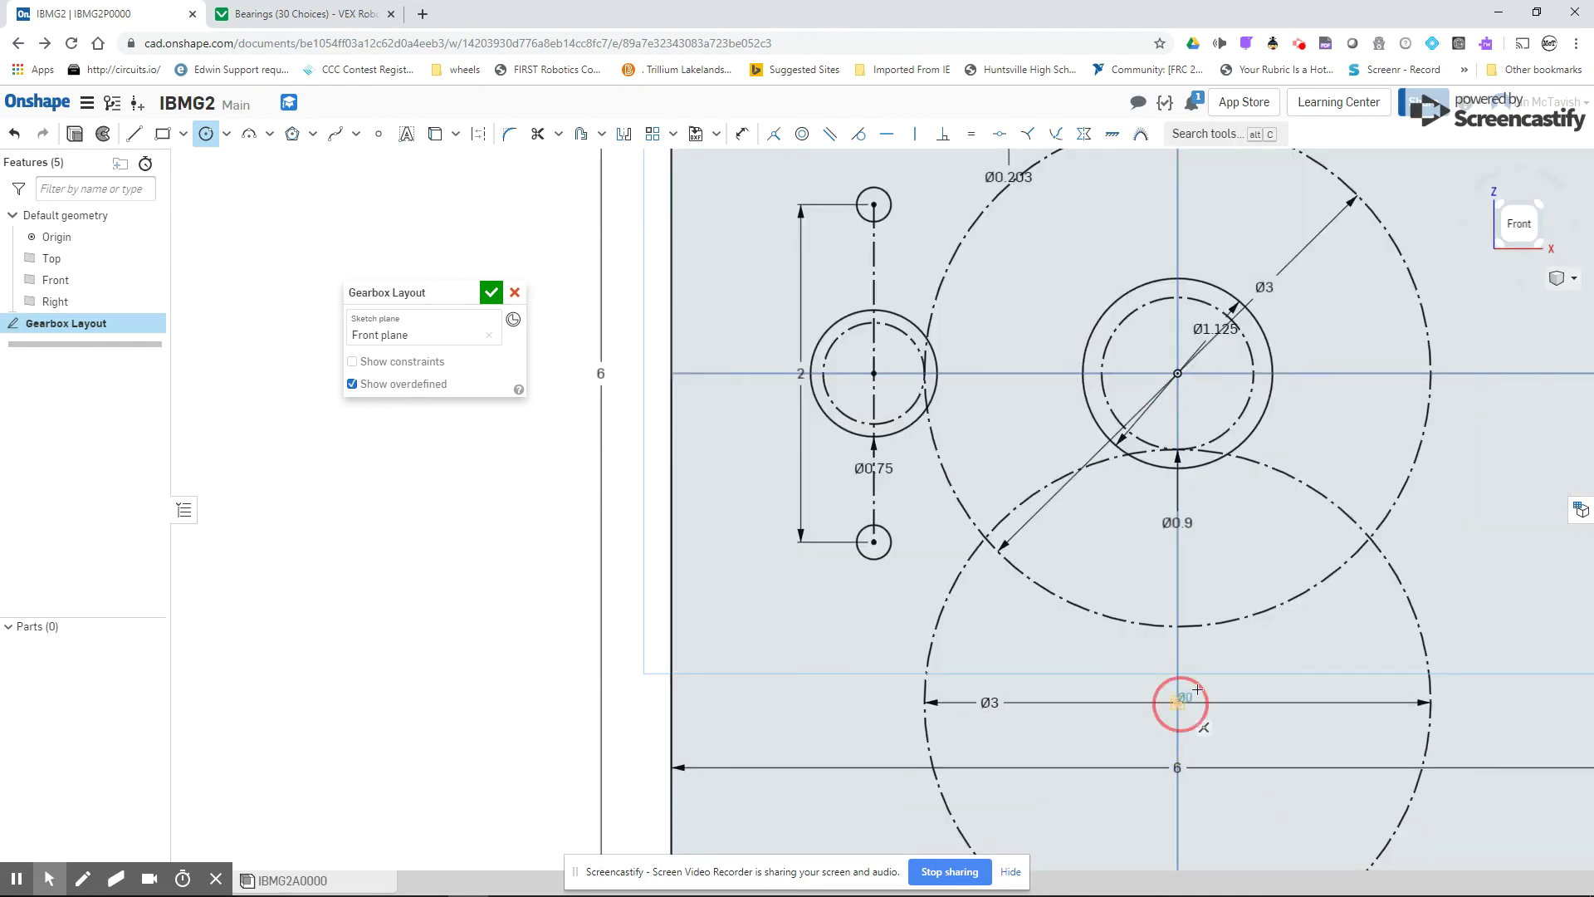
left_click(1224, 673)
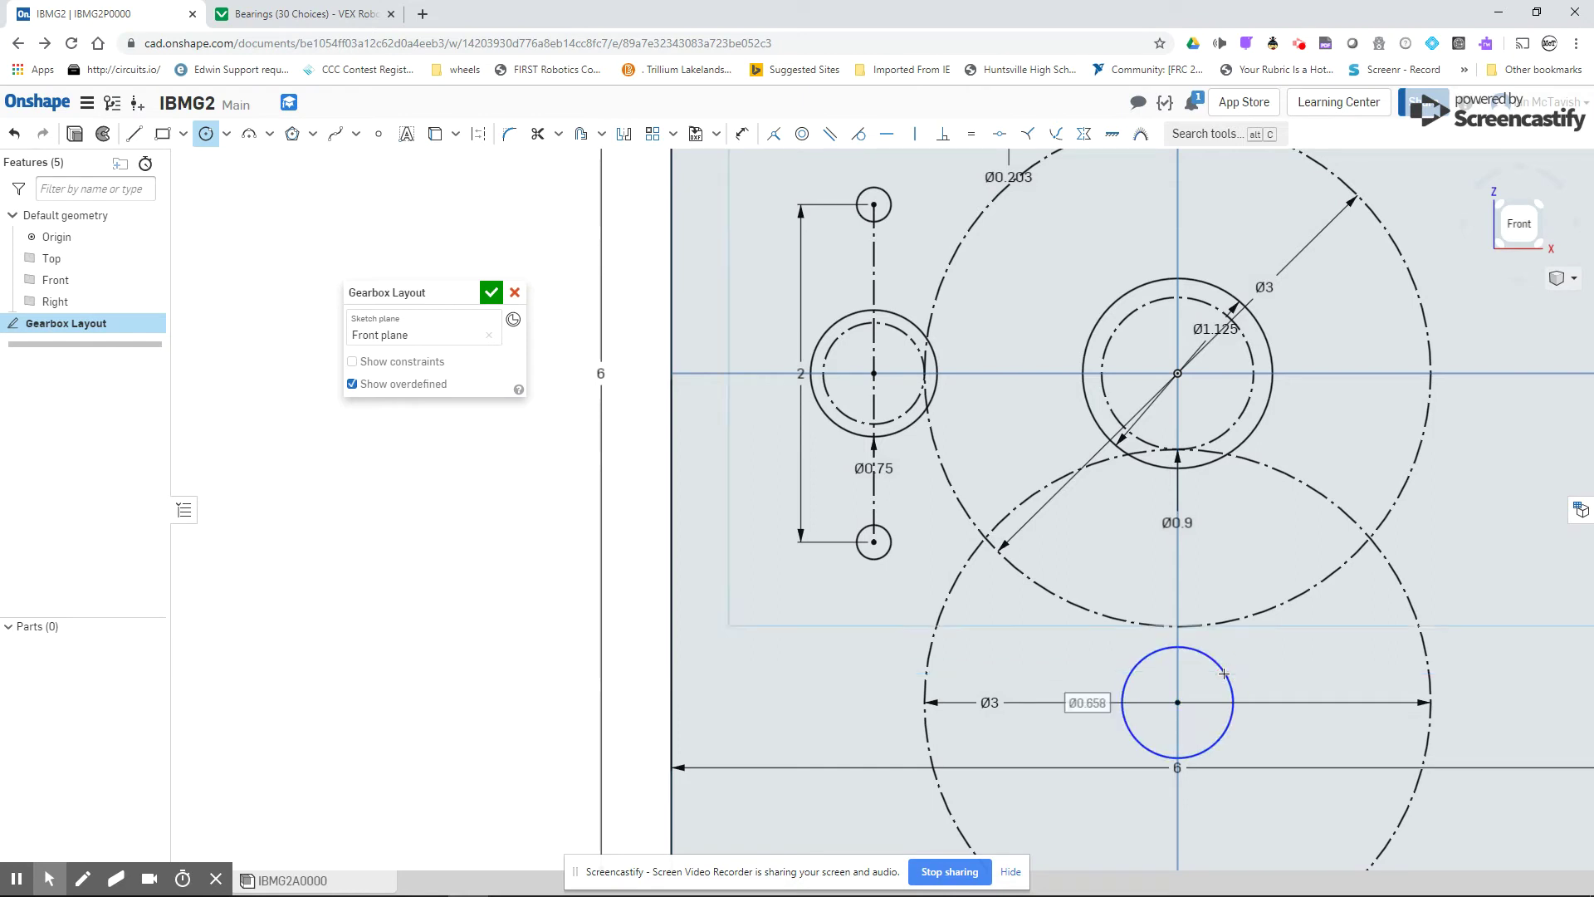
type("1.125")
key("Return")
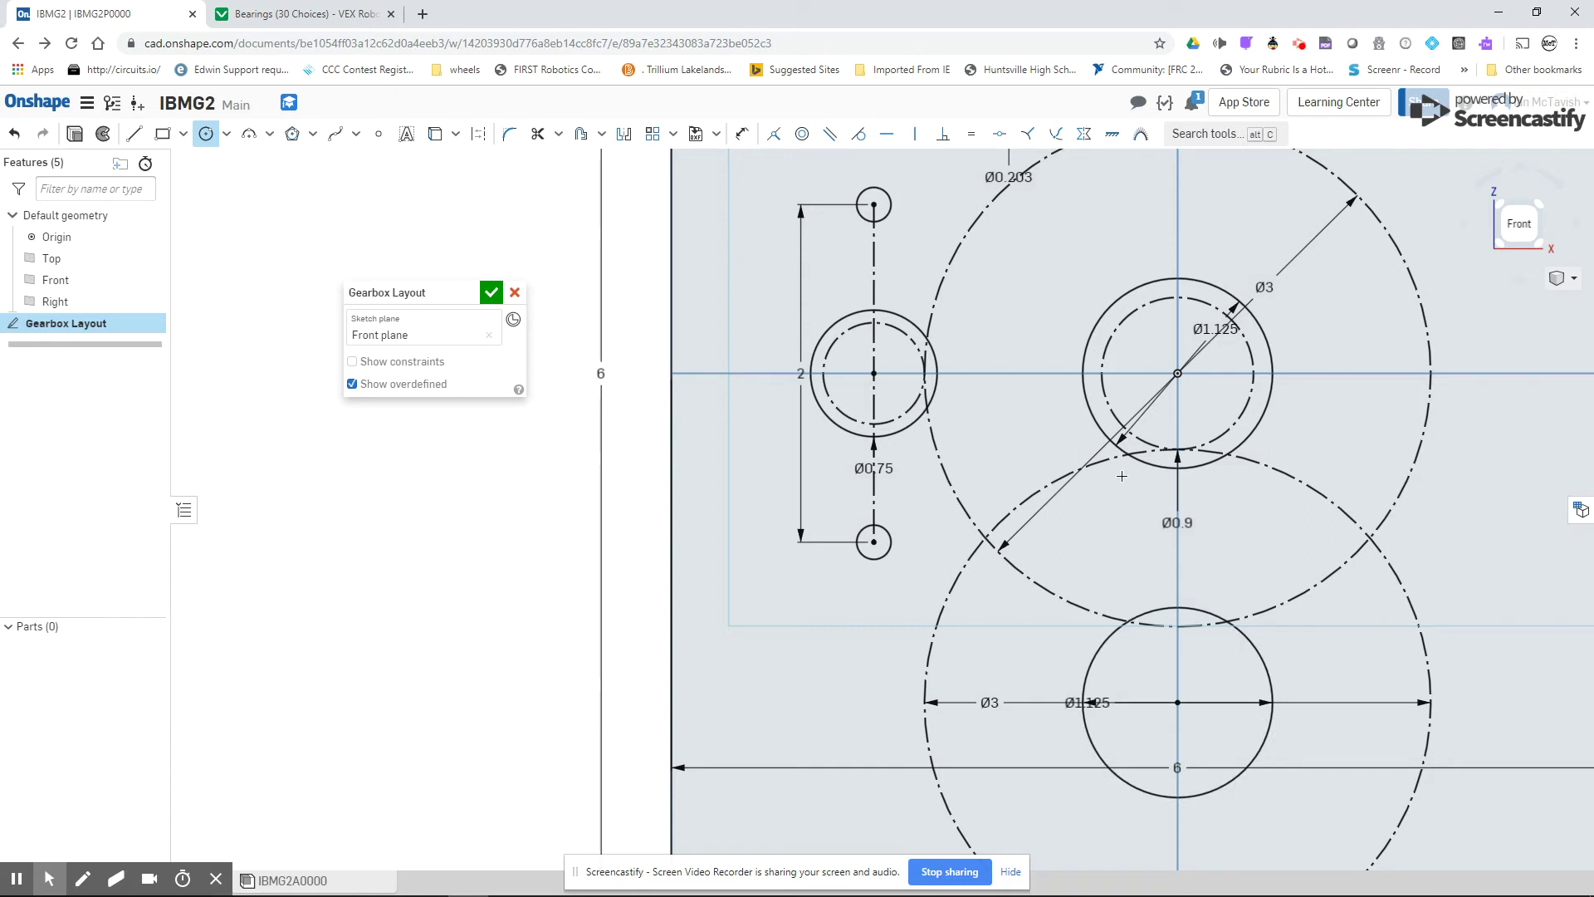
left_click(492, 299)
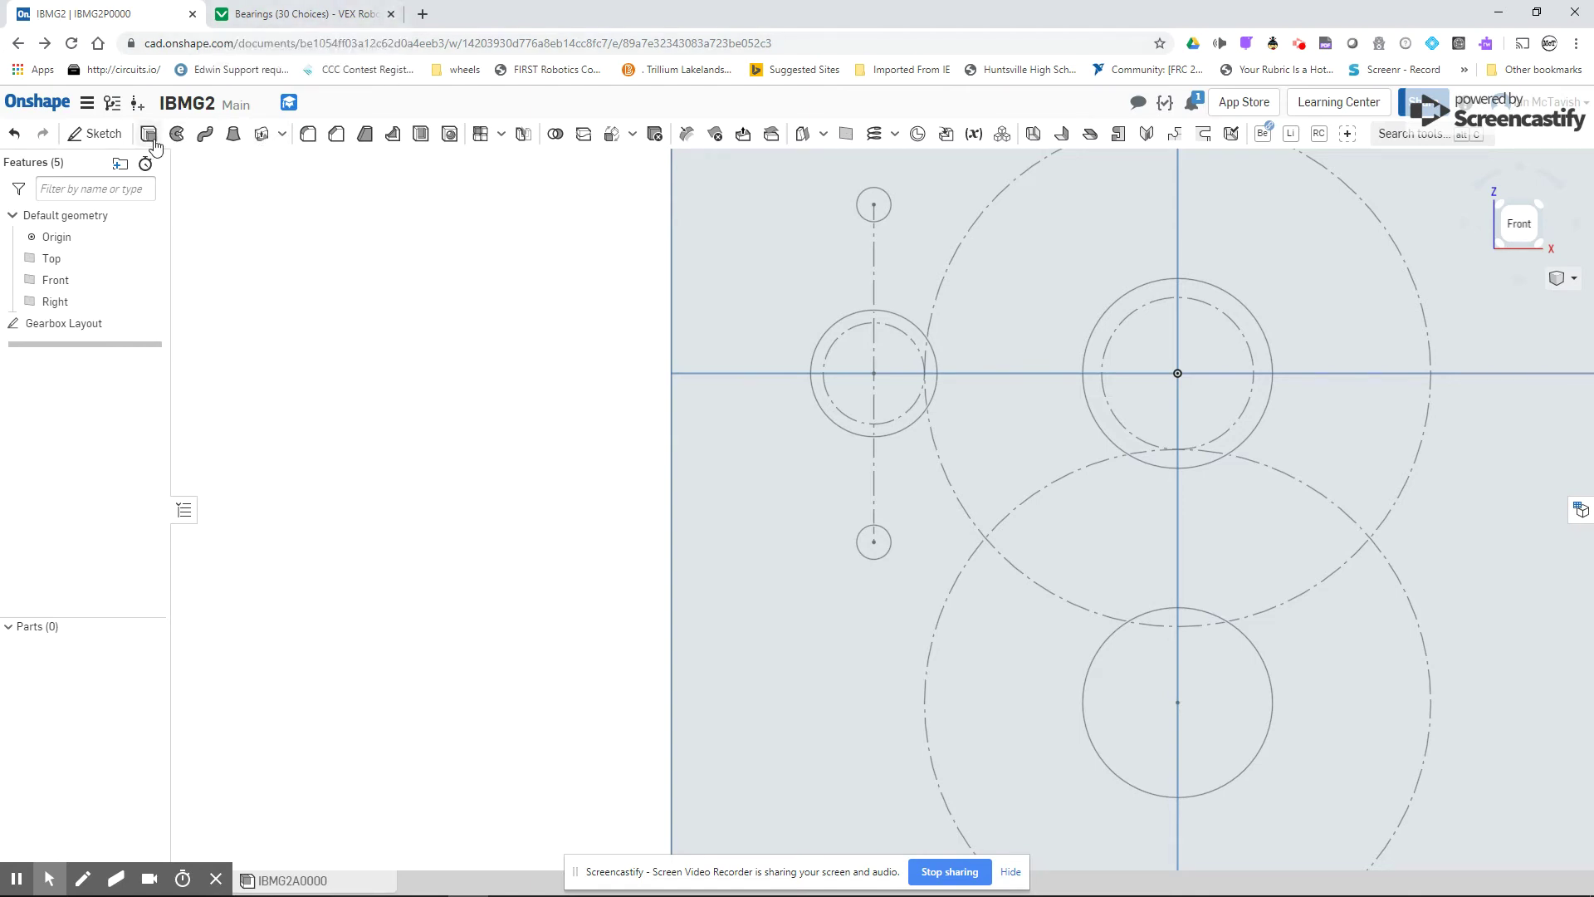
- Extrude the plate region of the Gearbox Layout sketch around the holes as a new solid with a 0.125 in blind depth
left_click(704, 211)
key("shift+e")
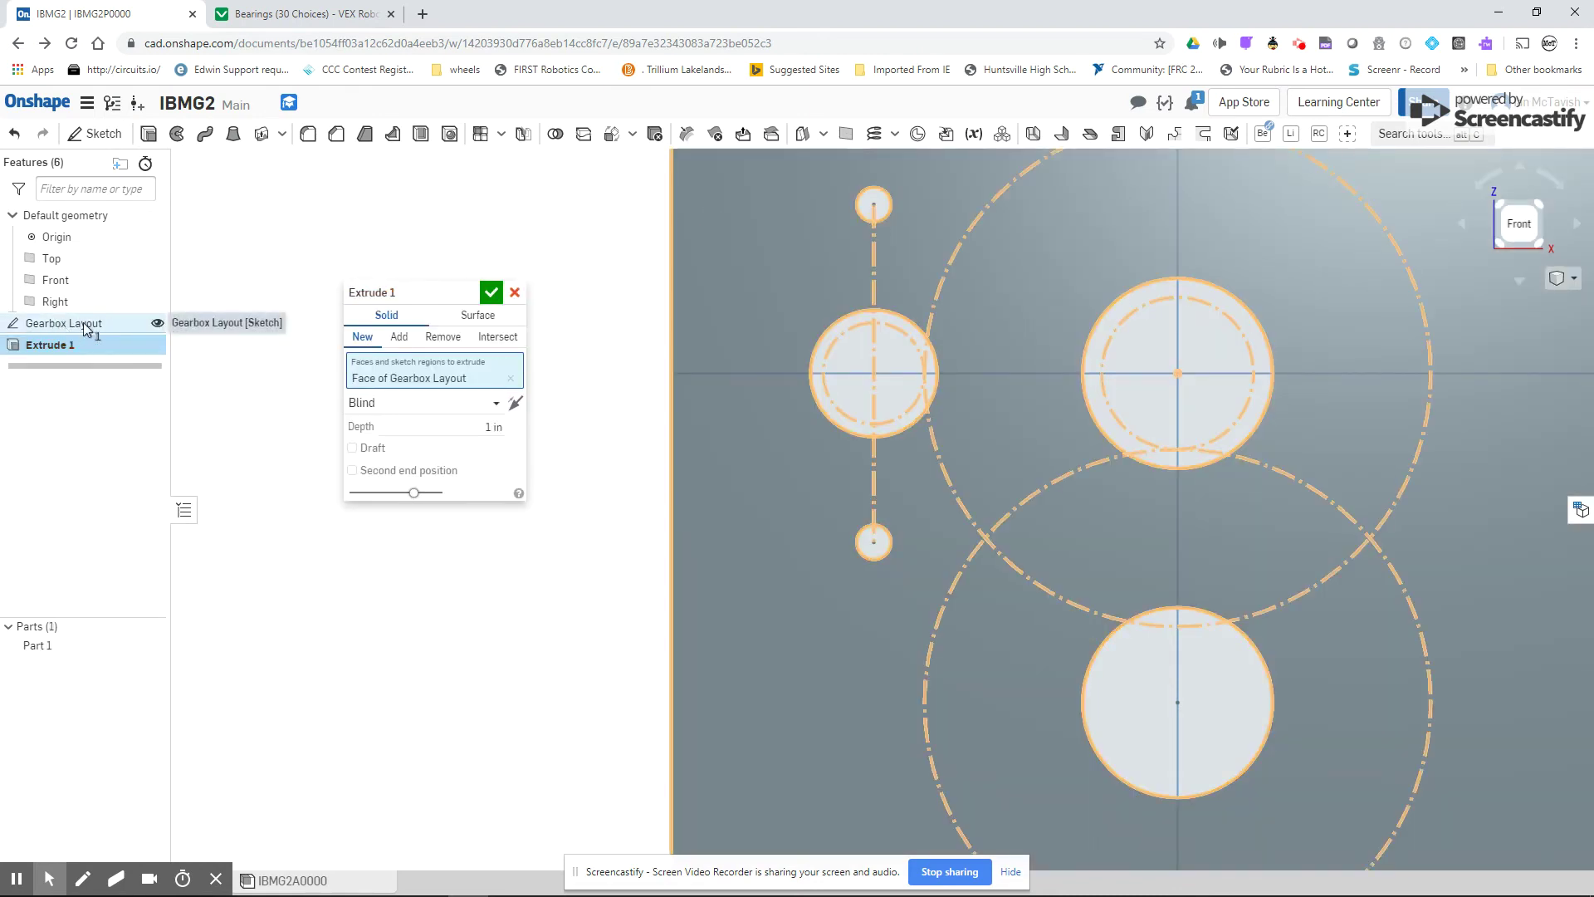
scroll(604, 294, "down", 5)
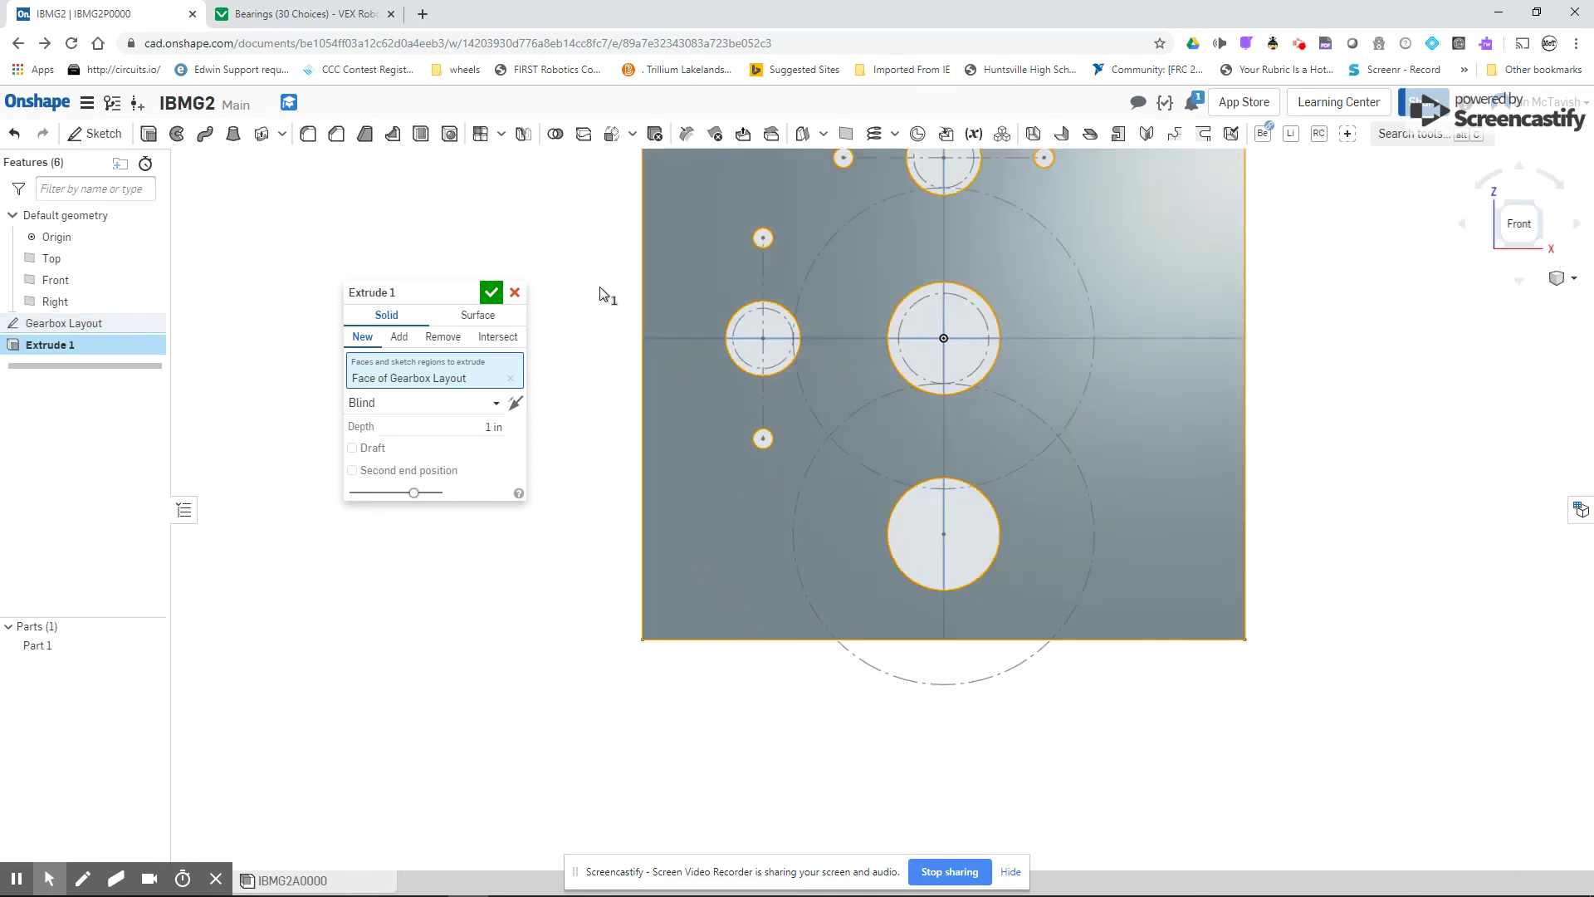
scroll(591, 199, "down", 2)
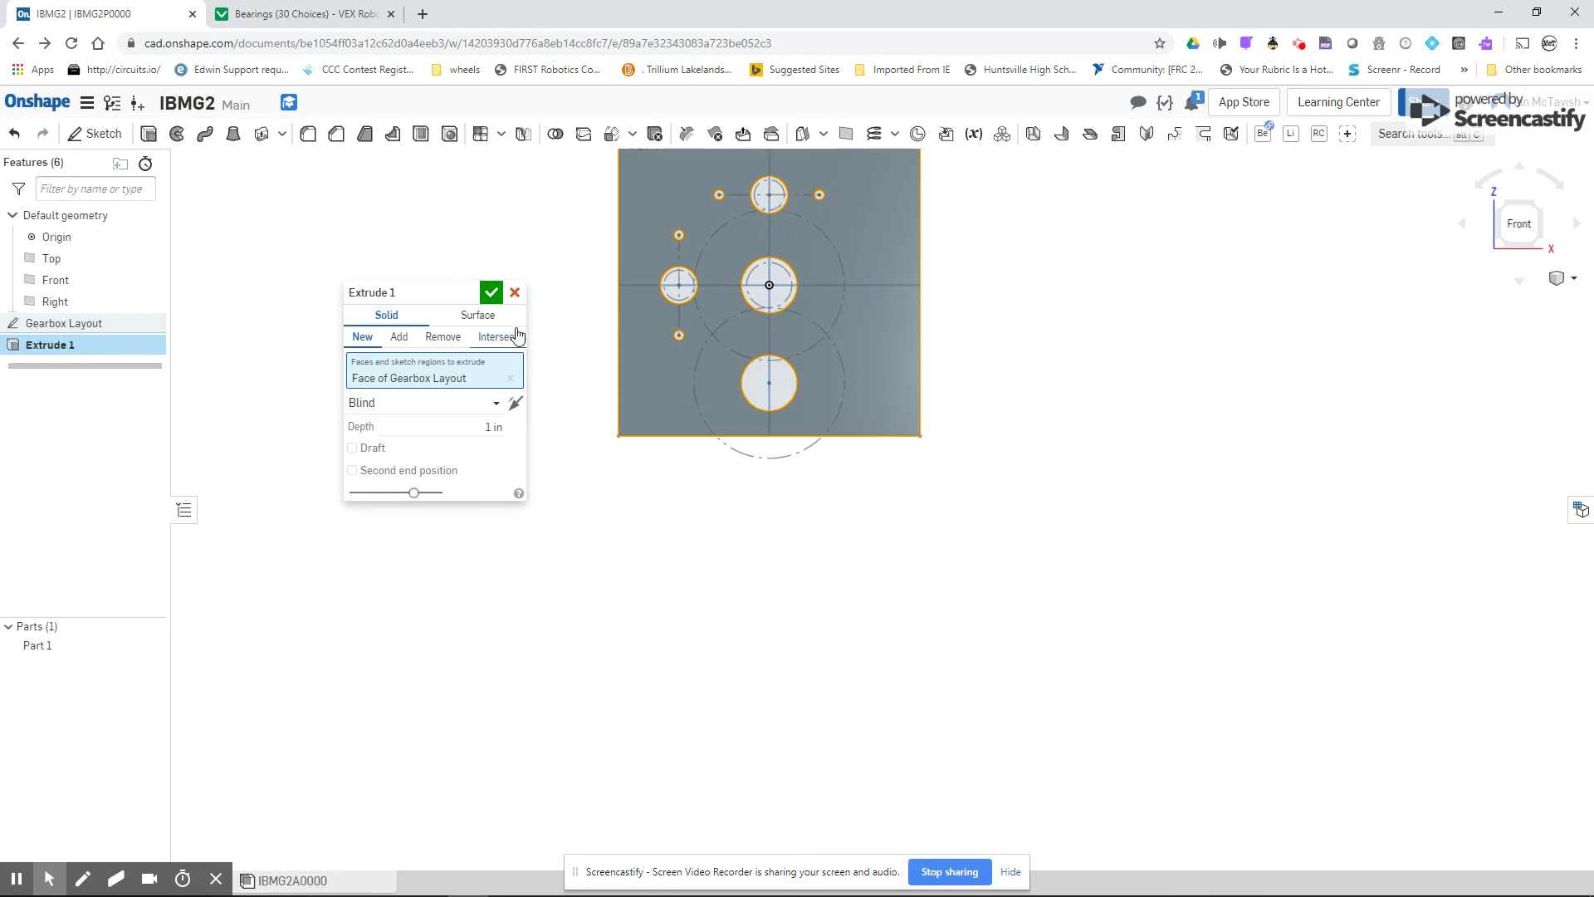
left_click(490, 423)
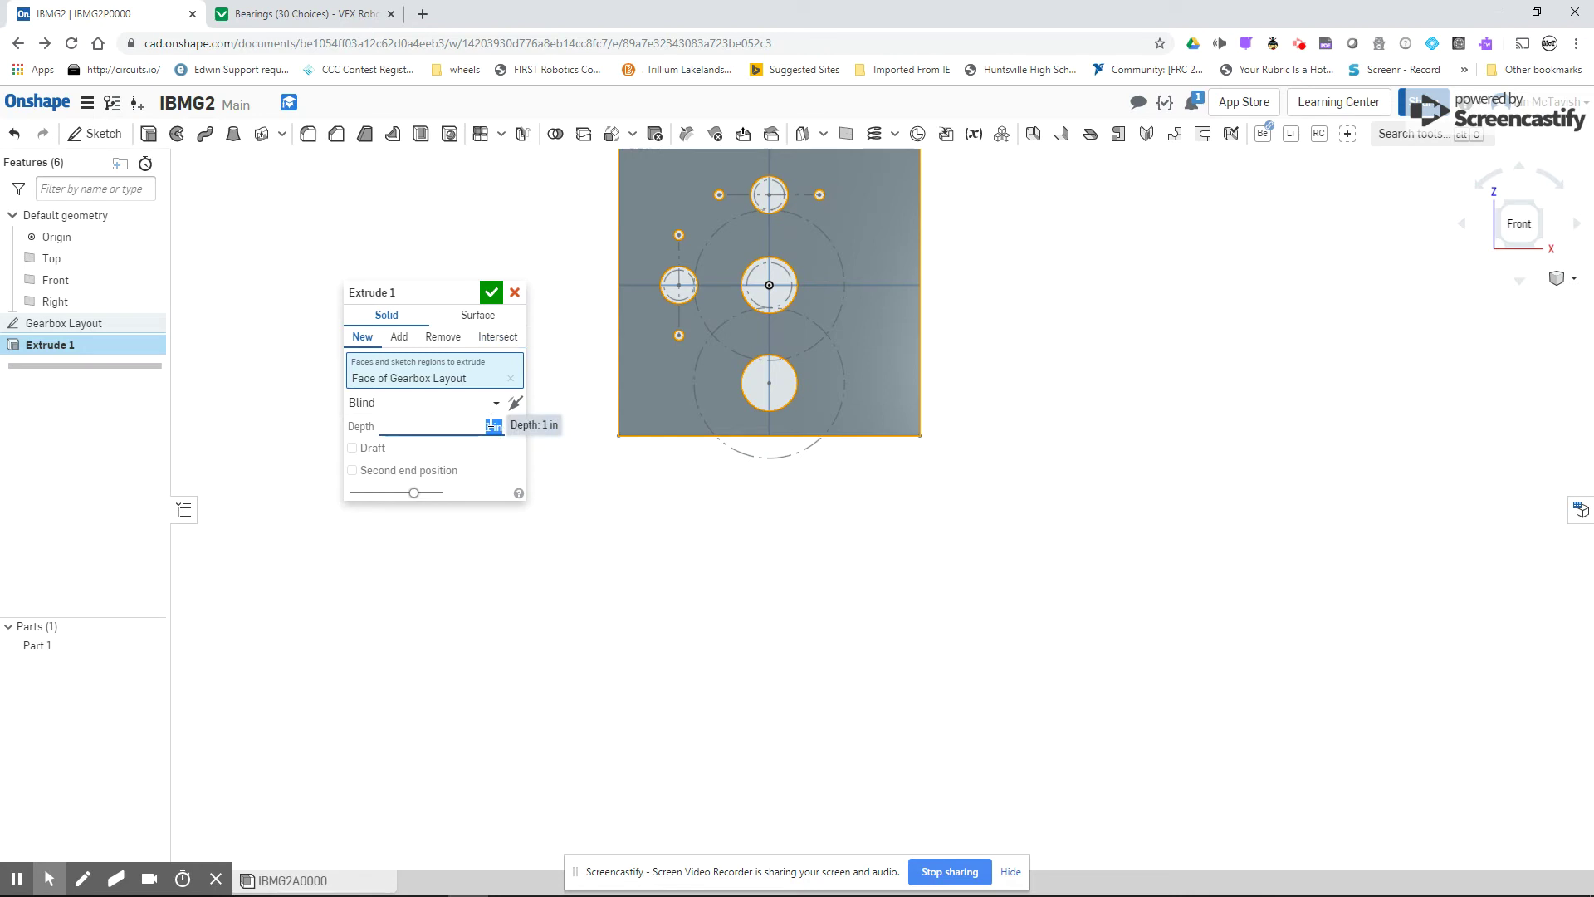
type("0.125")
left_click(492, 292)
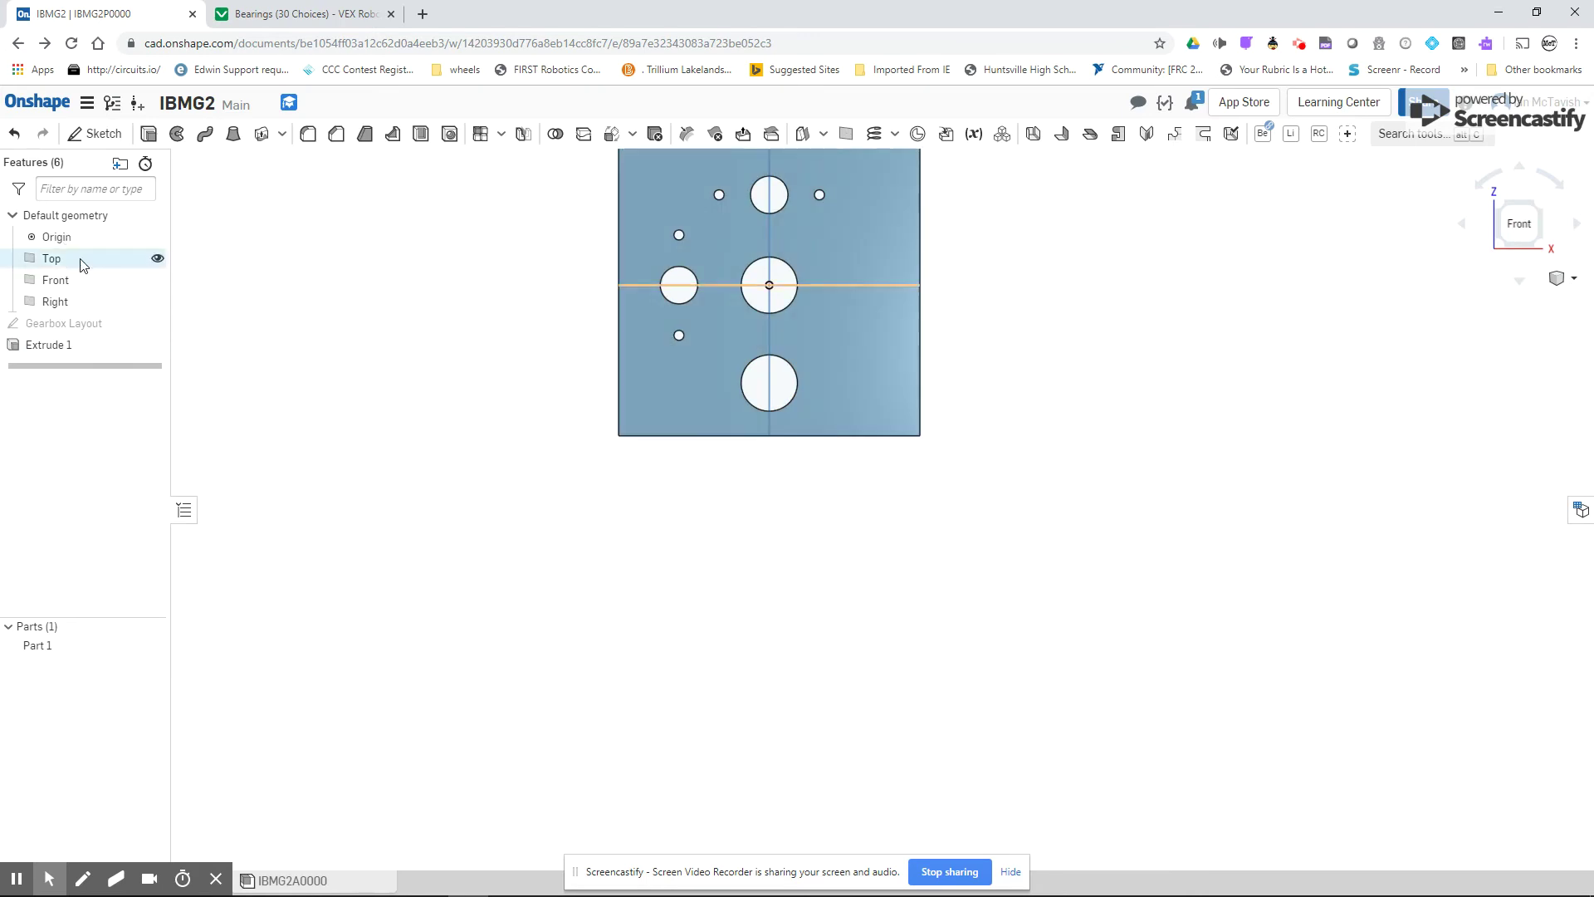
- Edit the Gearbox Layout sketch to set the plate rectangle's height to 9 in, and accept the sketch
double_click(73, 325)
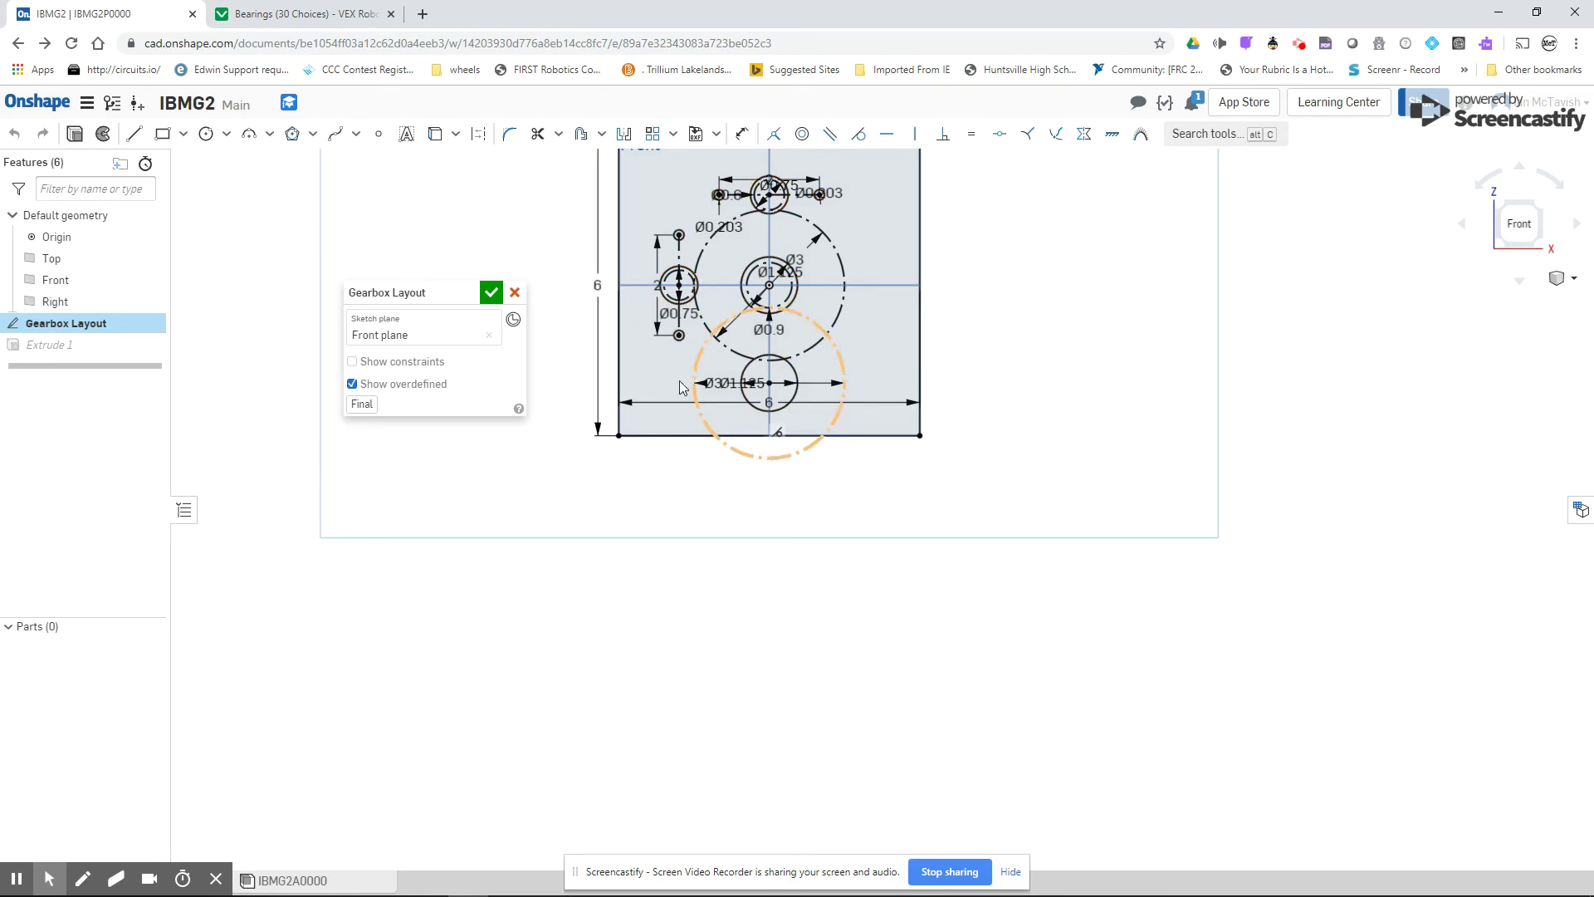
left_click(596, 283)
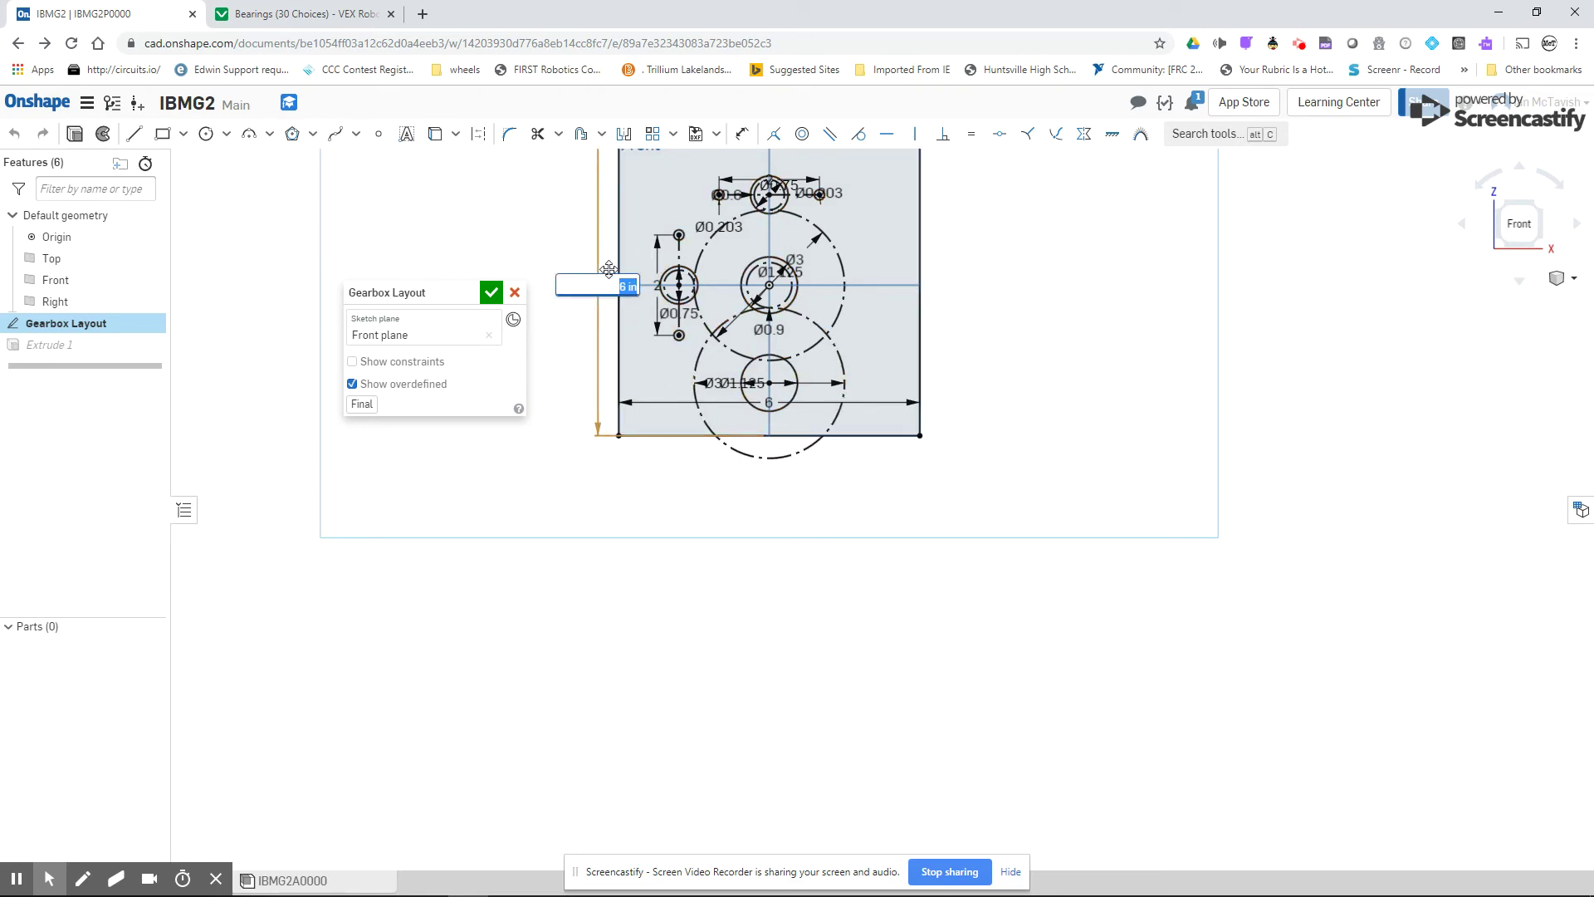
type("9")
key("Return")
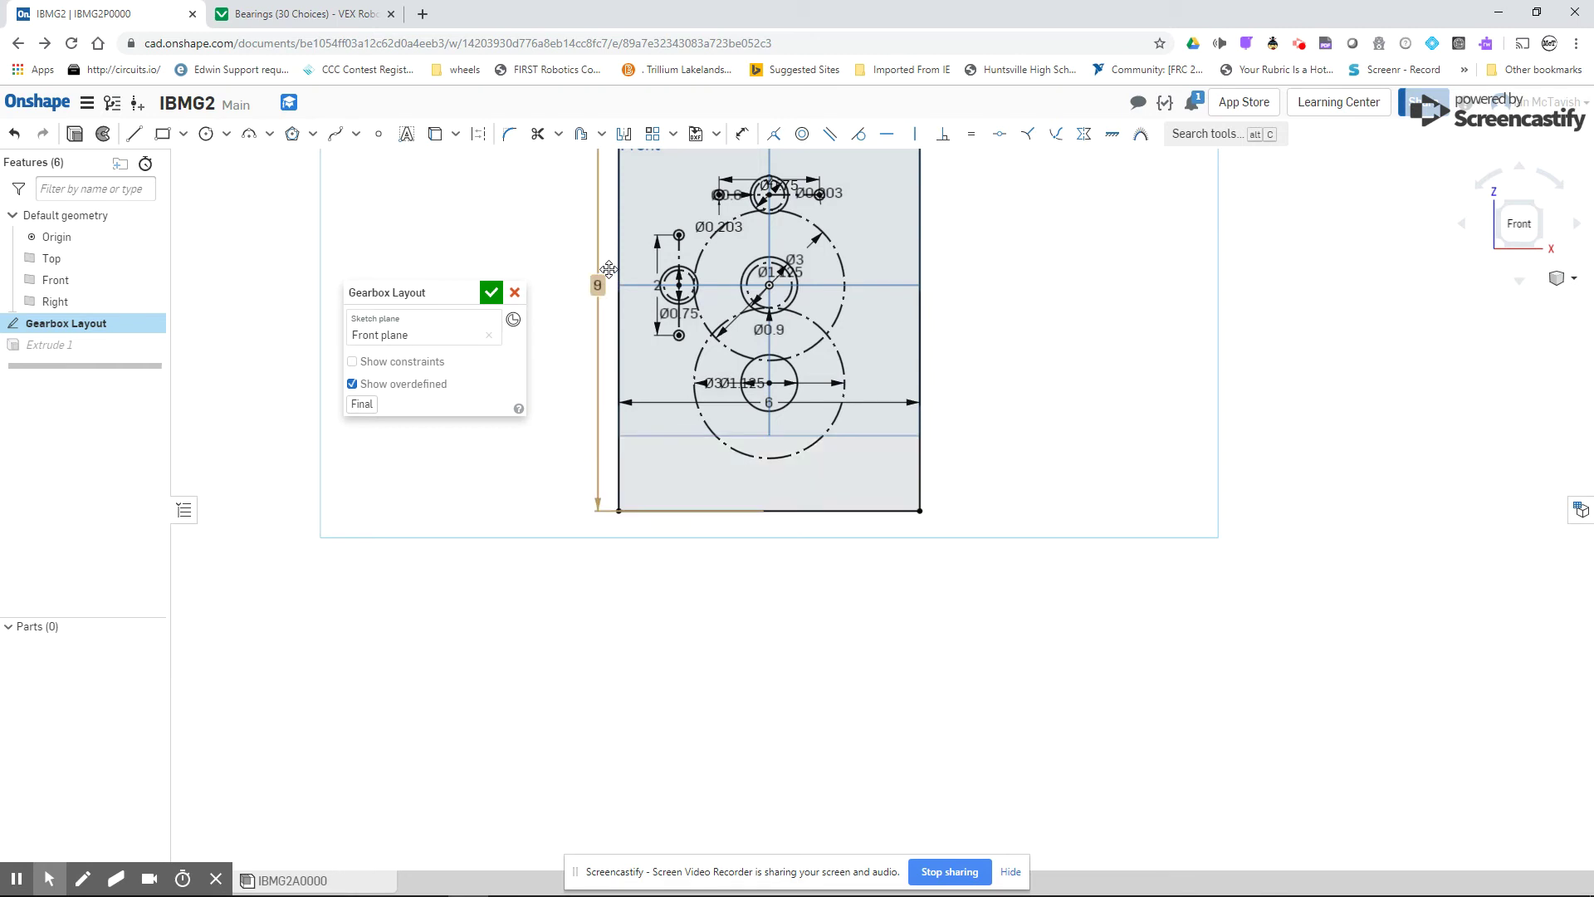
scroll(602, 217, "down", 5)
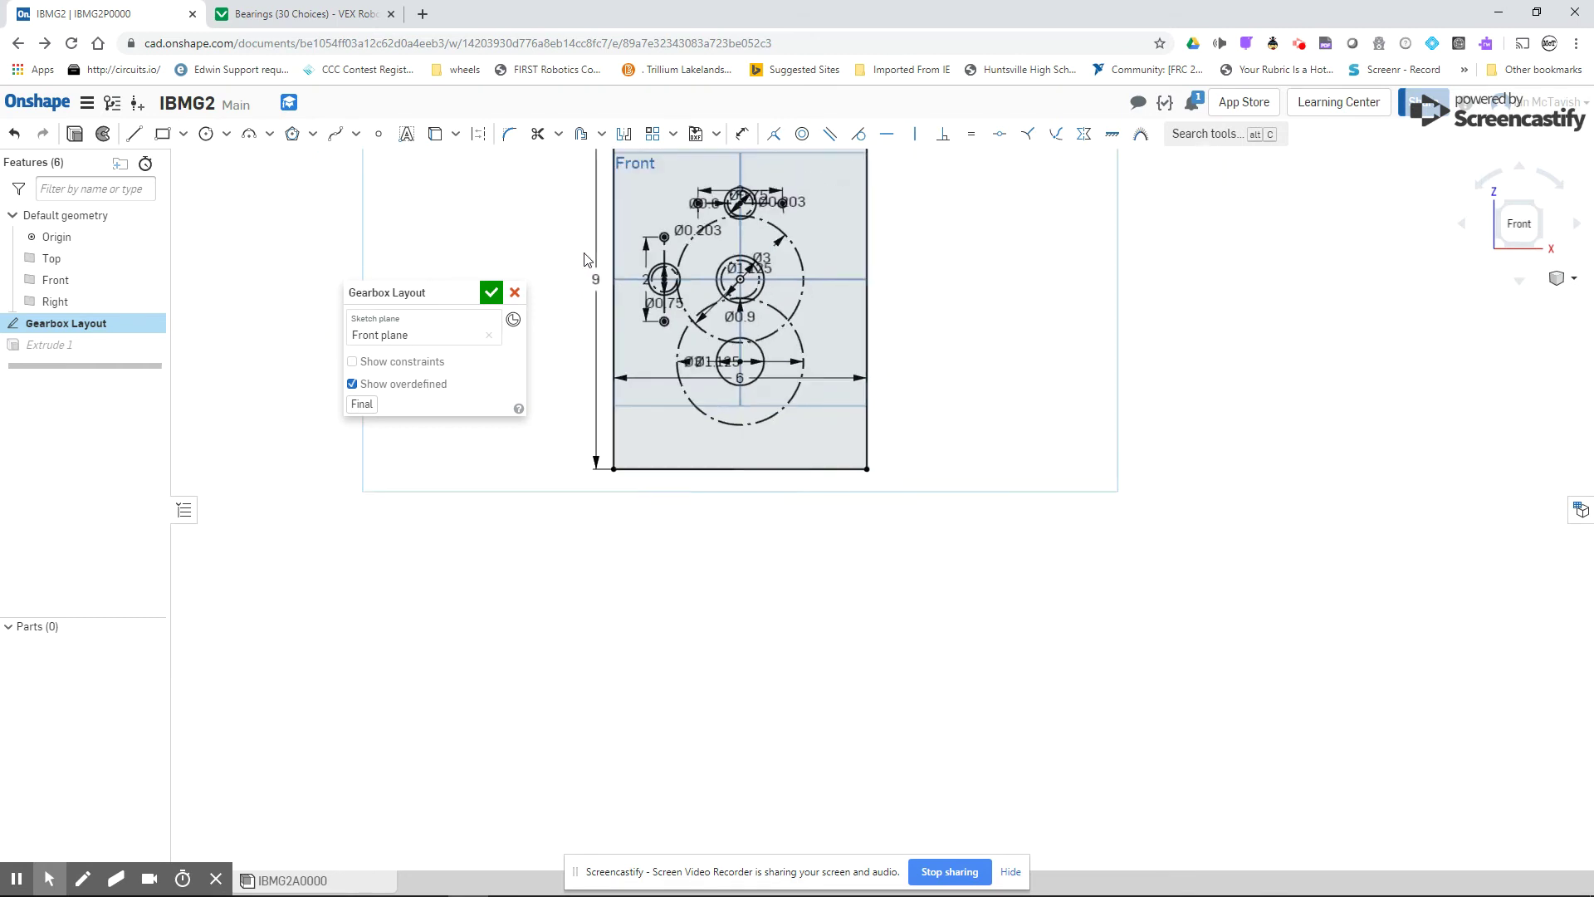
left_click(491, 292)
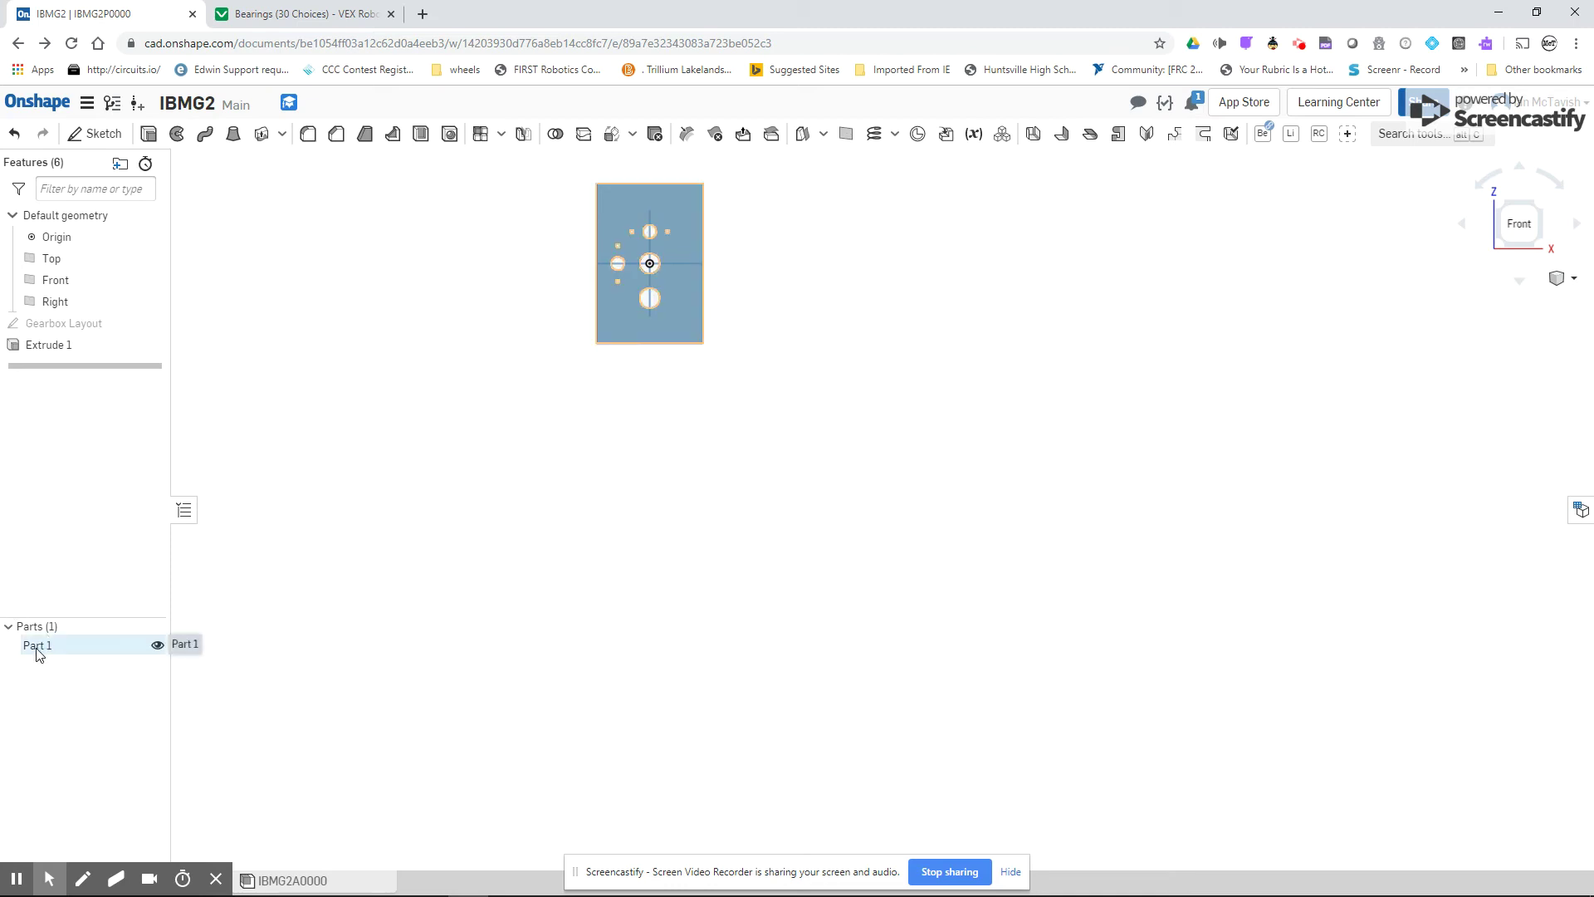
- Rename the Extrude 1 feature as "Gearbox extrude"
right_click(86, 347)
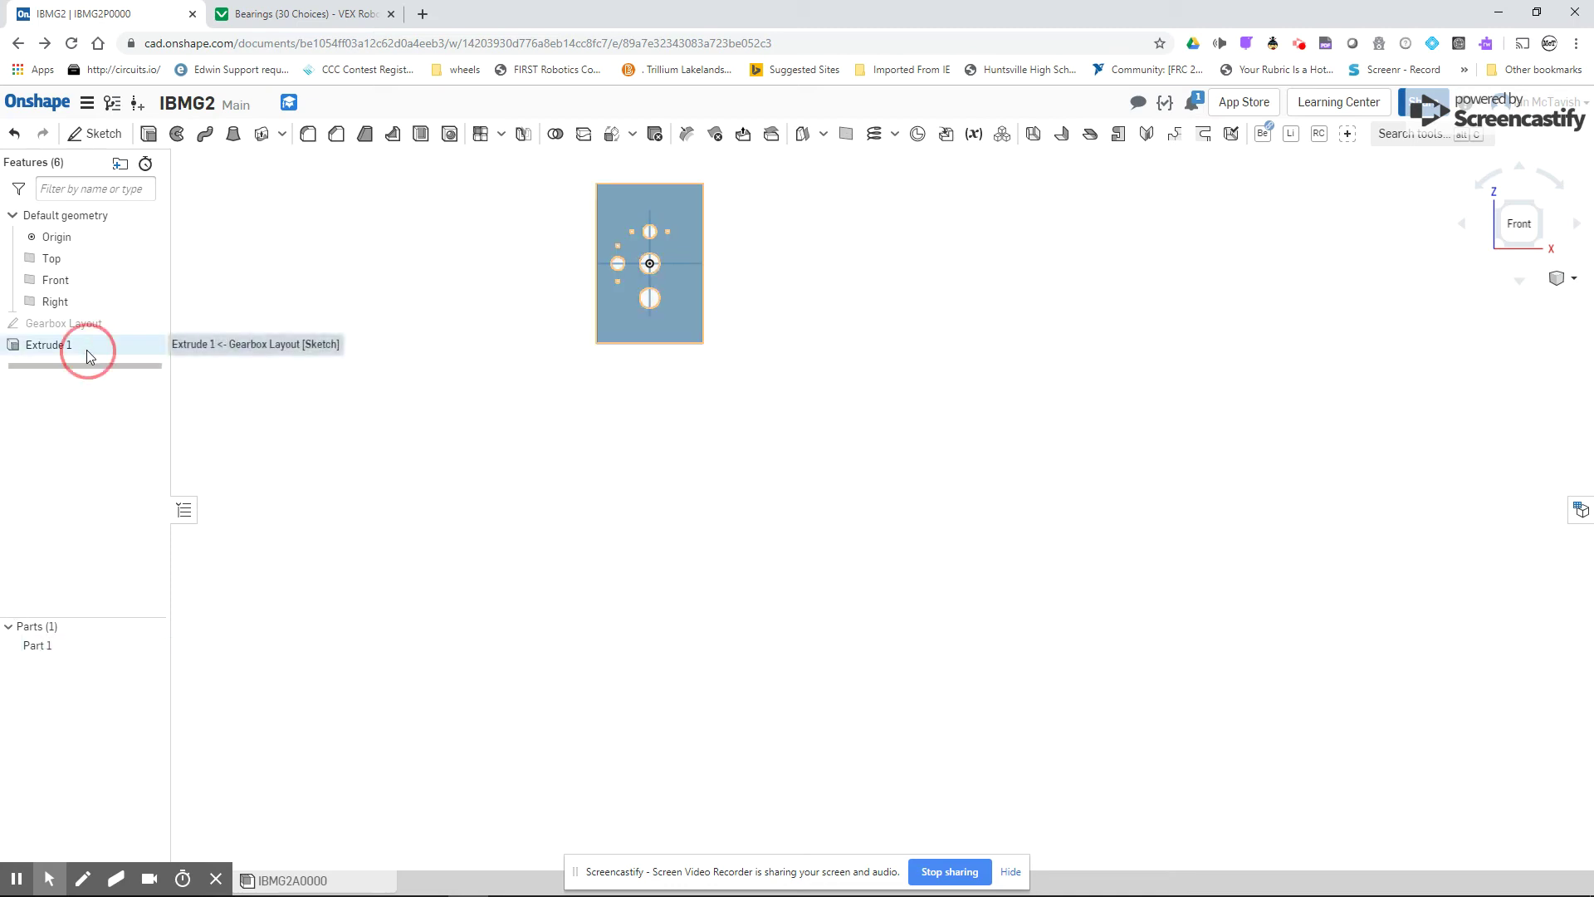
left_click(107, 360)
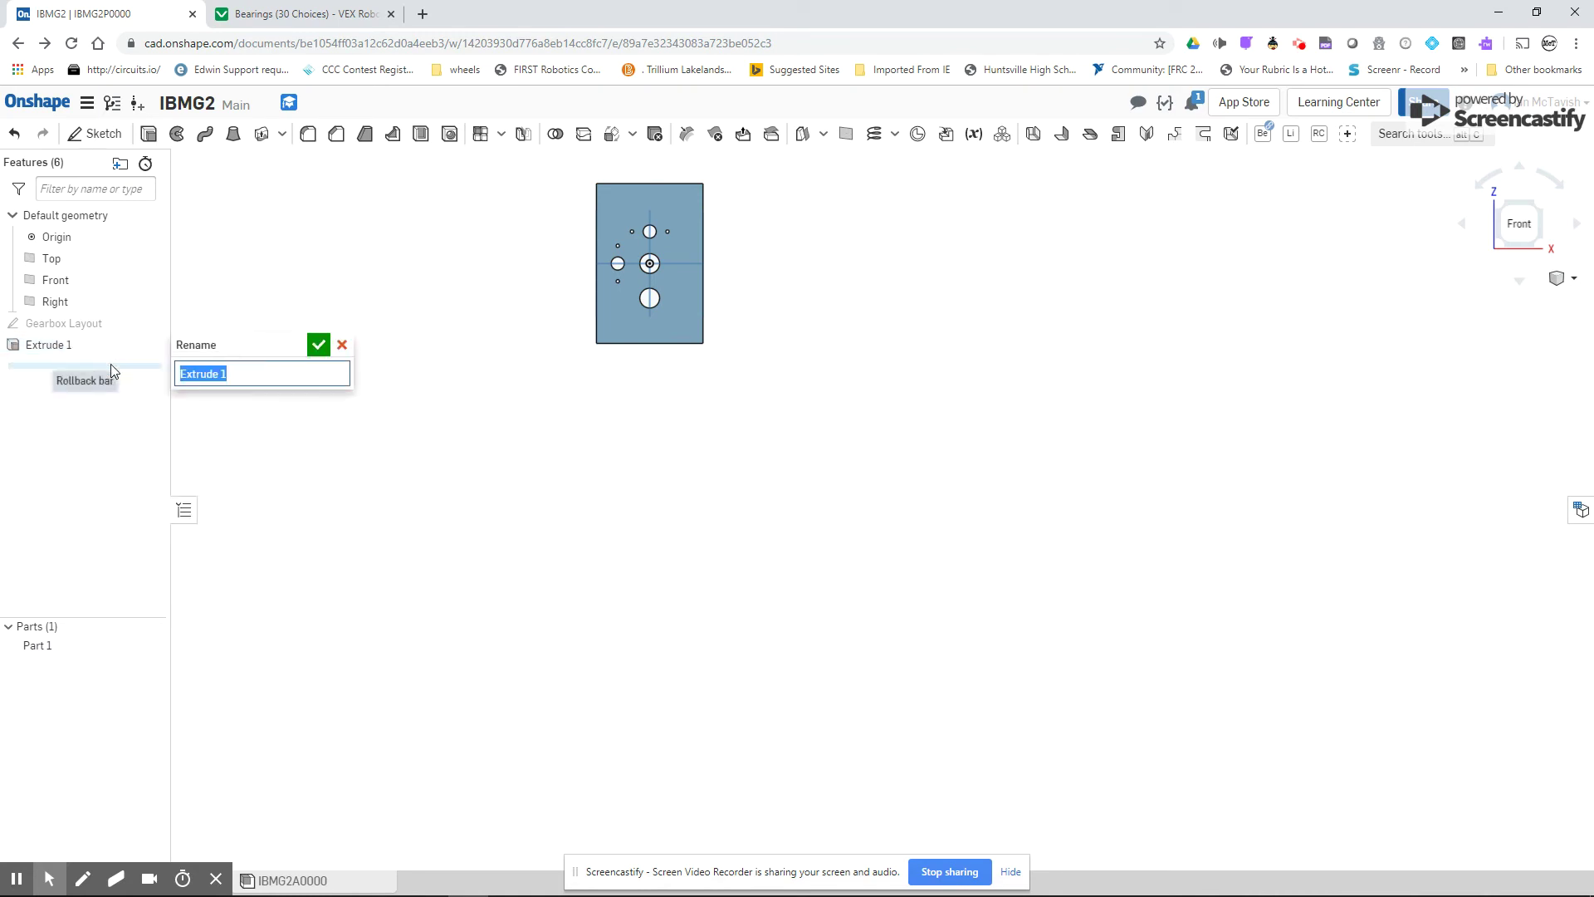
type("Gearbox extrude")
left_click(319, 345)
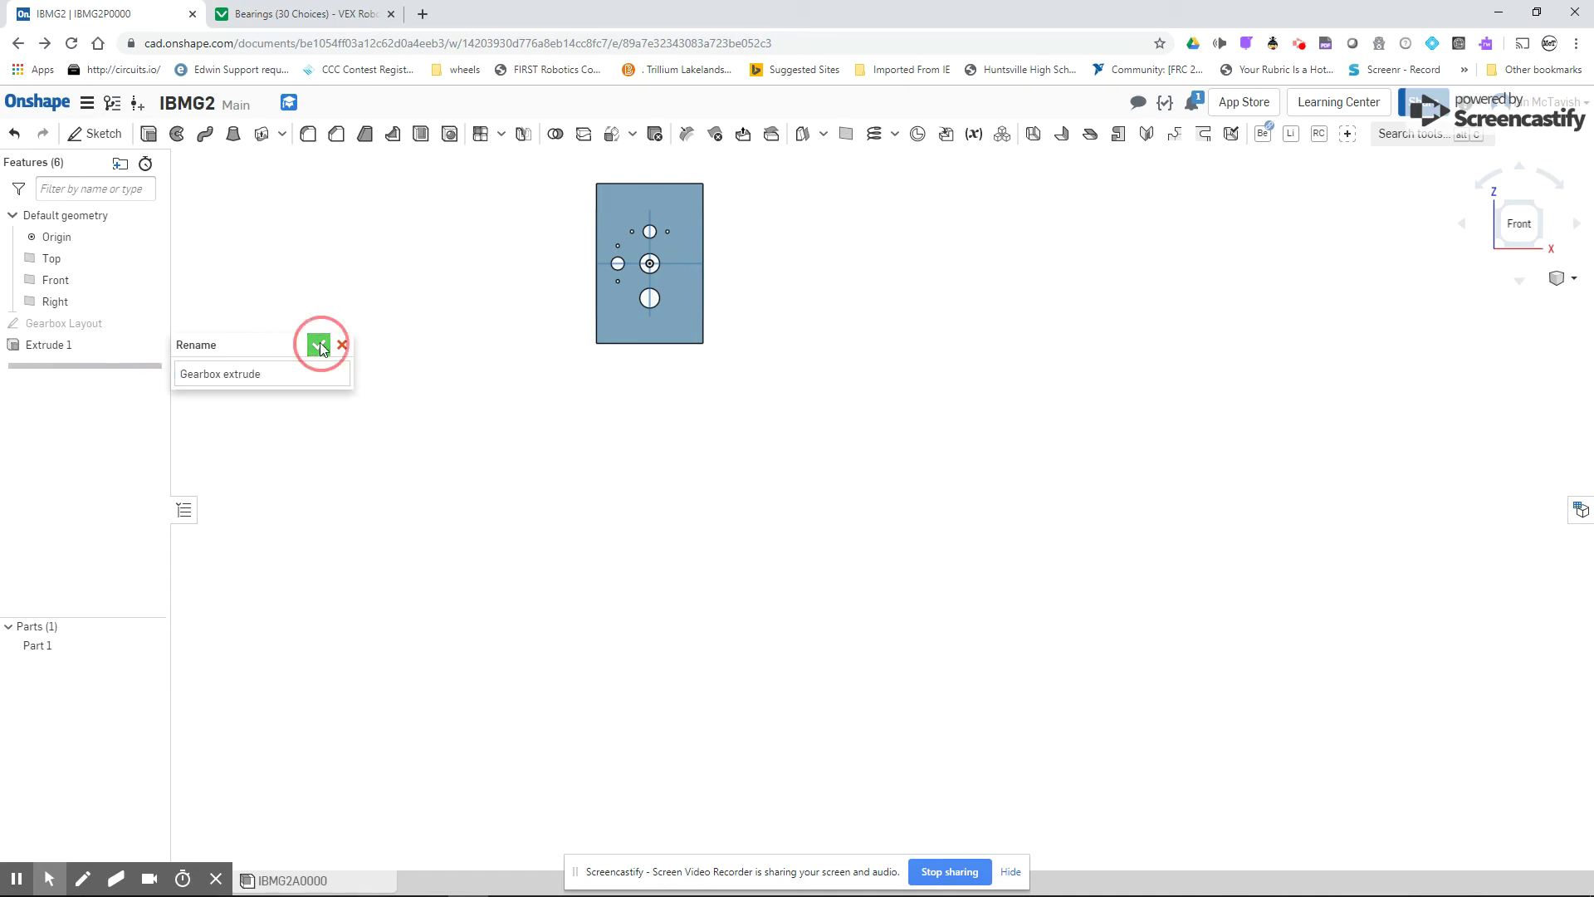
- Open the properties of Part 1 and enter "Gear Box Plate" as its name
right_click(53, 645)
left_click(121, 664)
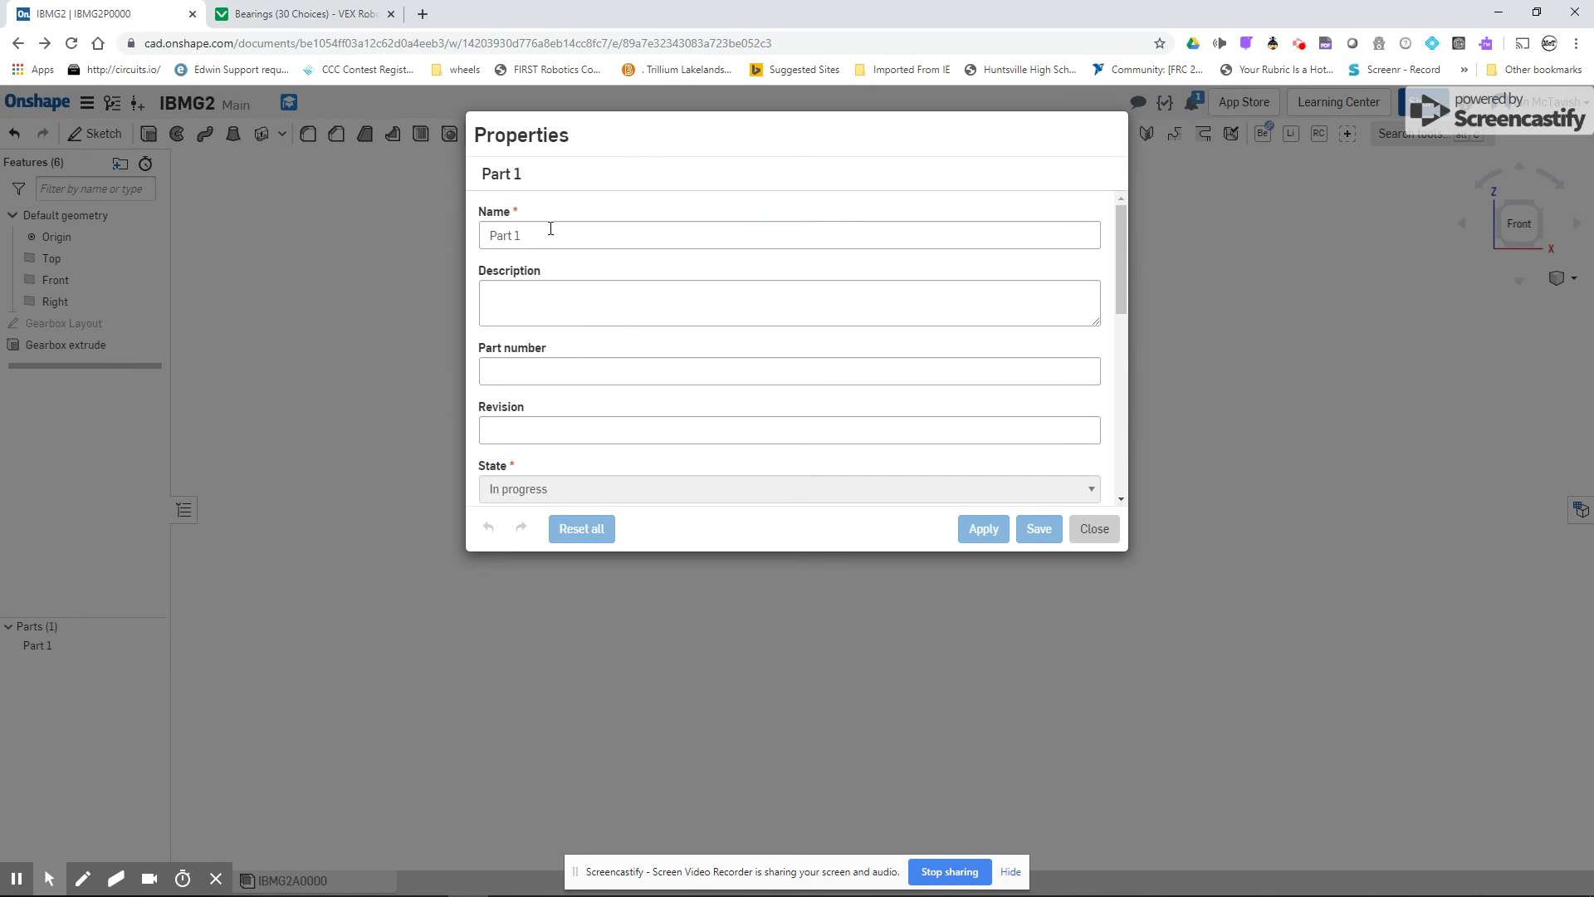
left_click_drag(545, 229, 360, 226)
type("Ge")
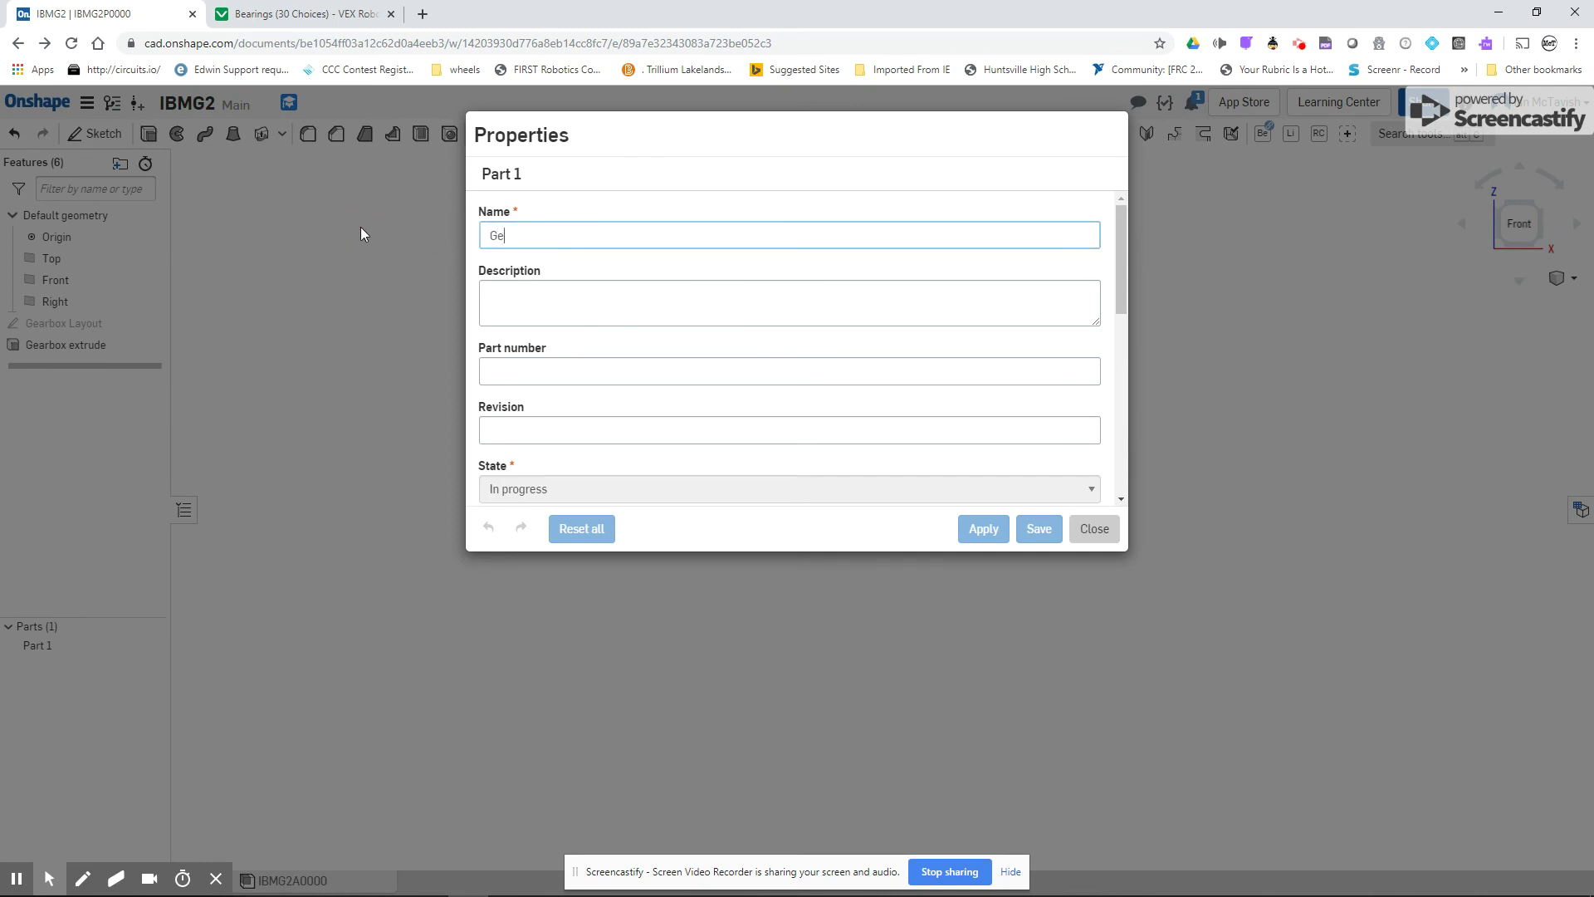
type("ar Box ")
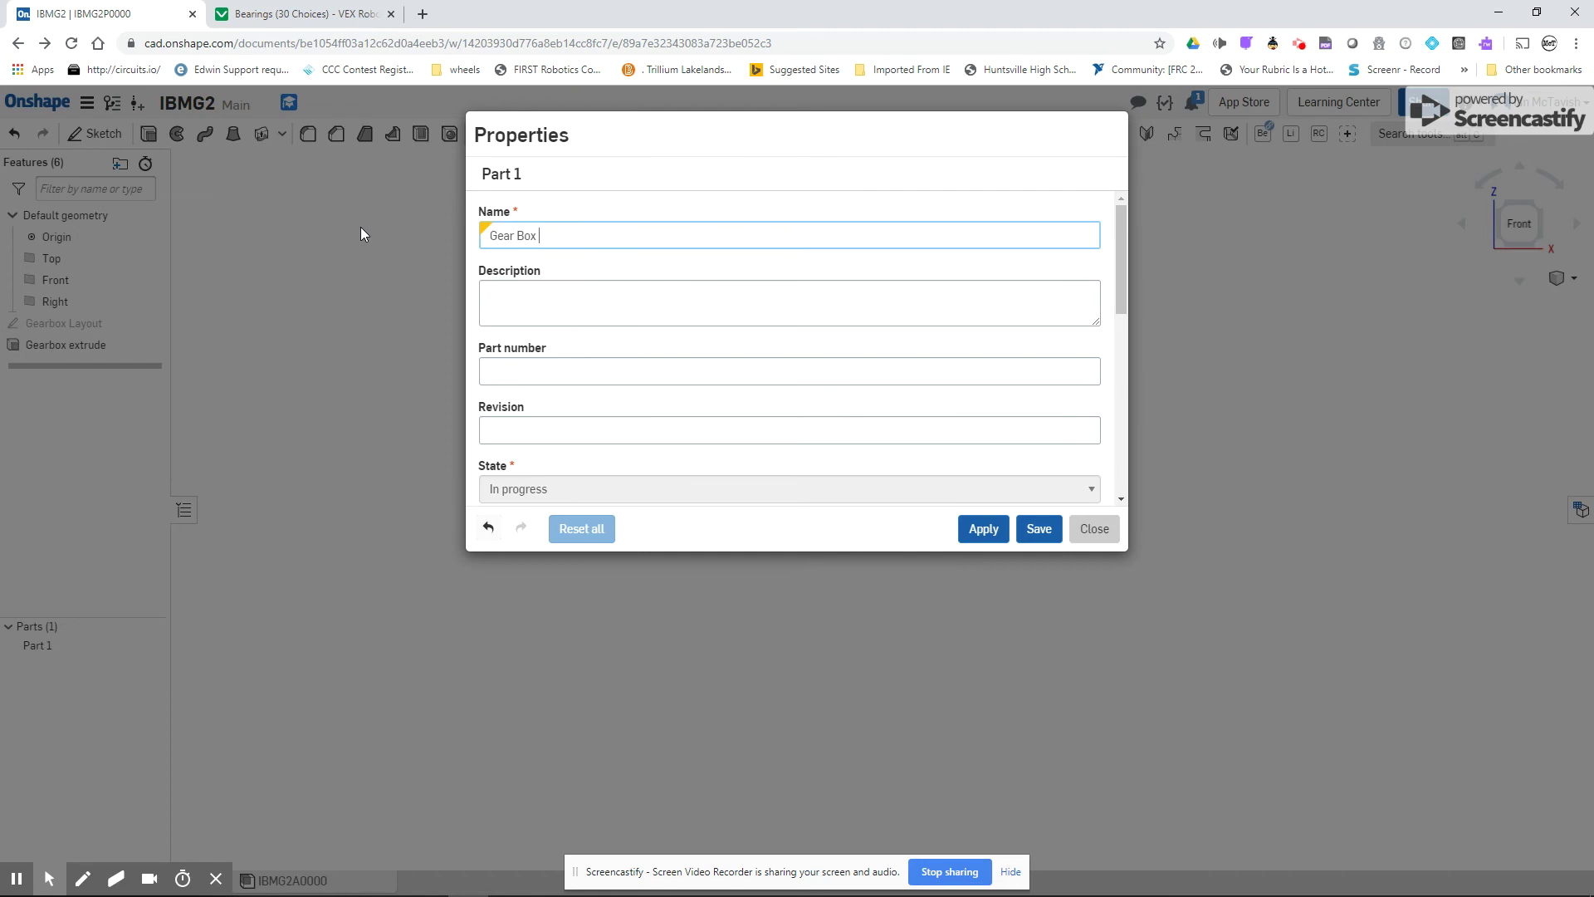
type("Plate")
- Add the description "2 Mini CIM motors 60:12 stage 1..." and part number IBMGP0000-01, and save the part properties
left_click(524, 303)
type("2 Mini C")
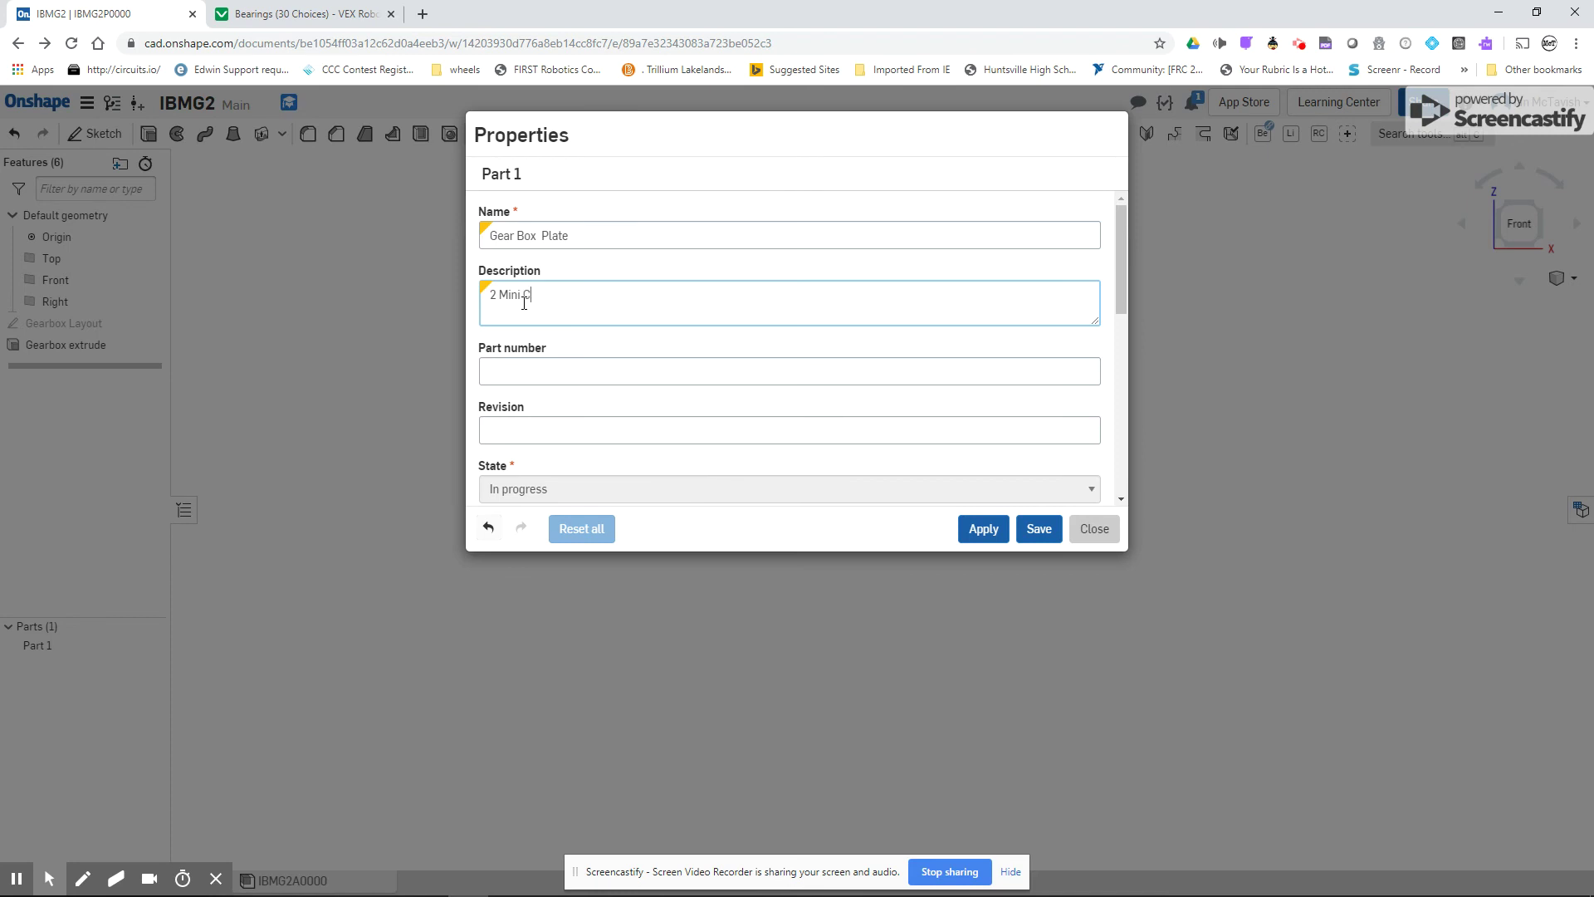
type("IM mot")
type("ors 60:12 stage 1...")
left_click(546, 368)
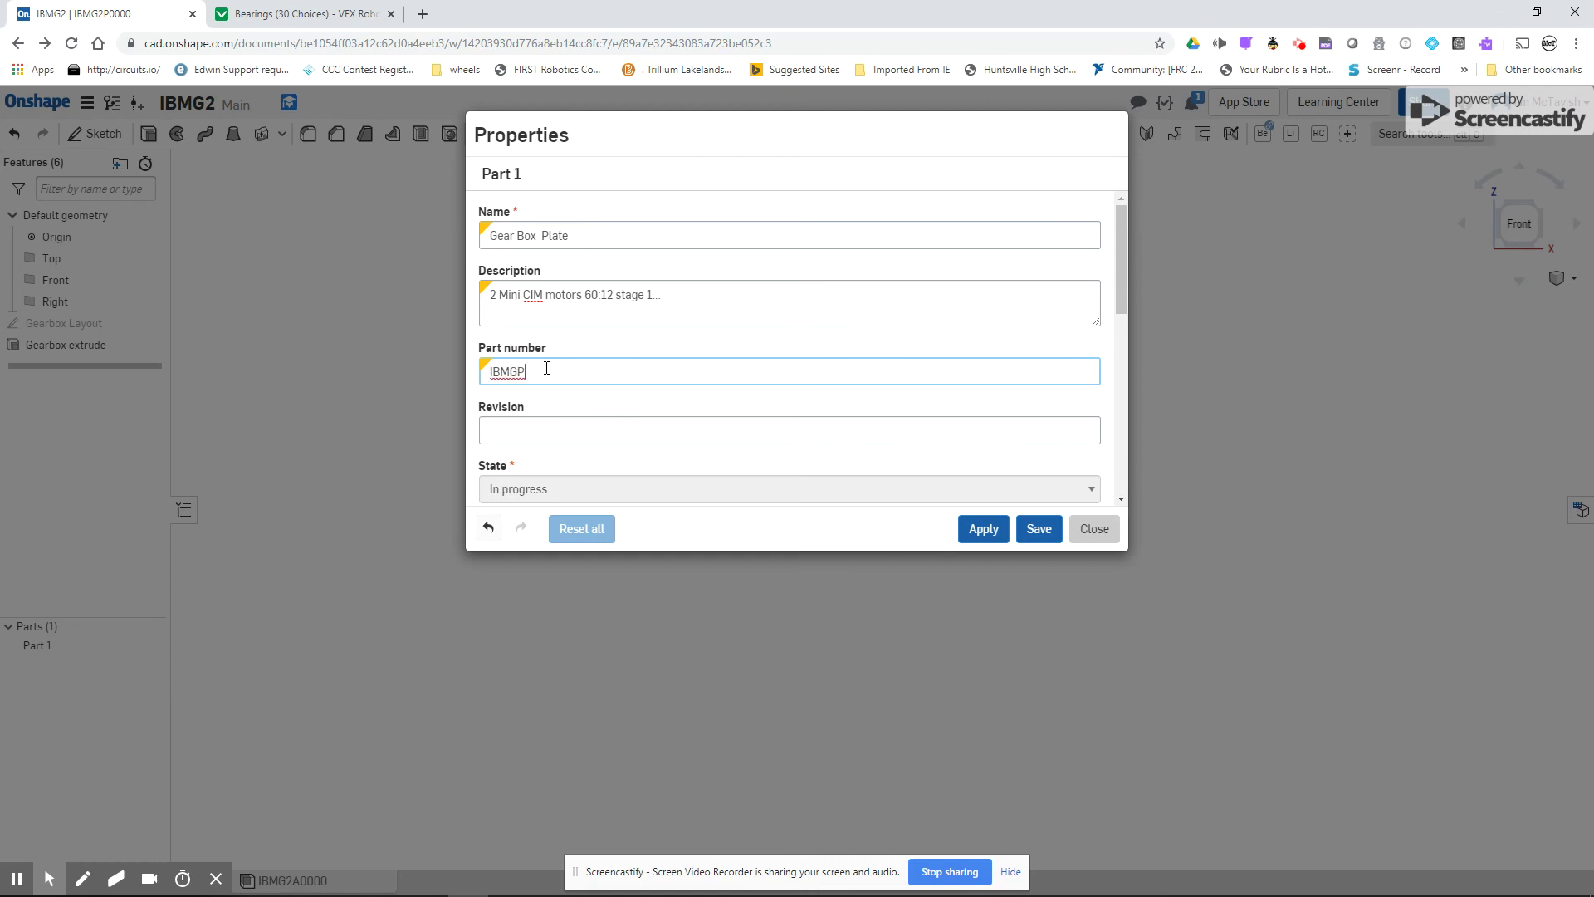
type("0000-01")
left_click(1038, 529)
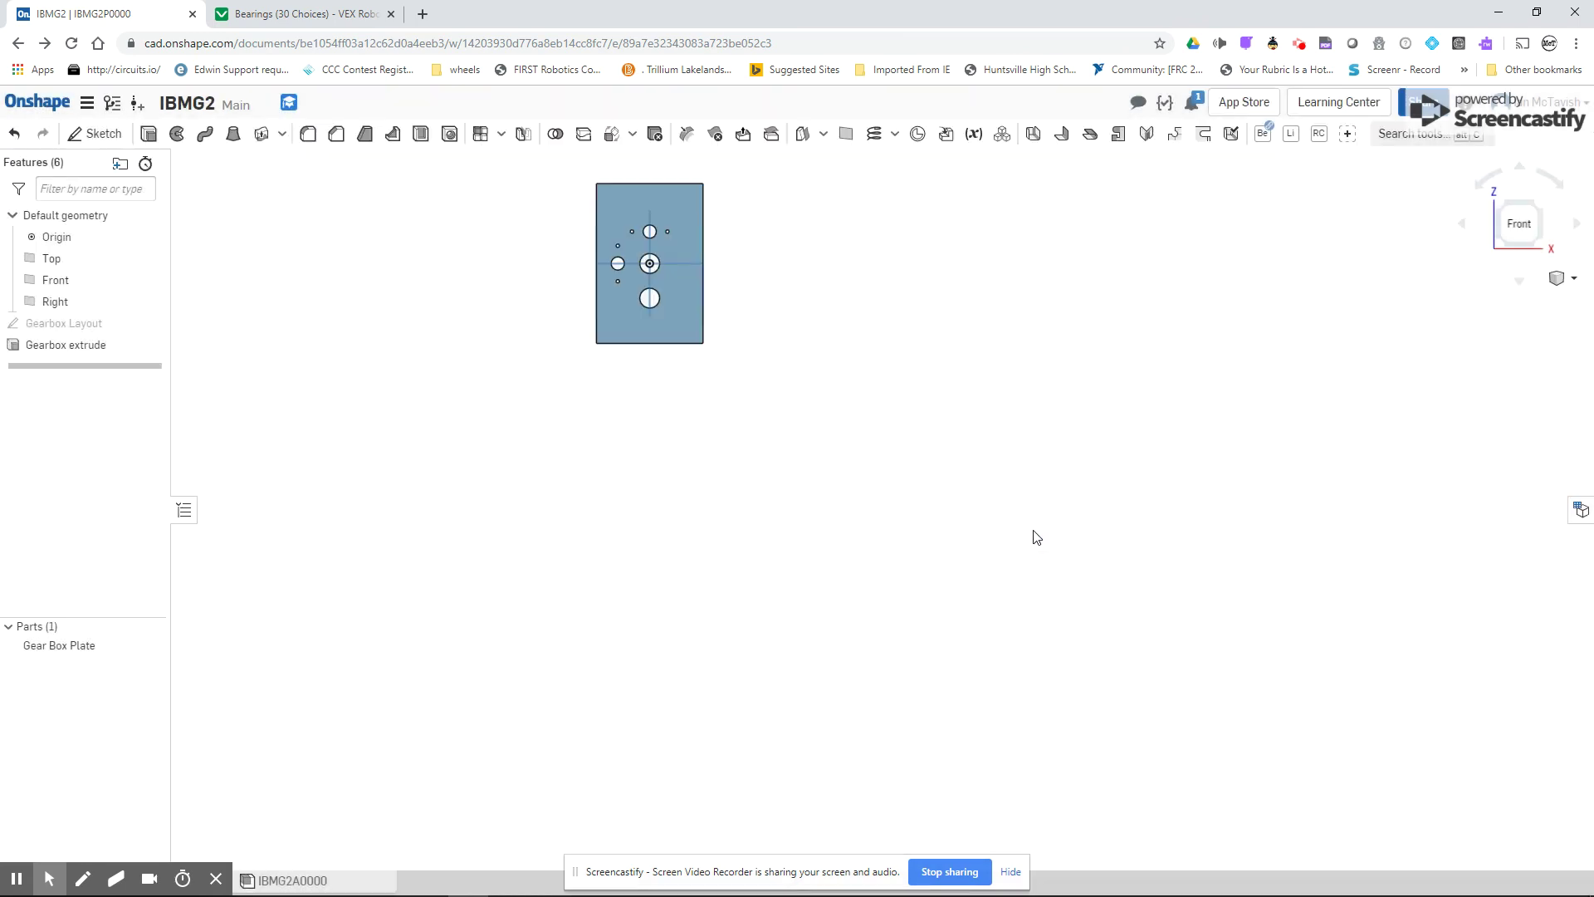
- Assign the material Aluminum - 6061 from the Onshape Material Library to the Gear Box Plate
right_click(90, 649)
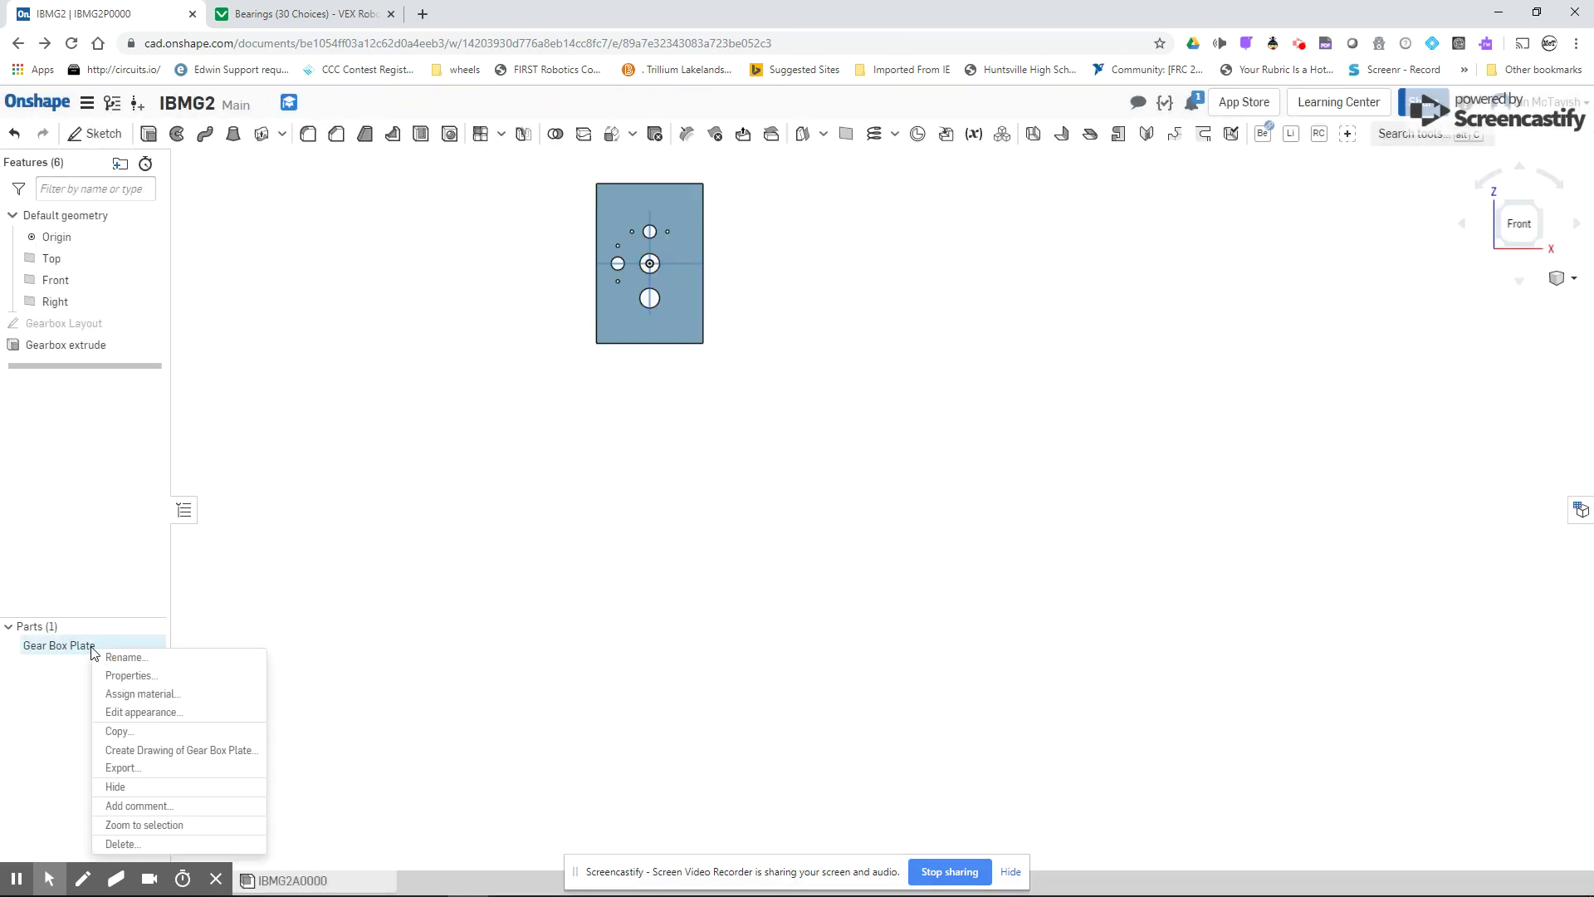
left_click(185, 696)
left_click(249, 699)
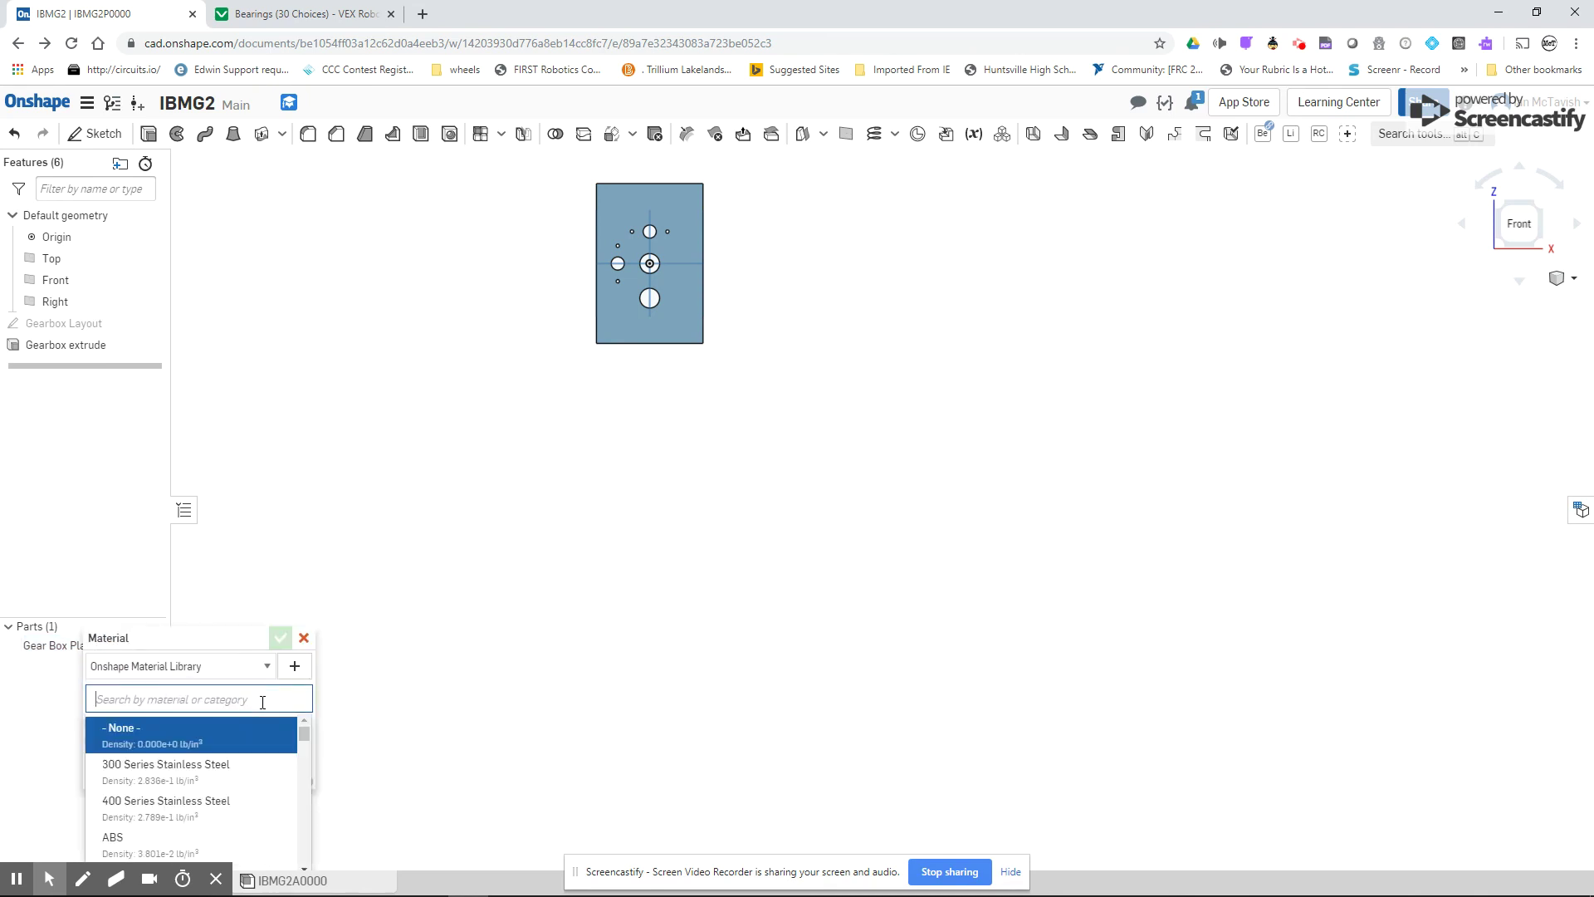
type("ALU")
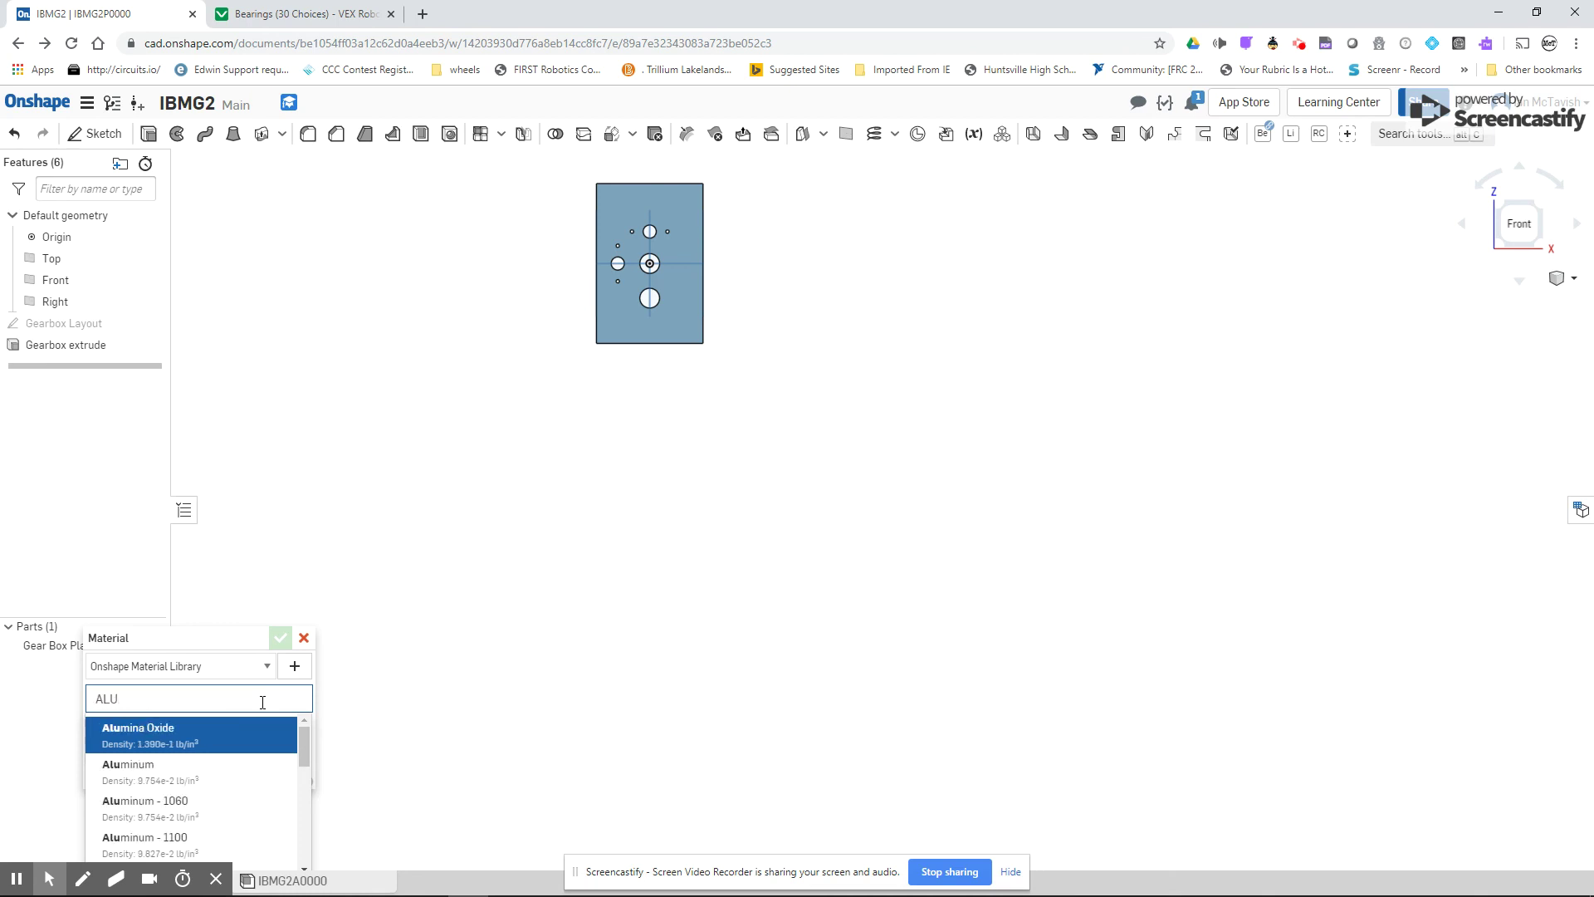
scroll(217, 776, "down", 3)
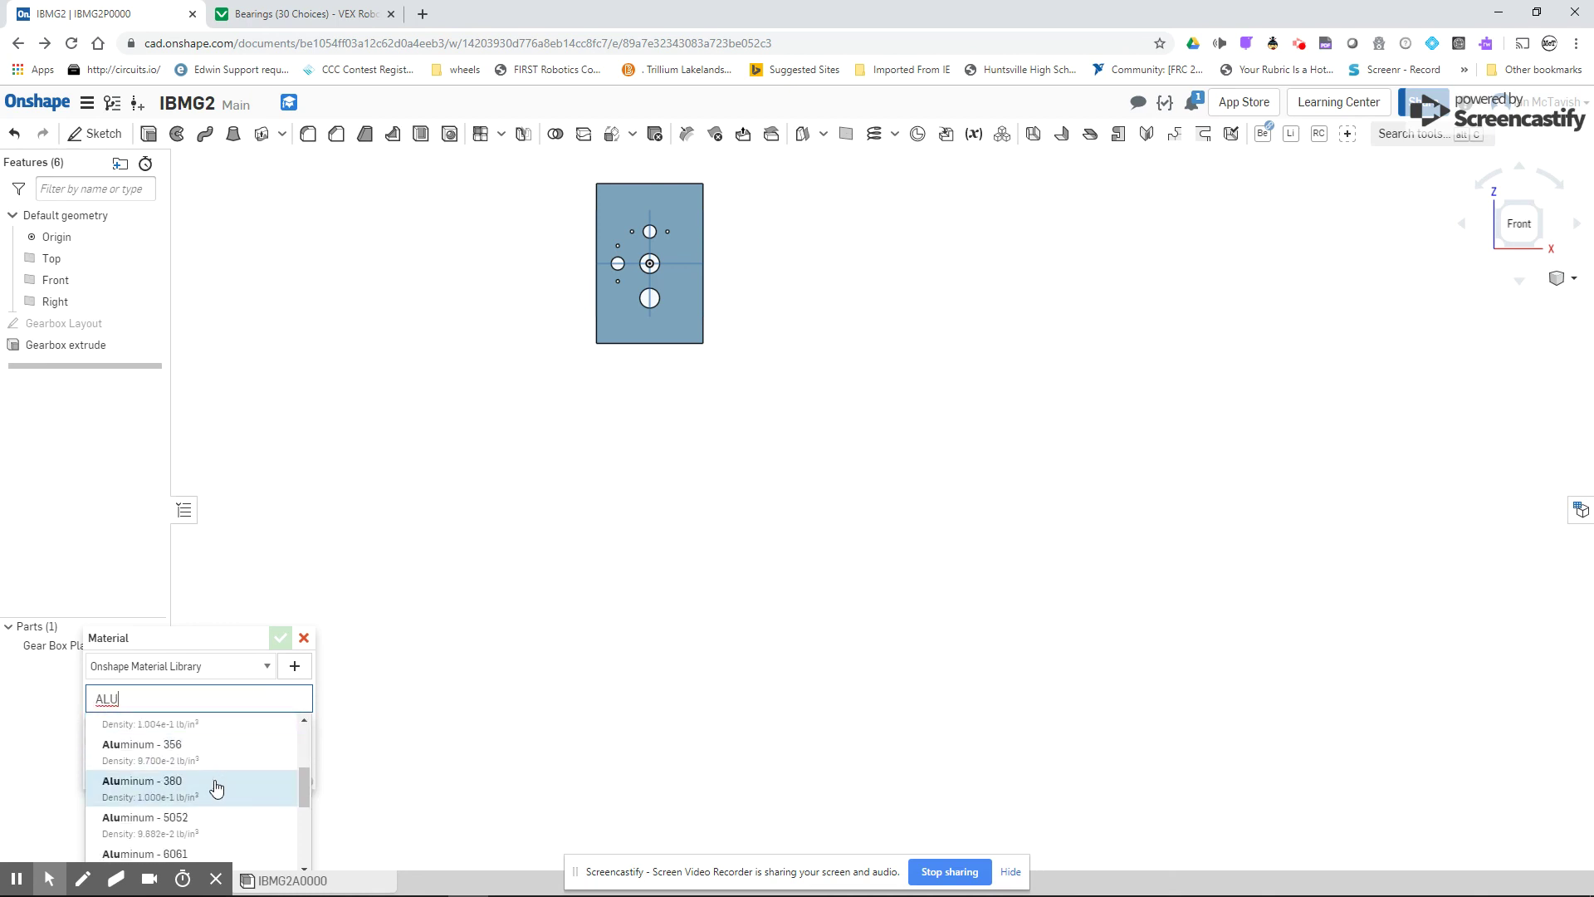
scroll(216, 784, "down", 2)
left_click(171, 772)
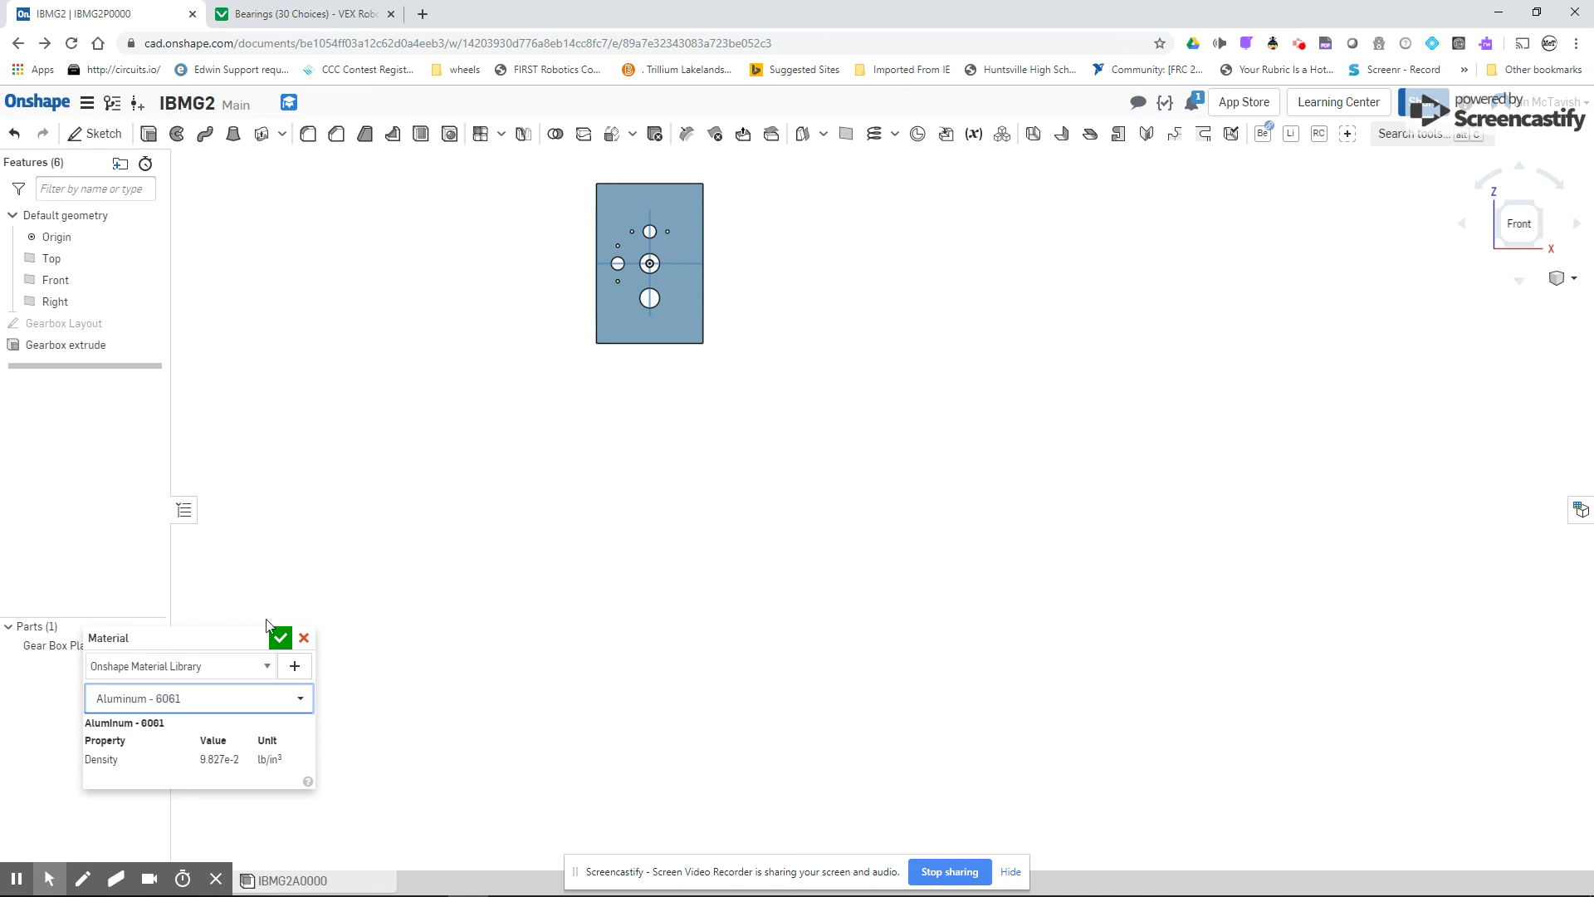
left_click(280, 638)
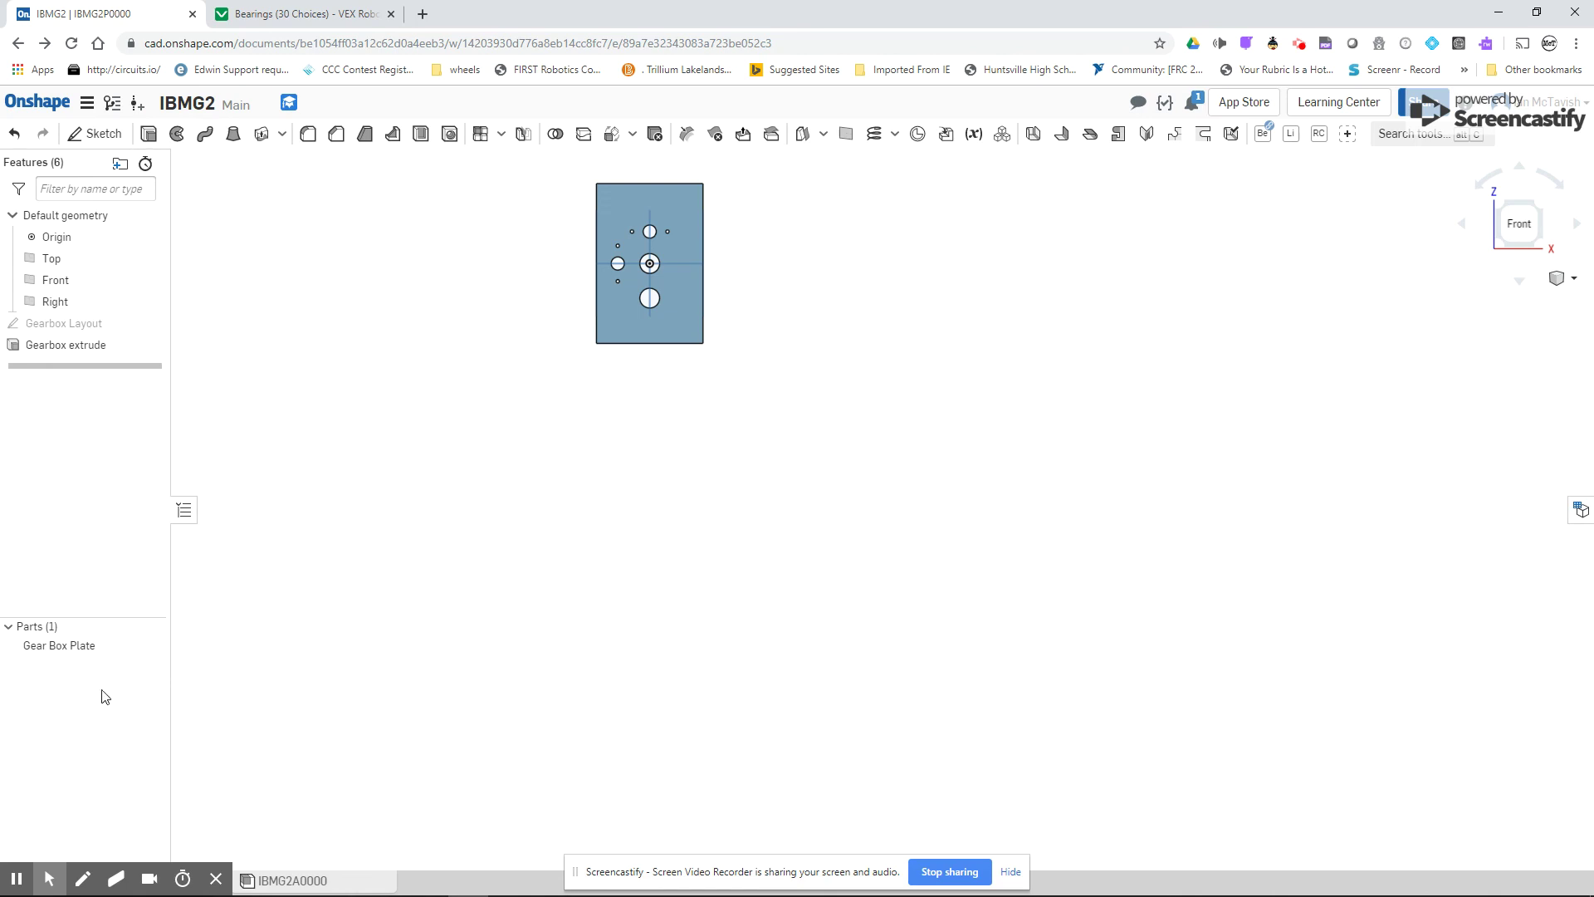
- Edit the Gear Box Plate's appearance to make it slightly transparent, with an opacity of 0.97
left_click(53, 653)
right_click(53, 654)
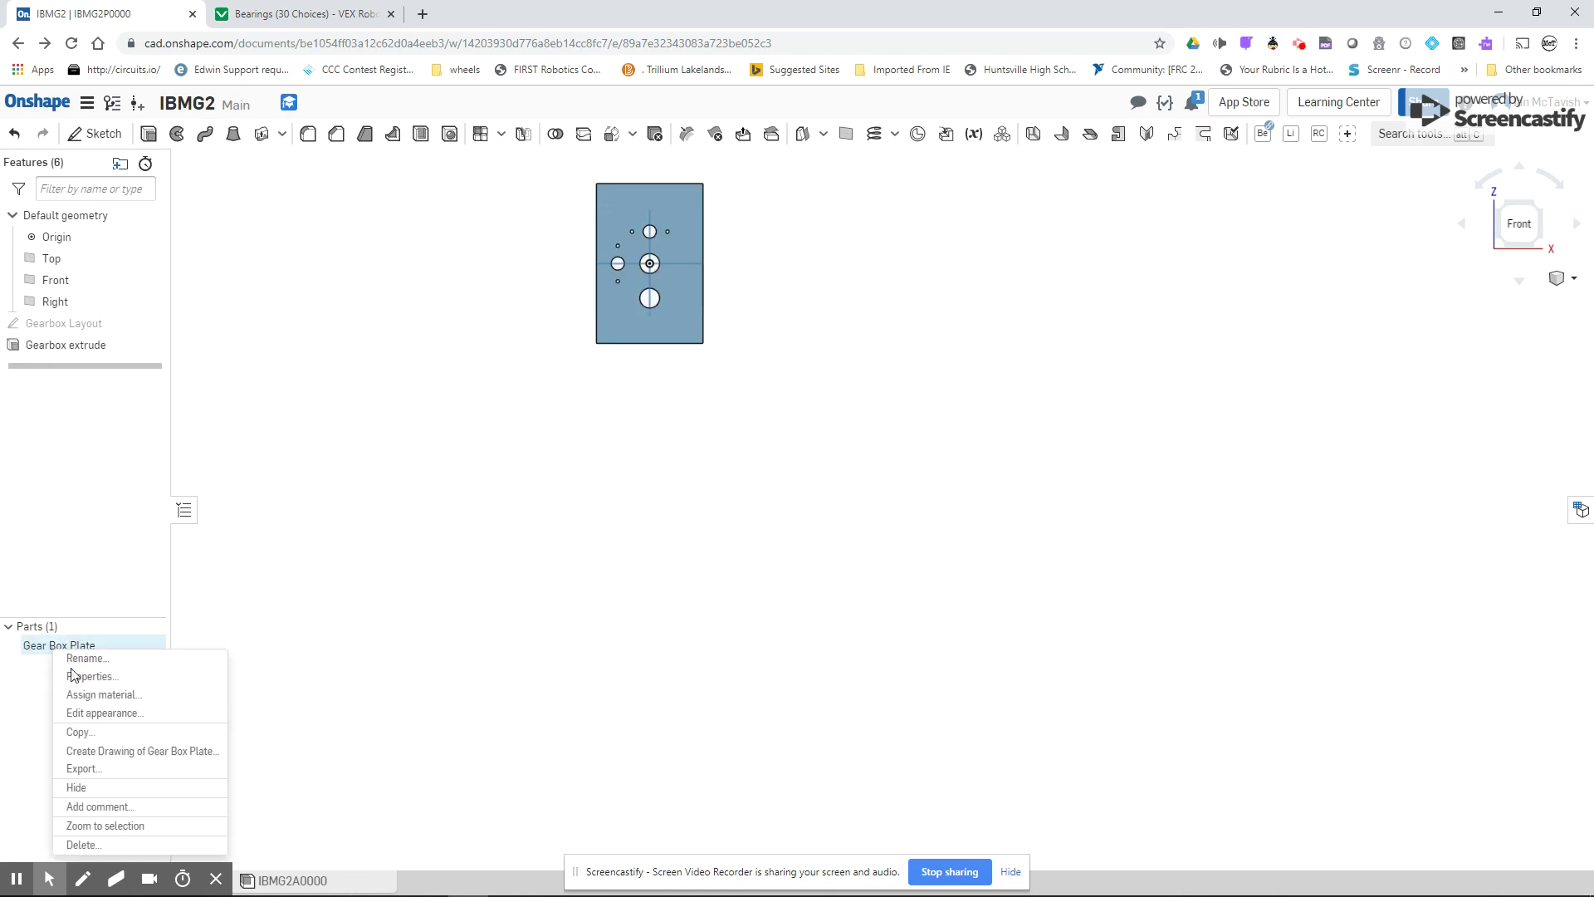
left_click(104, 714)
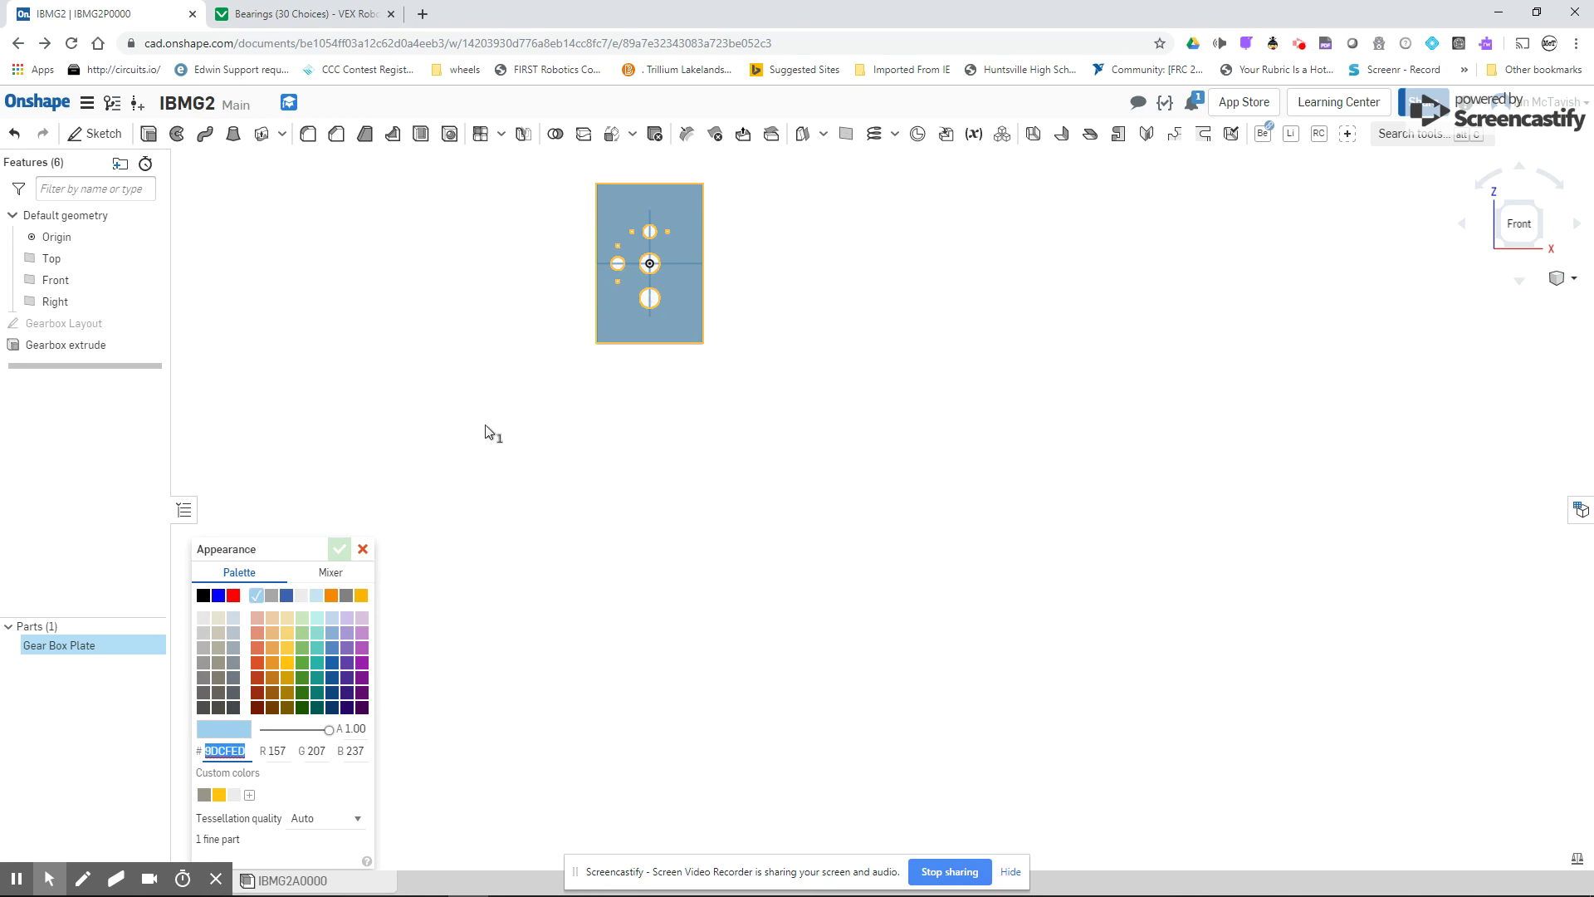
left_click_drag(296, 729, 326, 730)
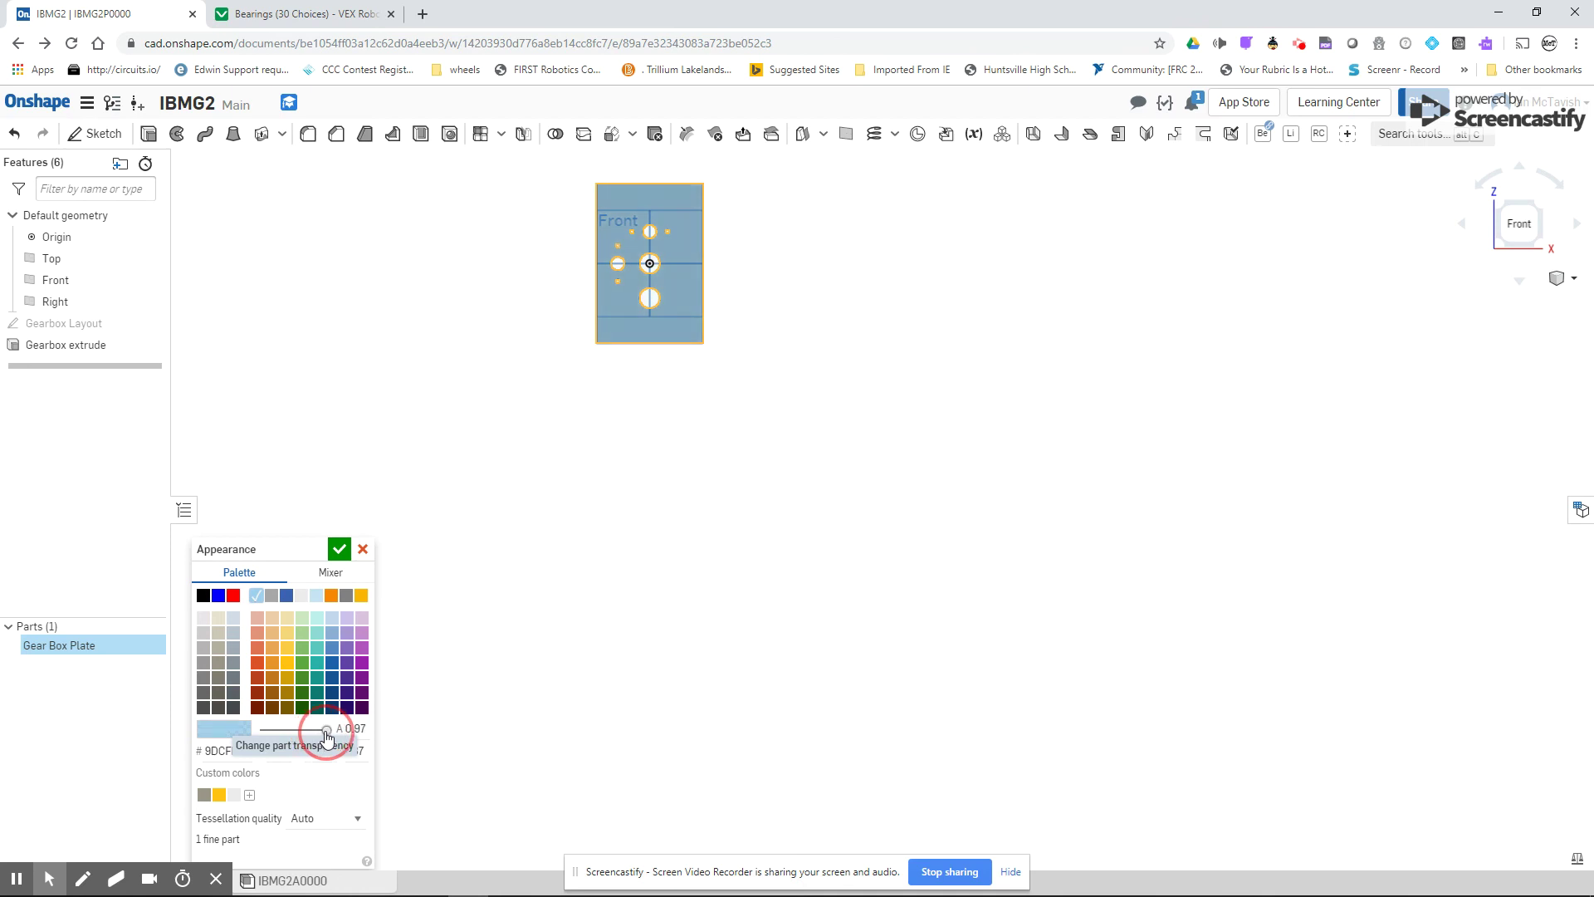
left_click(340, 548)
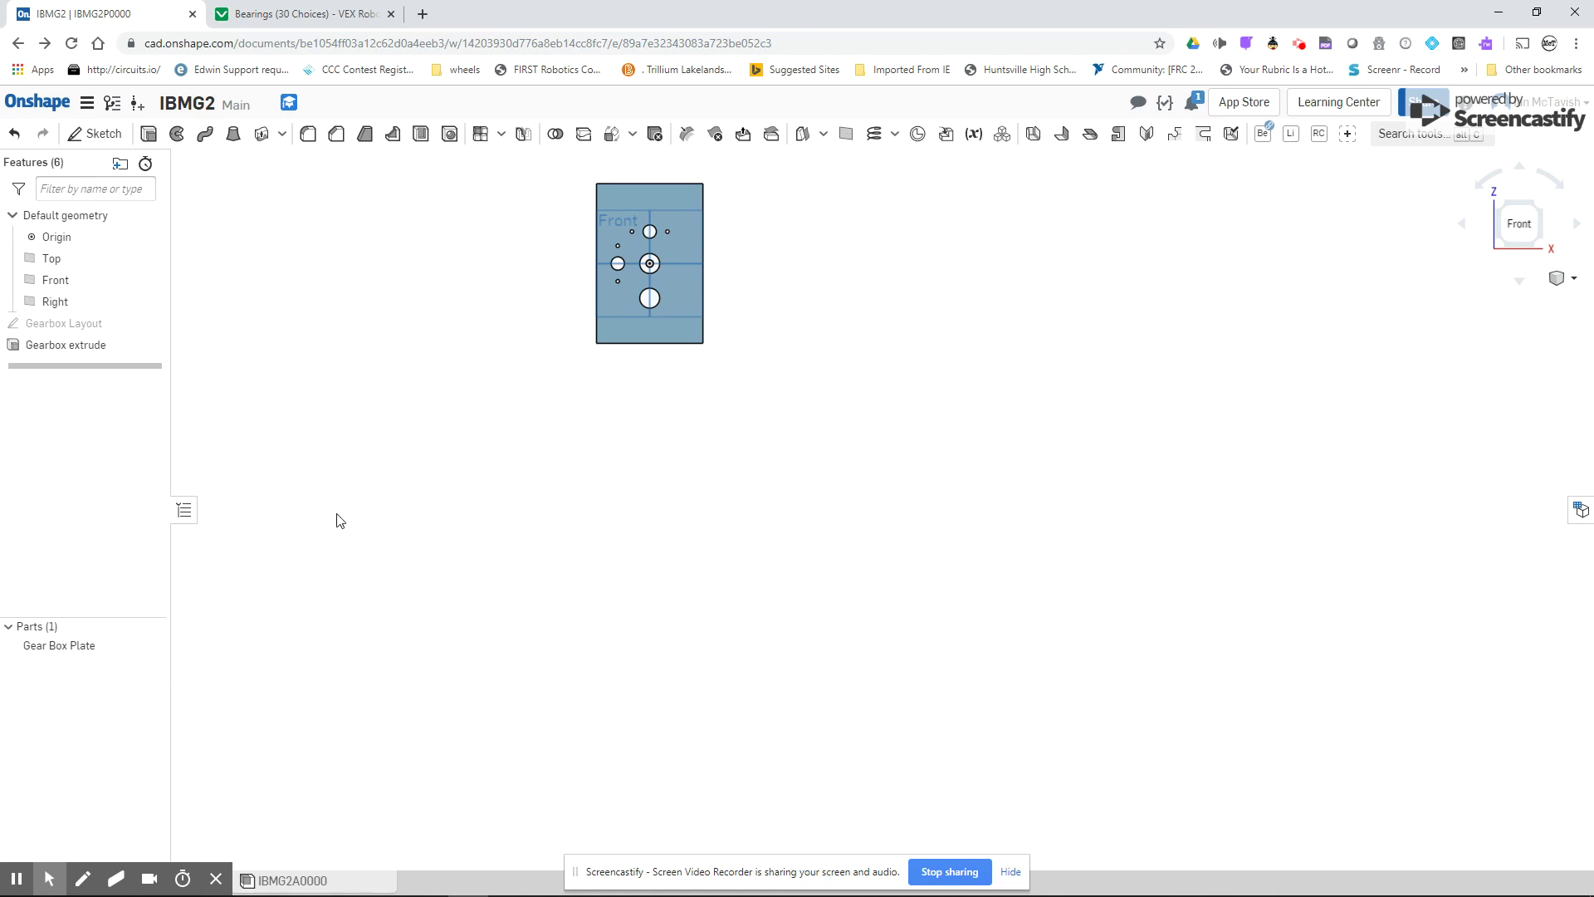
right_click_drag(391, 437, 352, 467)
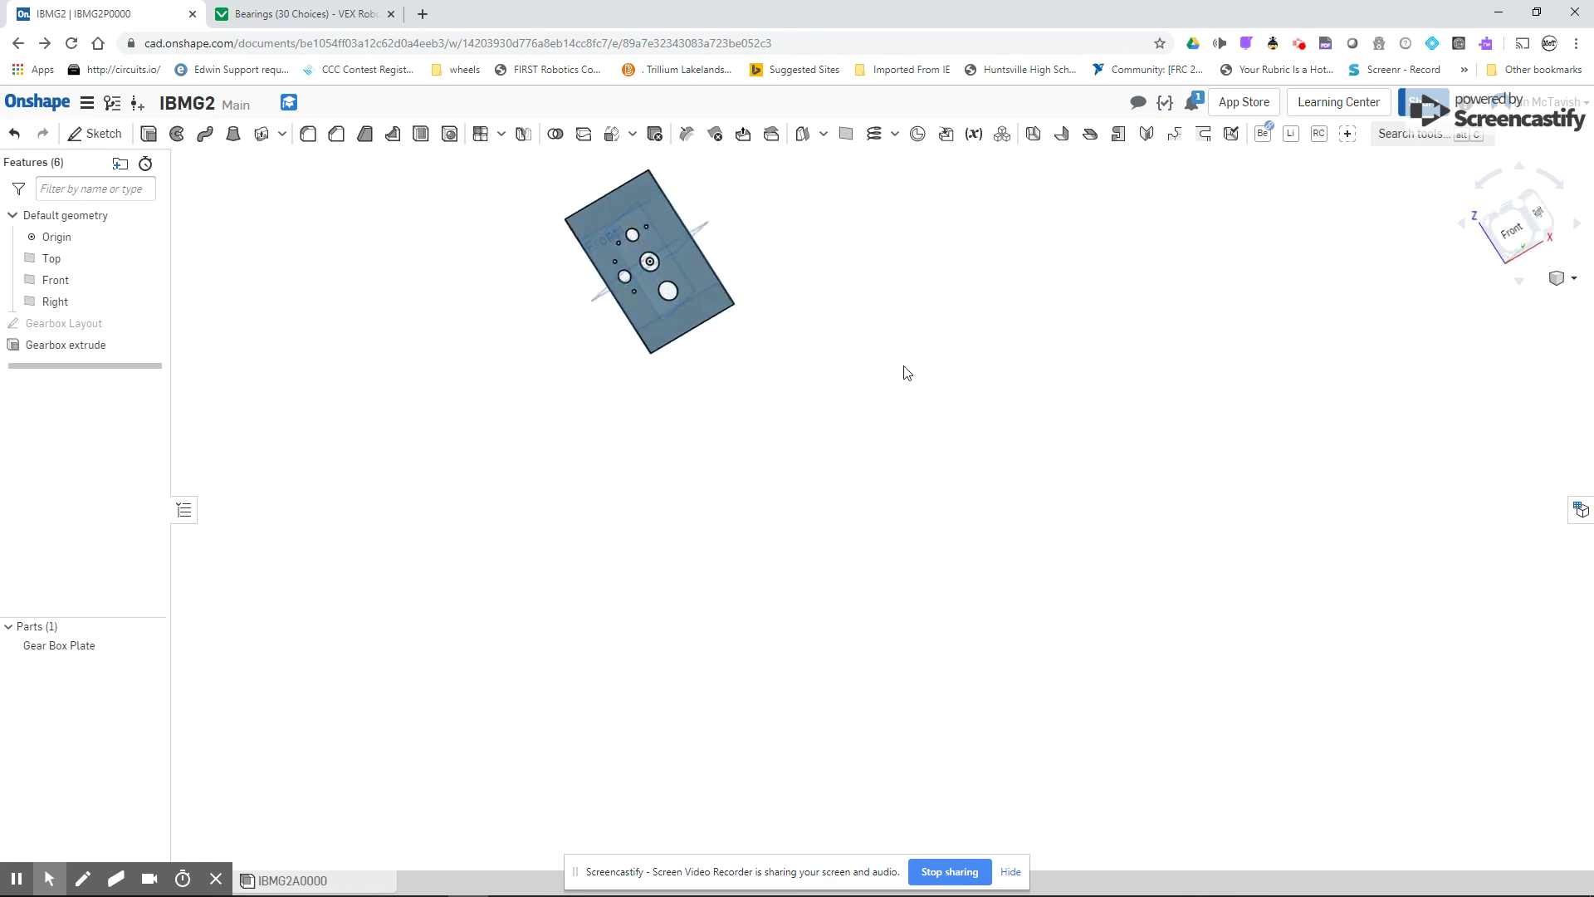